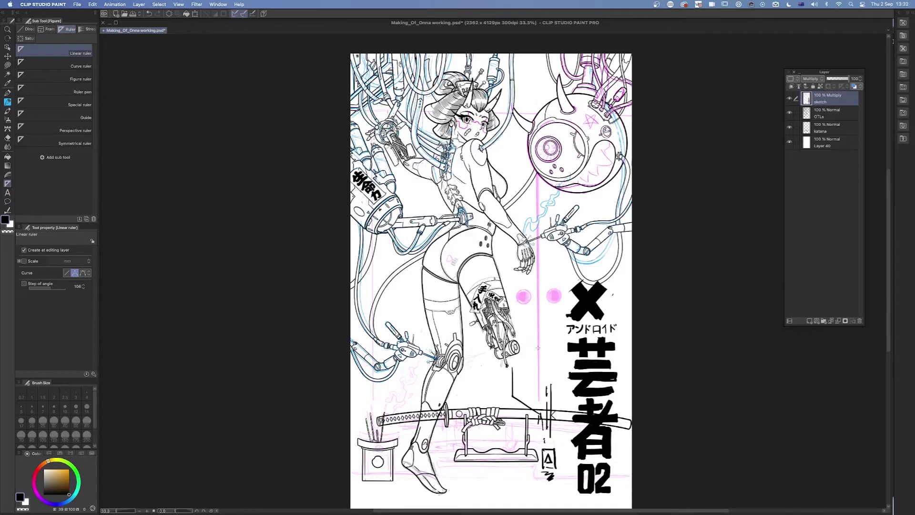
Group the sketch, OTLs and katana layers into a folder and lower the folder's opacity to 39%.
left_click(828, 133, "shift")
key("super+g")
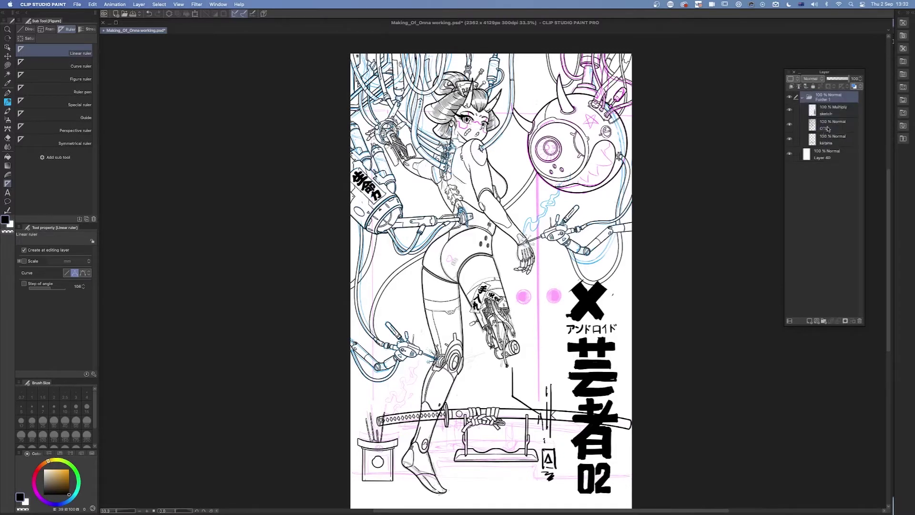
left_click_drag(848, 79, 836, 80)
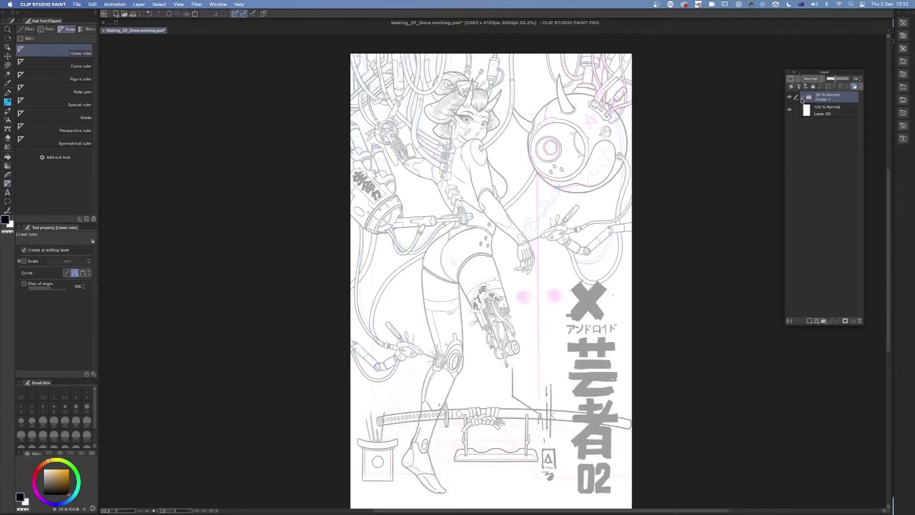
Hide the OTLs layer inside Folder 1 and set the folder's opacity to 69%.
left_click(802, 97)
left_click(789, 110)
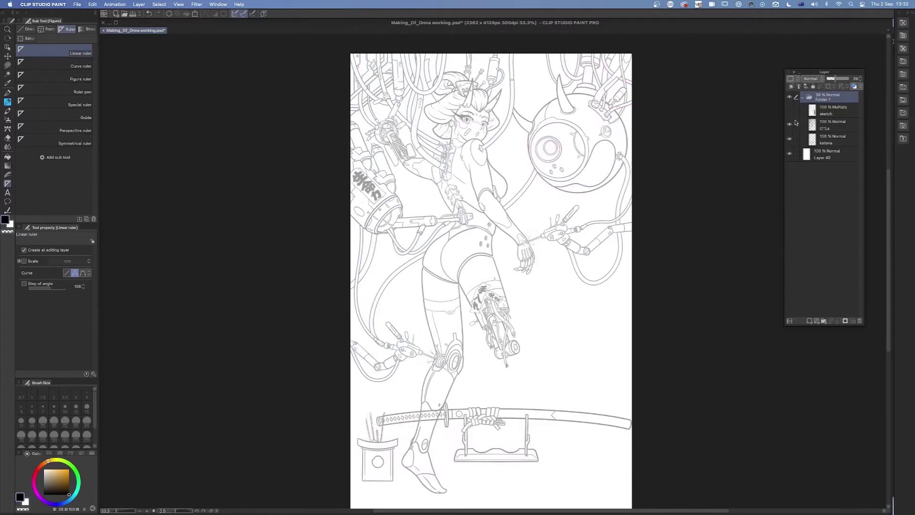
left_click(790, 111)
left_click(789, 125)
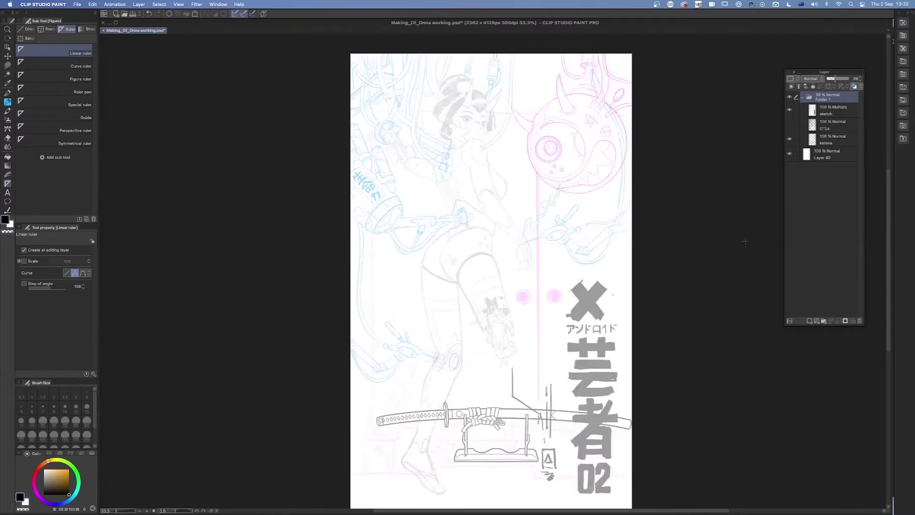
left_click_drag(835, 80, 841, 79)
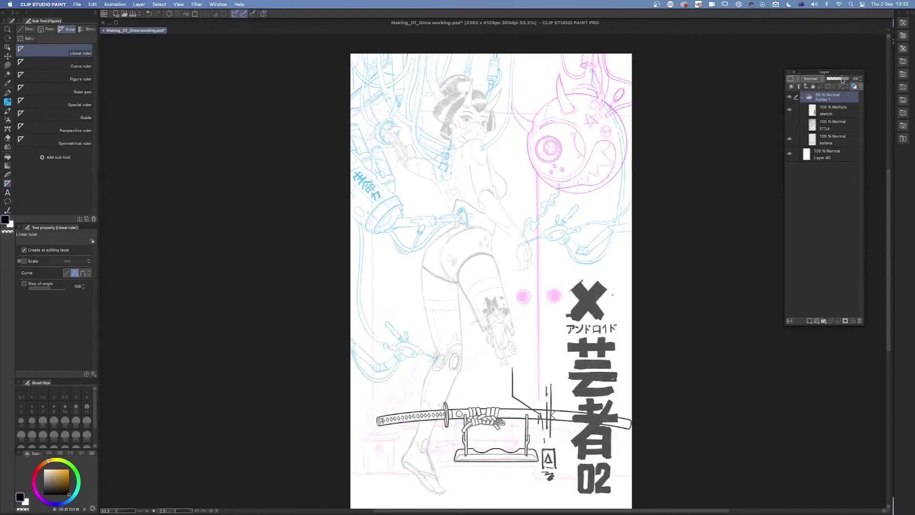
left_click(802, 97)
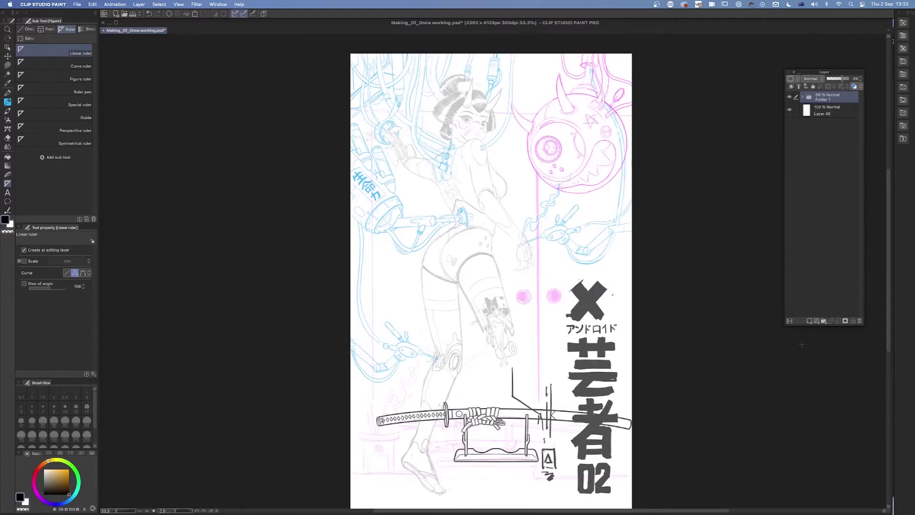
Add two vector layers above Folder 1, naming the upper one "rulers" and the lower one "otl".
left_click(816, 322)
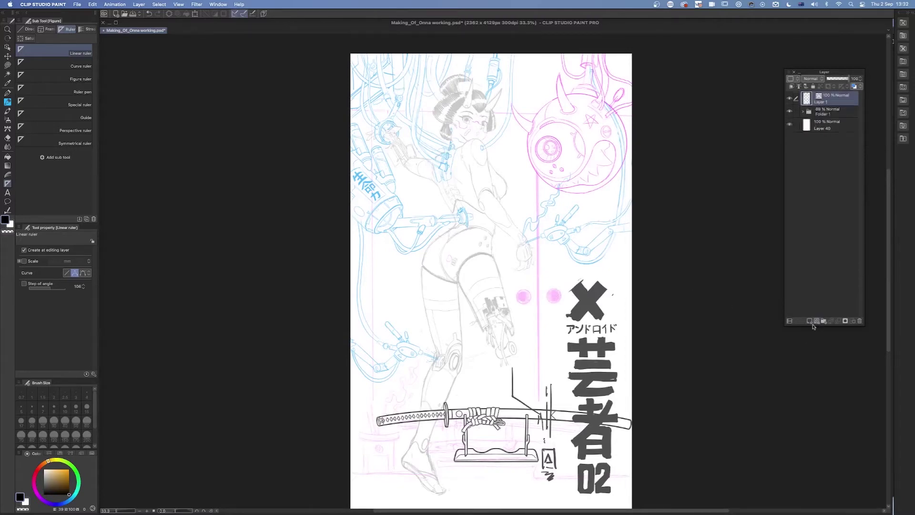
left_click(813, 323)
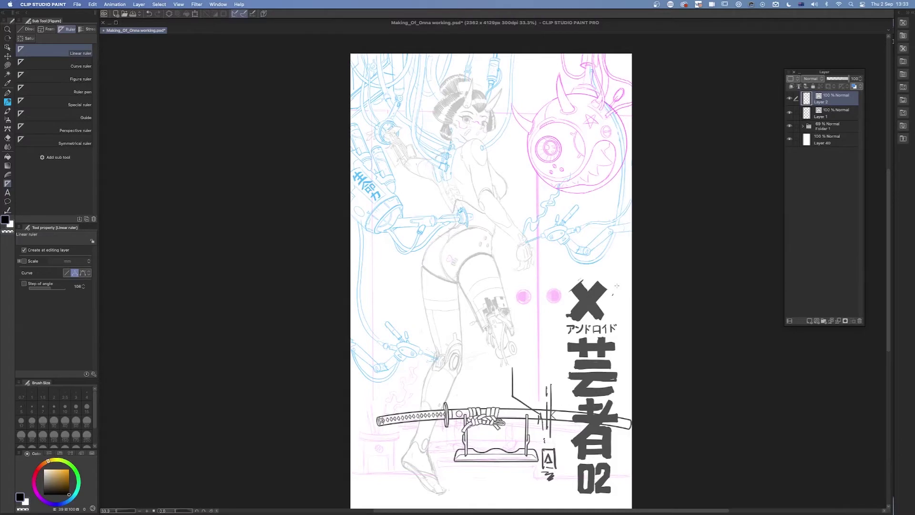
key("p")
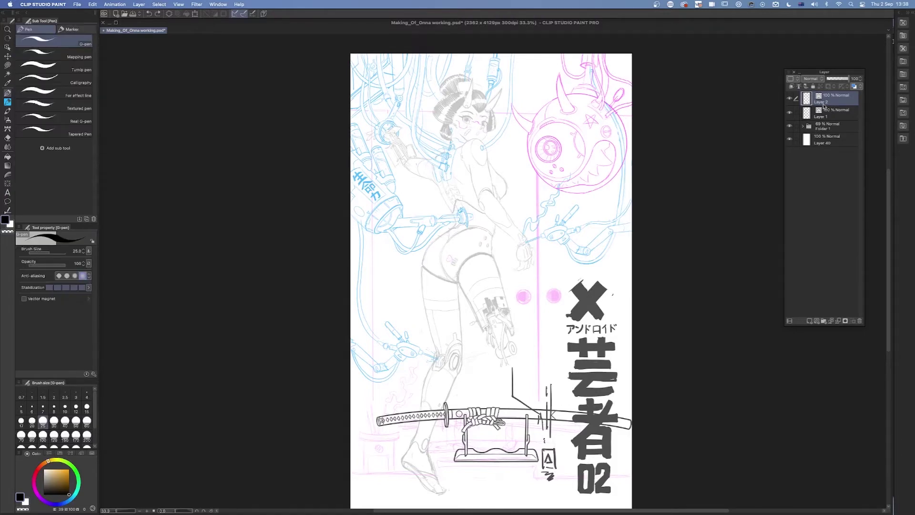
type("rulers")
key("Tab")
type("otl")
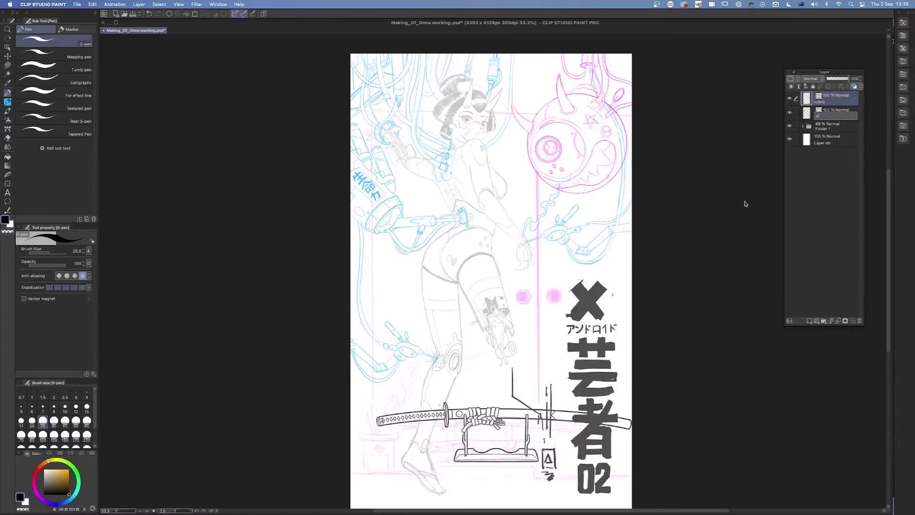
left_click(839, 114)
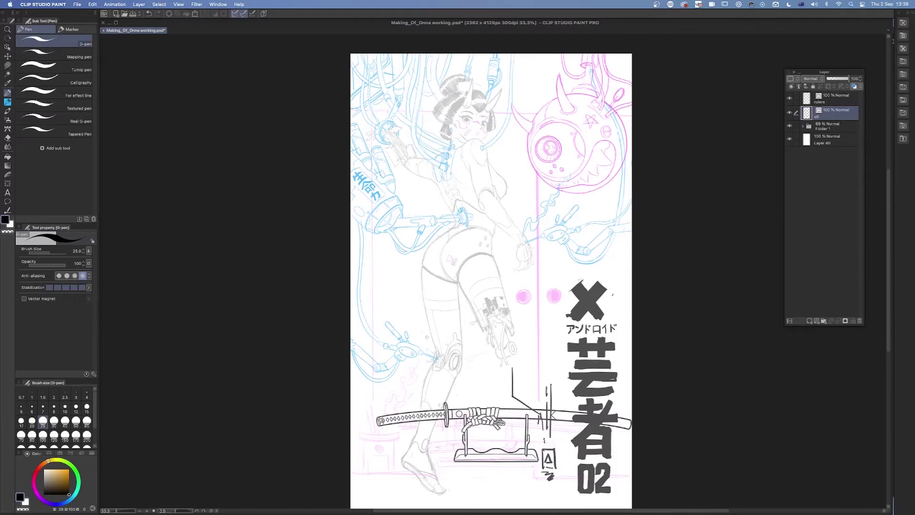
Look through the Figure tool's frame, saturated line and ruler sub tools, including the linear, figure and special rulers.
left_click(8, 185)
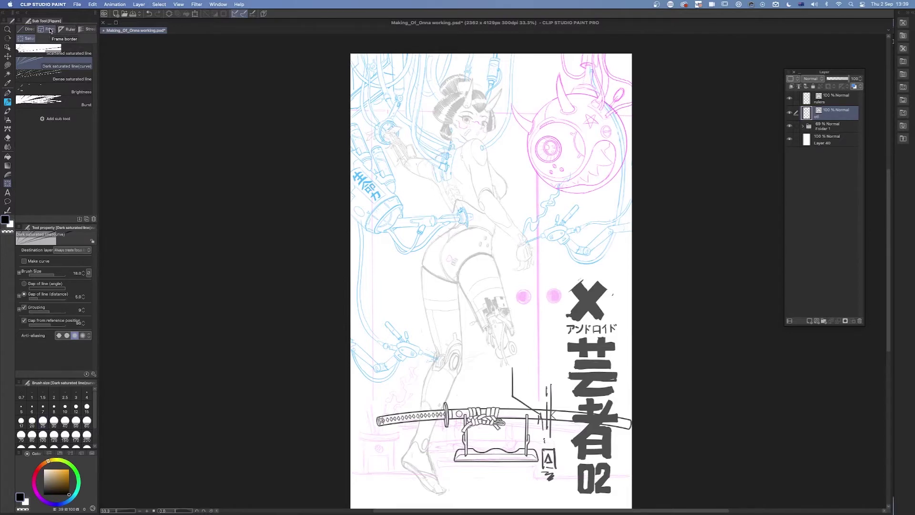
left_click(50, 29)
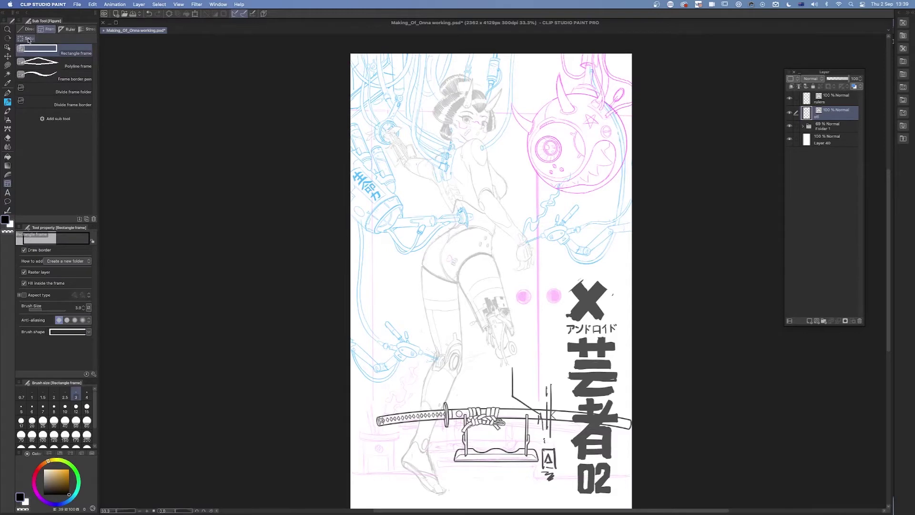
left_click(28, 40)
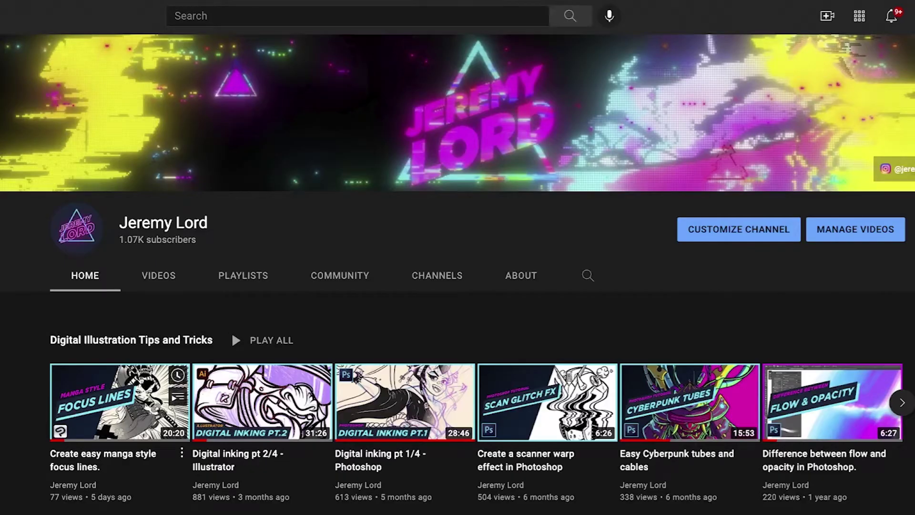
left_click(136, 376)
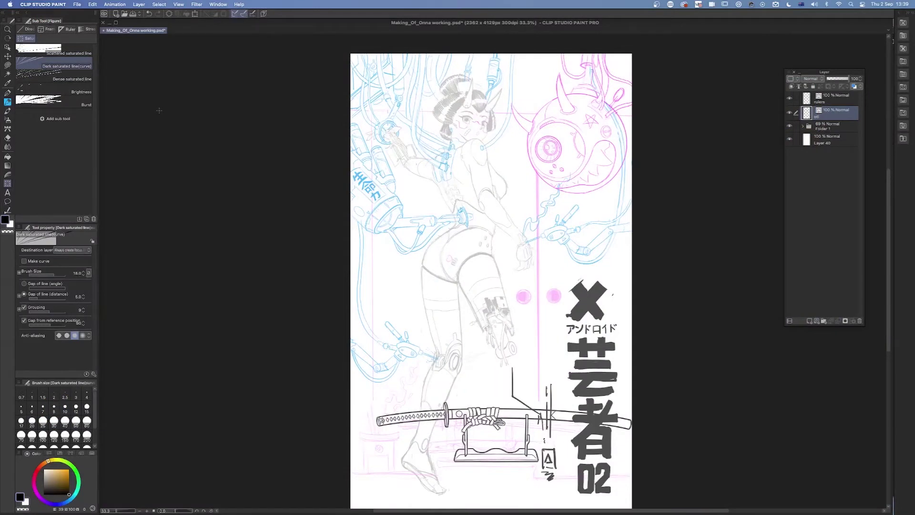
left_click(61, 29)
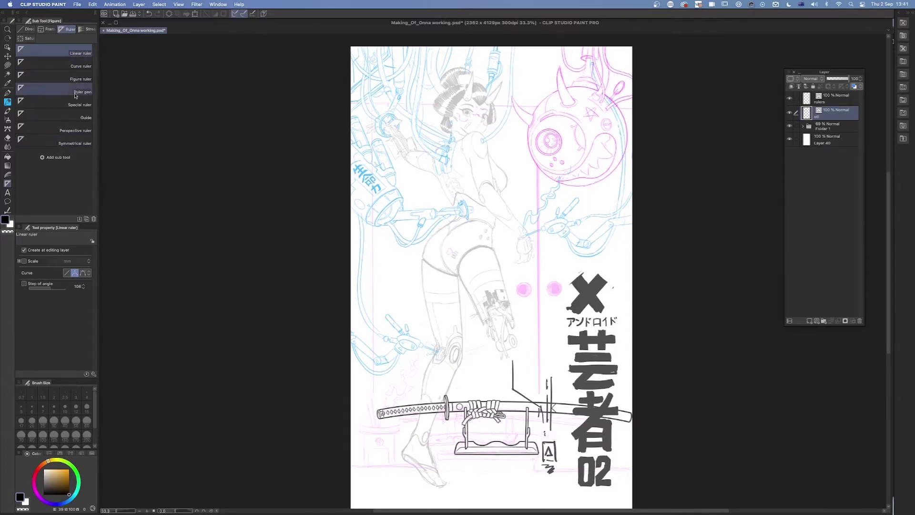
left_click(86, 105)
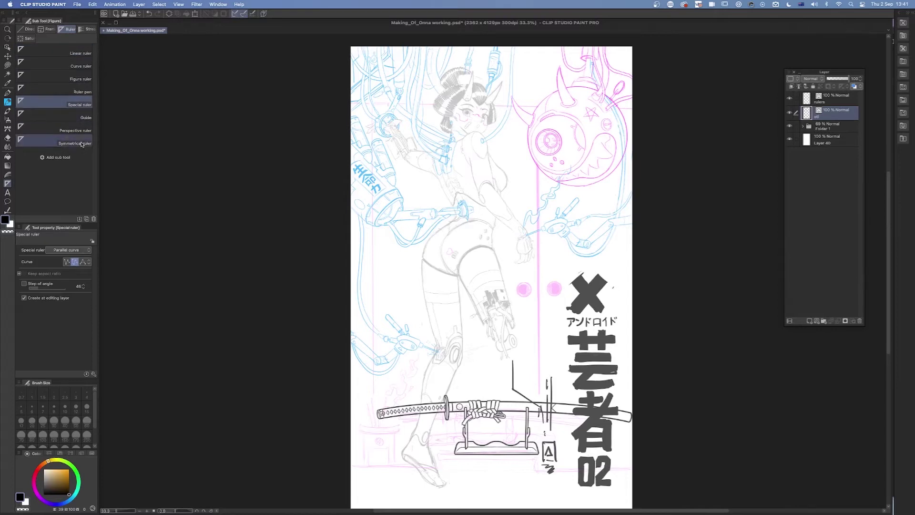
left_click(81, 79)
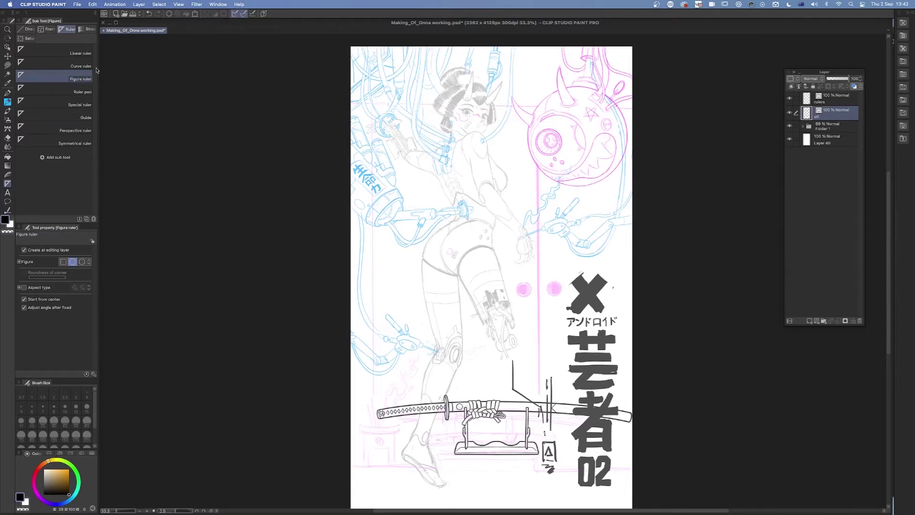
left_click(77, 53)
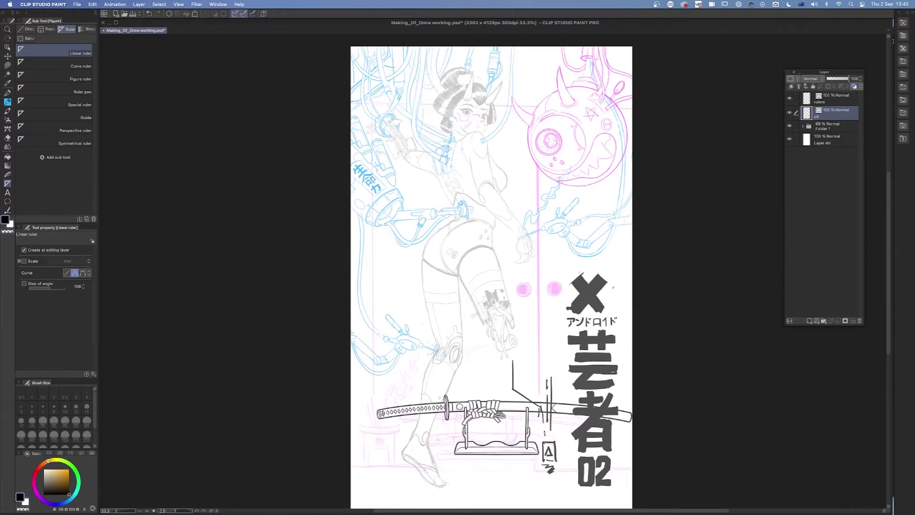
left_click(86, 77)
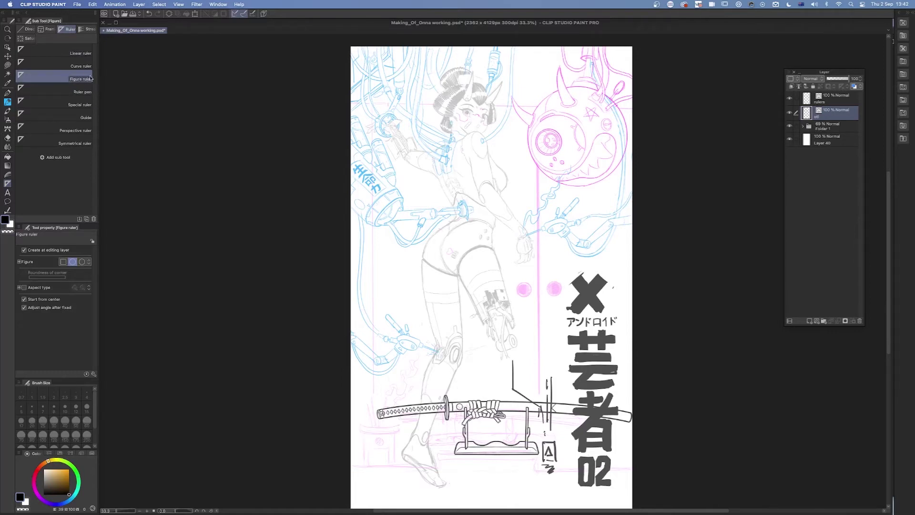
left_click(88, 106)
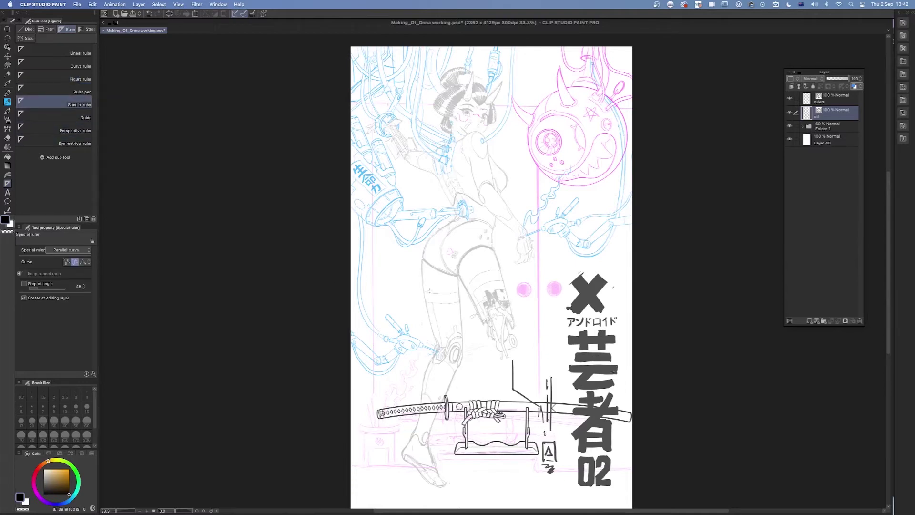
Choose the Figure ruler, review its detailed shape settings including the polygon option, and set the shape to ellipse.
left_click(82, 79)
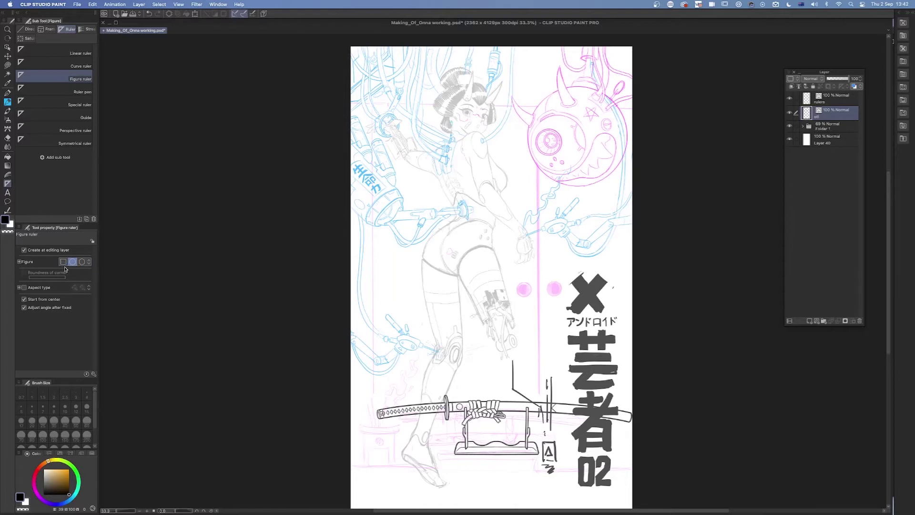
left_click(89, 262)
left_click(89, 256)
left_click(93, 374)
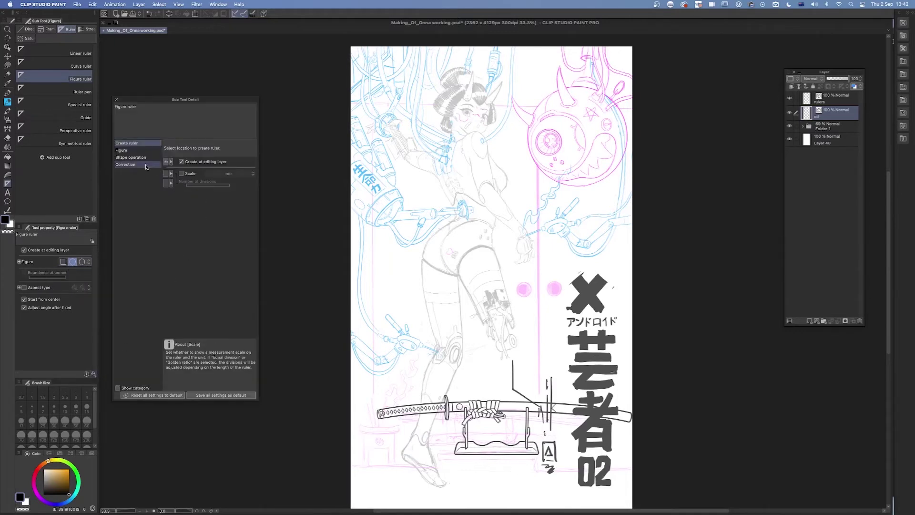
left_click(127, 150)
left_click(246, 162)
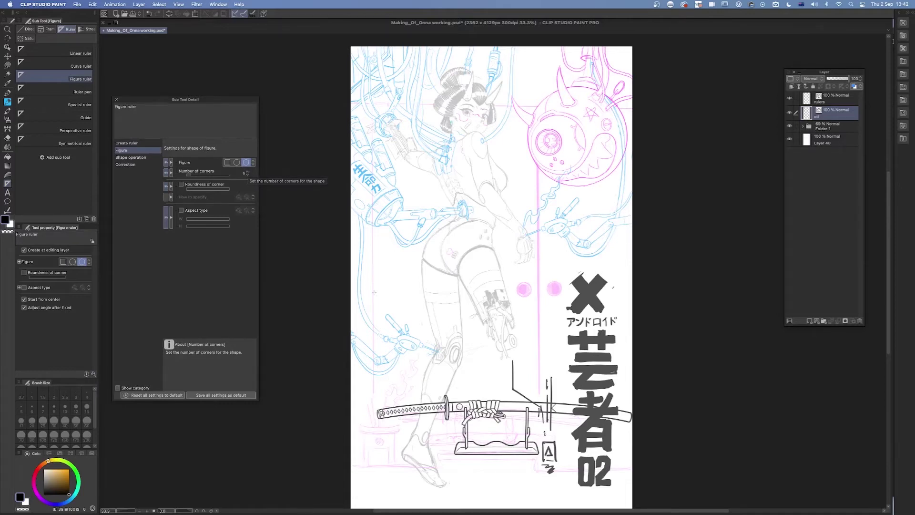
left_click(236, 163)
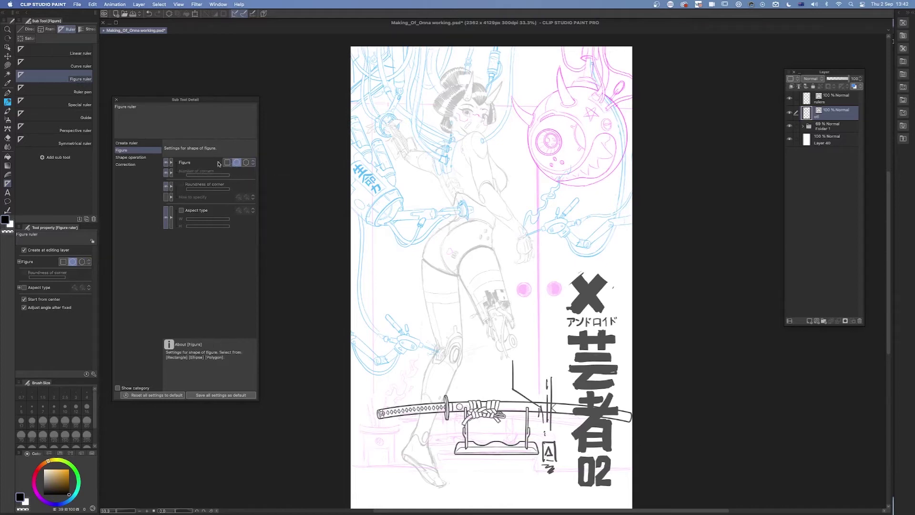
left_click(116, 101)
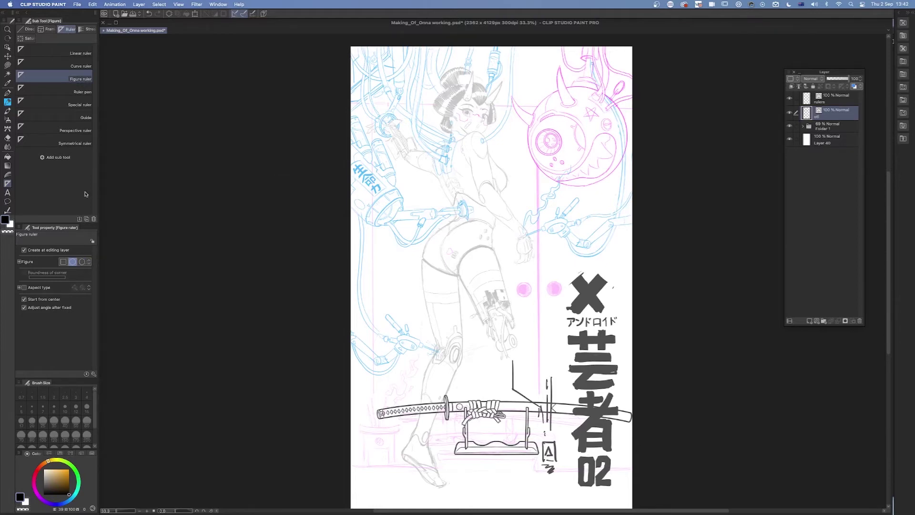
left_click(93, 374)
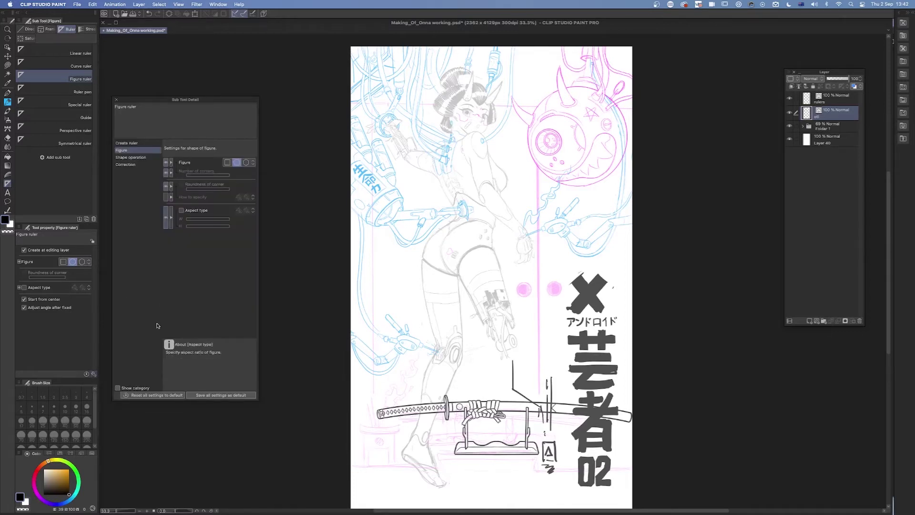
left_click(117, 100)
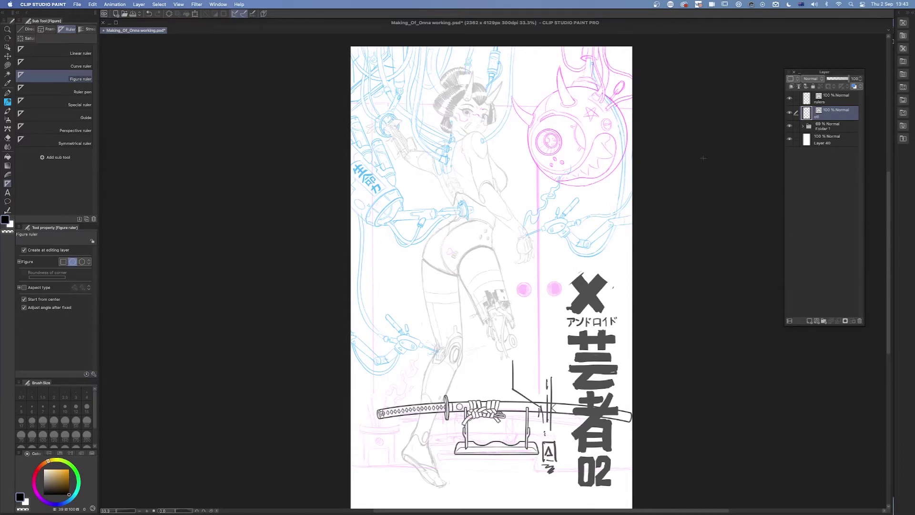
Create a tilted ellipse figure ruler over the woman's face and upper body on the rulers layer.
left_click(834, 100)
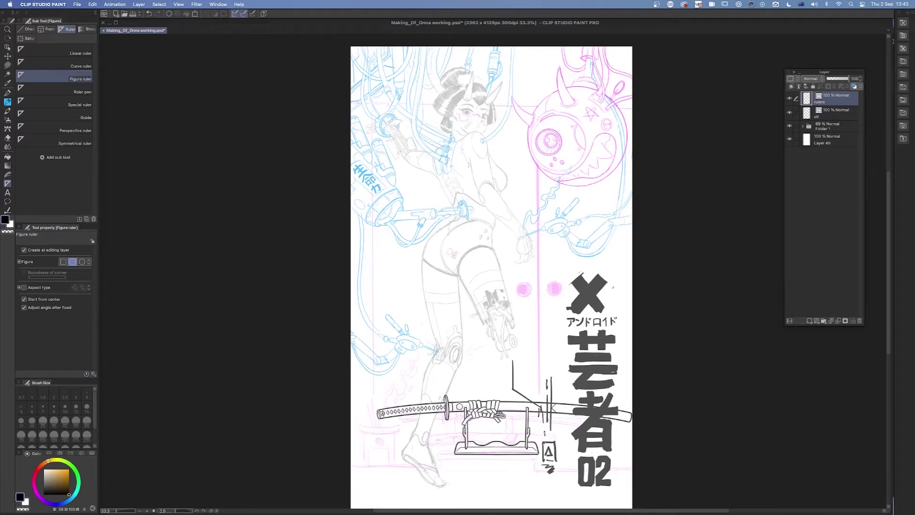
left_click_drag(466, 150, 501, 216)
left_click_drag(501, 216, 488, 219)
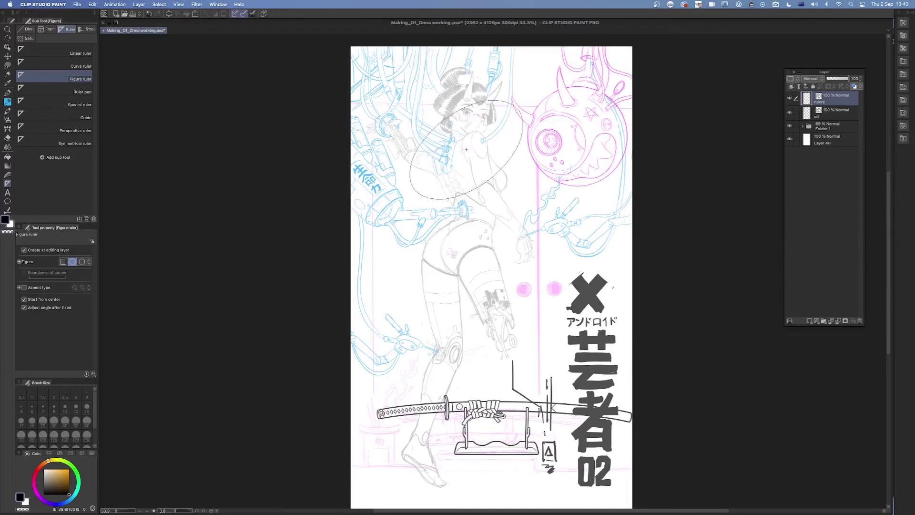
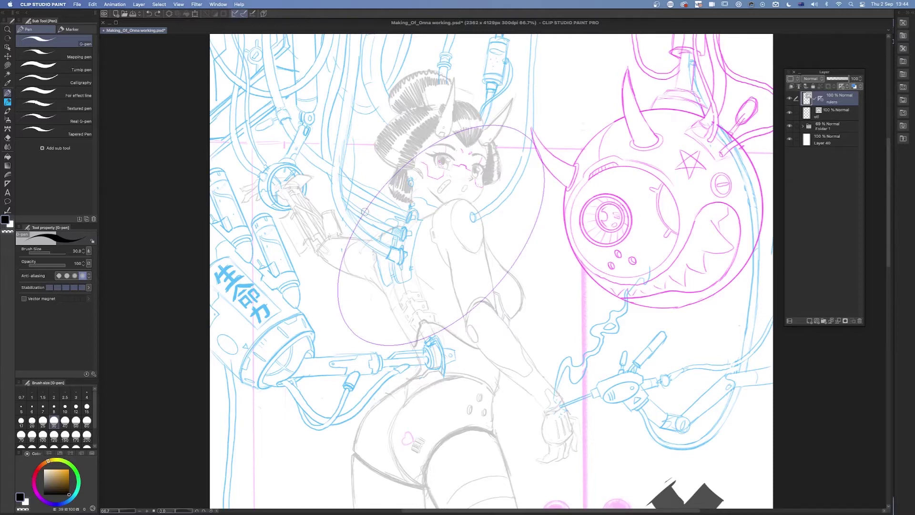
Trace the ellipse ruler with the G-pen at brush size 30 and hide Folder 1 with the sketch.
mouse_move(368, 206)
left_mouse_down()
mouse_move(346, 248)
mouse_move(344, 316)
mouse_move(374, 347)
mouse_move(410, 342)
mouse_move(496, 289)
mouse_move(536, 207)
mouse_move(538, 144)
mouse_move(506, 123)
mouse_move(369, 200)
left_mouse_up()
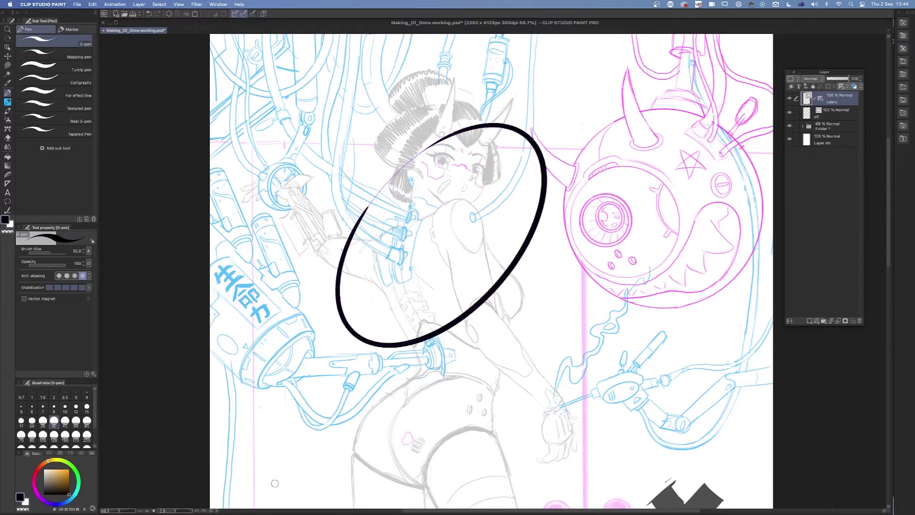
left_click(789, 126)
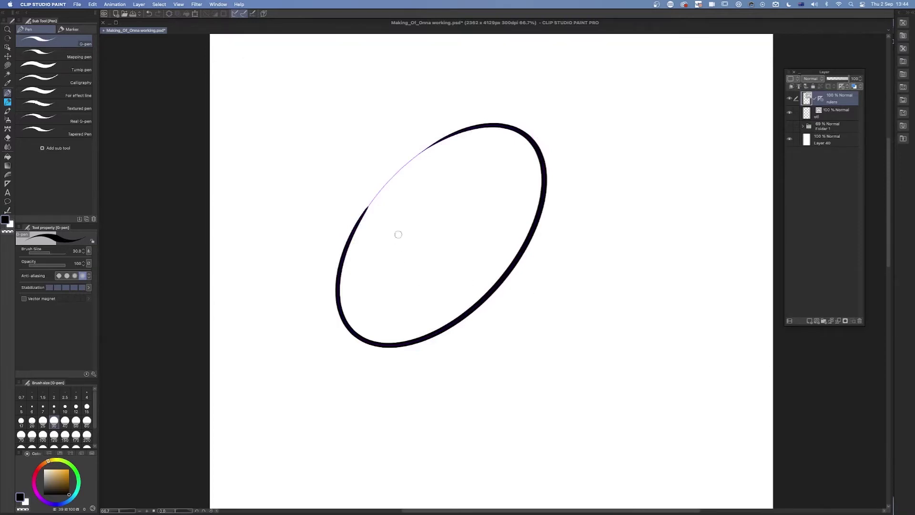
mouse_move(476, 132)
left_mouse_down()
mouse_move(396, 193)
mouse_move(453, 348)
mouse_move(442, 91)
left_mouse_up()
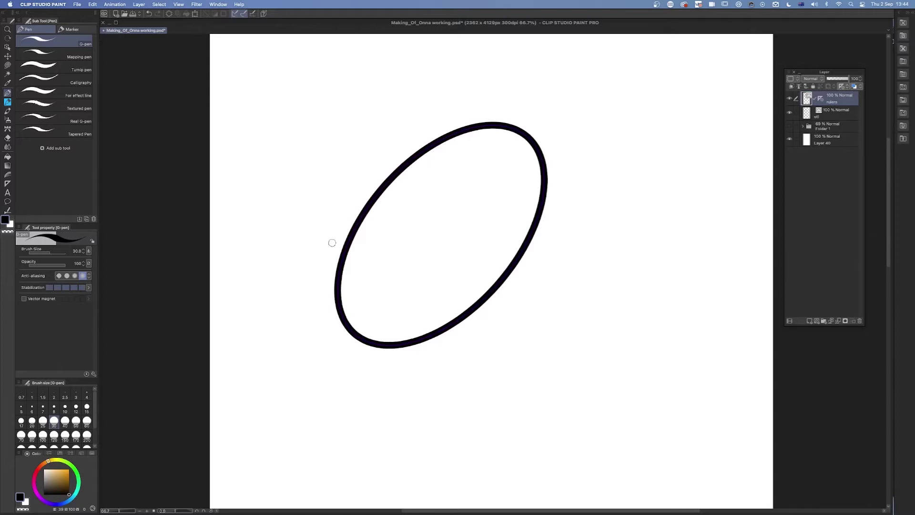
Undo the pen strokes traced along the ellipse ruler.
key("super+z")
key("super+z")
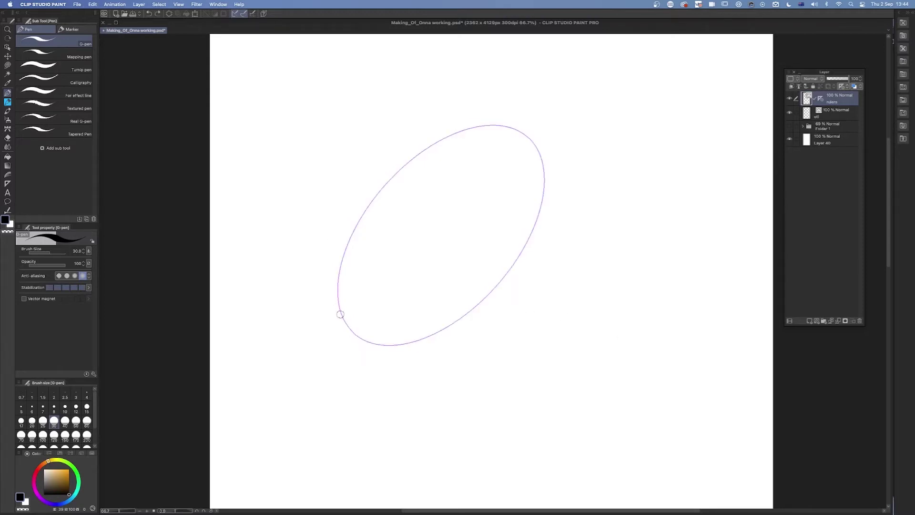
Trace both sides and the lower end of the ellipse ruler with G-pen strokes at brush size 30.
mouse_move(339, 310)
left_mouse_down()
mouse_move(342, 261)
mouse_move(396, 157)
left_mouse_up()
mouse_move(526, 135)
left_mouse_down()
mouse_move(542, 196)
mouse_move(459, 304)
left_mouse_up()
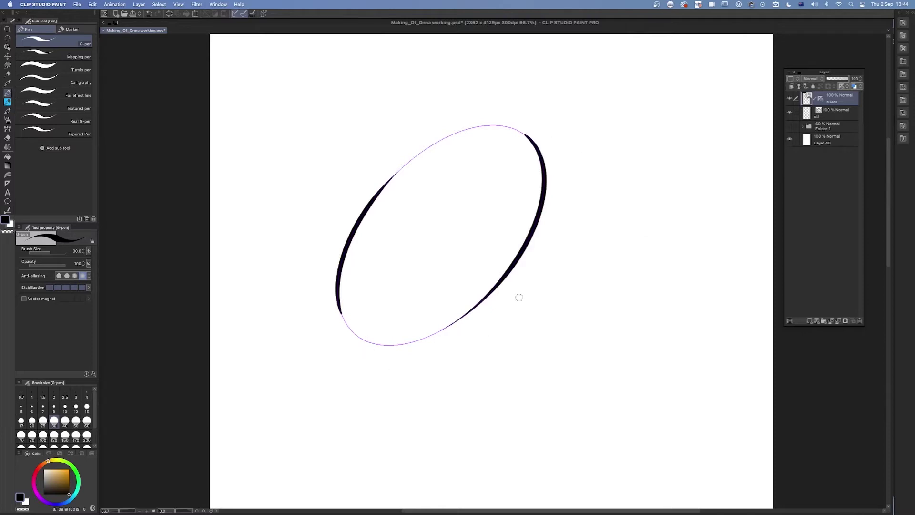
left_click_drag(343, 265, 370, 349)
Show the Folder 1 sketch again and undo the pen strokes along the ellipse ruler.
left_click(789, 126)
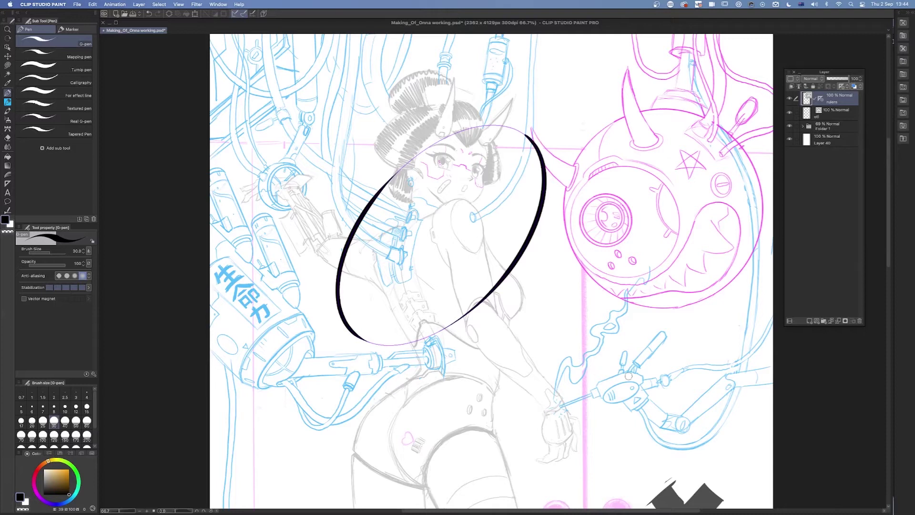
key("super+z")
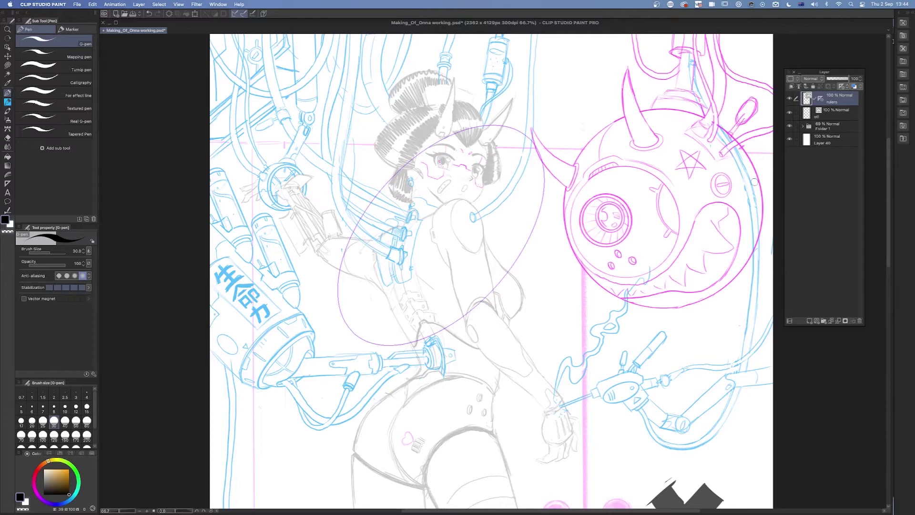
Draw a freehand ellipse over the canister's open end on the layer below the rulers layer, and delete it.
key("alt+bracketleft")
left_click_drag(320, 316, 305, 395)
left_click_drag(343, 363, 245, 356)
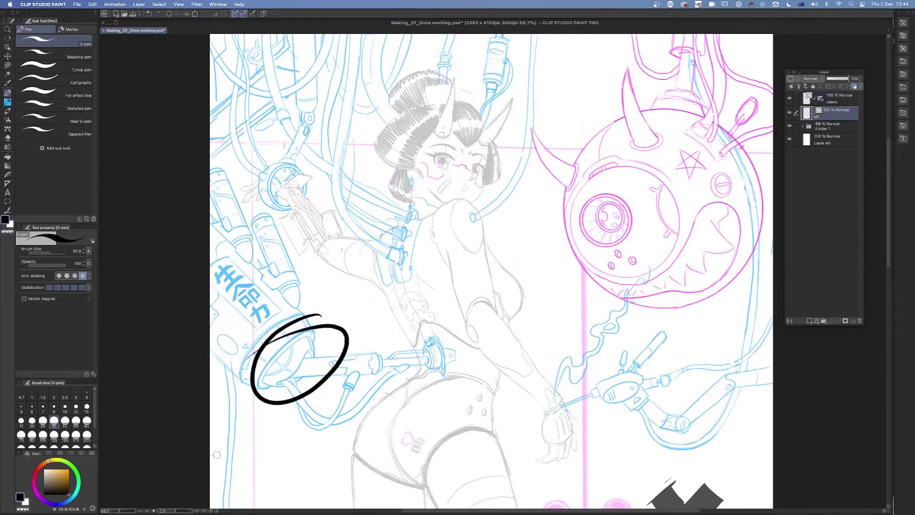
key("Delete")
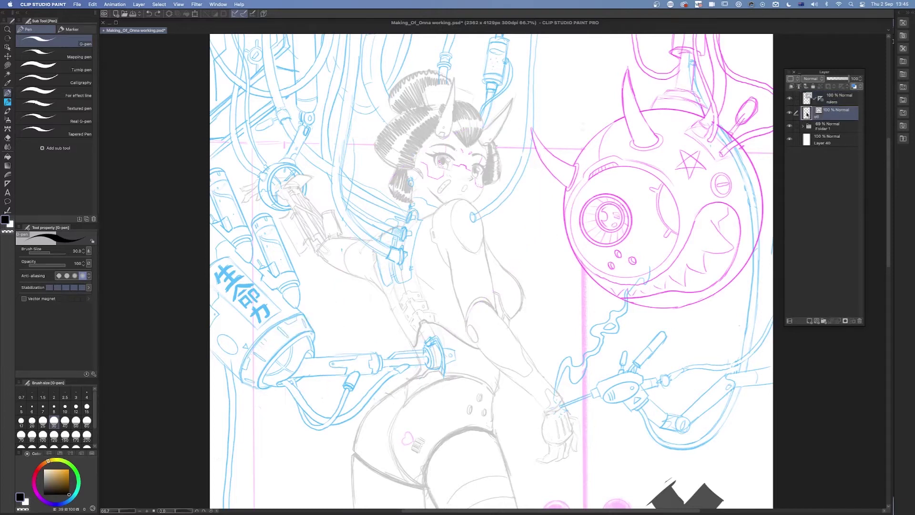
Select the ellipse ruler on the rulers layer with the Object tool.
left_click(841, 101)
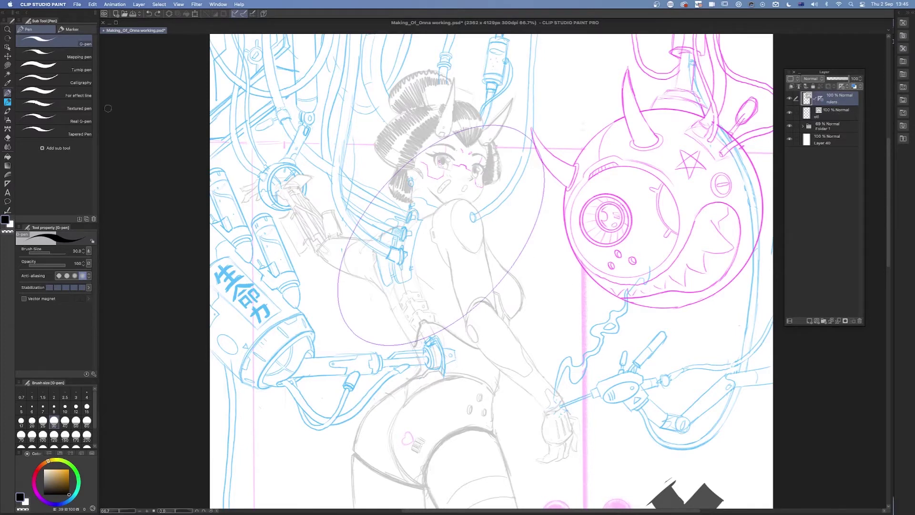
left_click(7, 48)
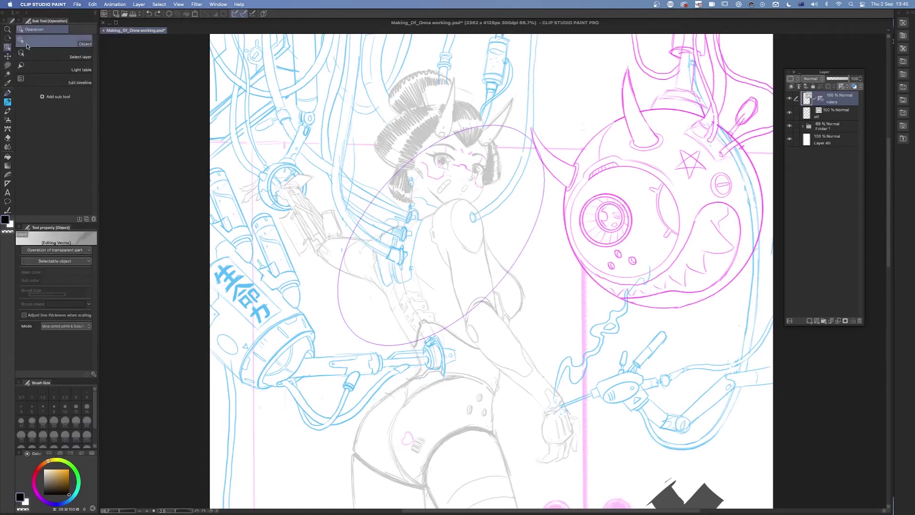
left_click(396, 174)
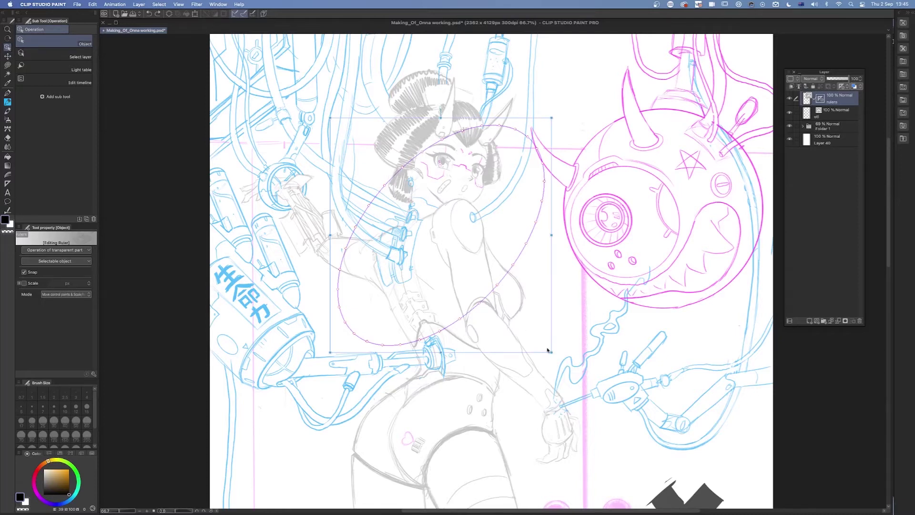
left_click(433, 150)
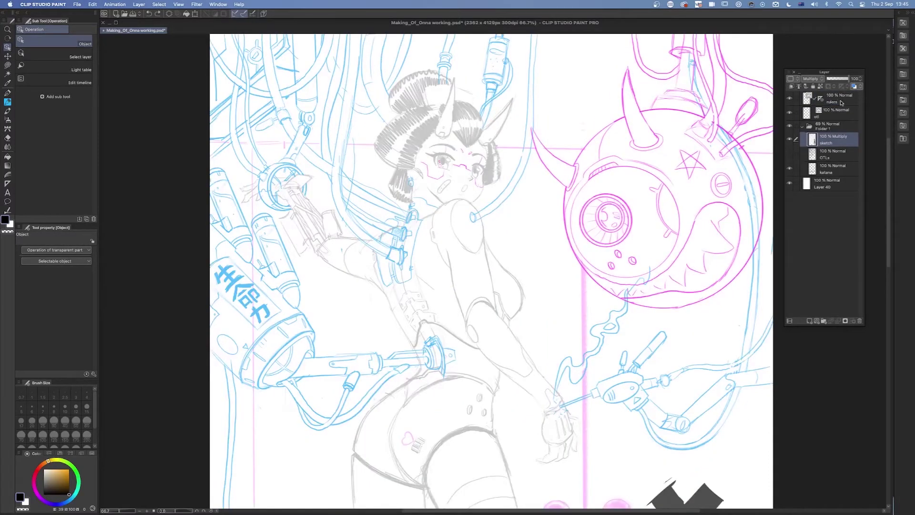
Collapse and lock Folder 1, keeping the rulers layer as the active layer.
left_click(840, 101)
left_click(801, 127)
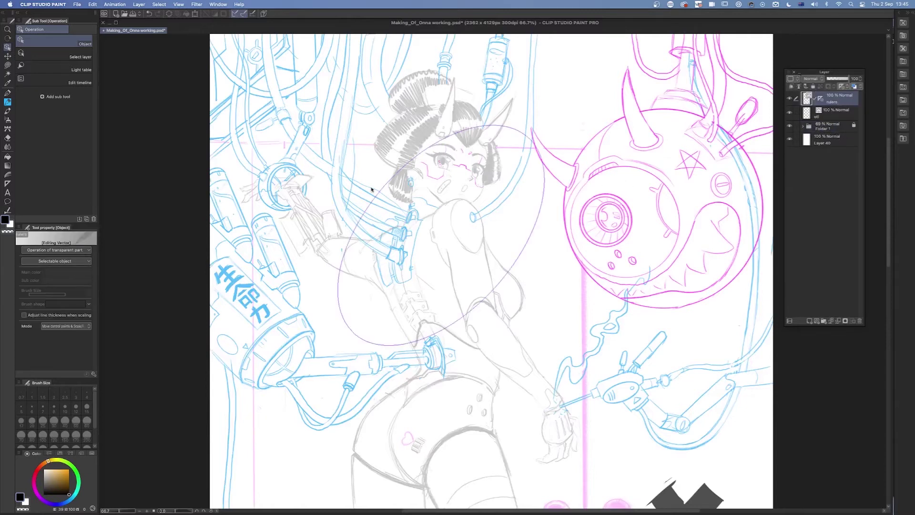
left_click(390, 180)
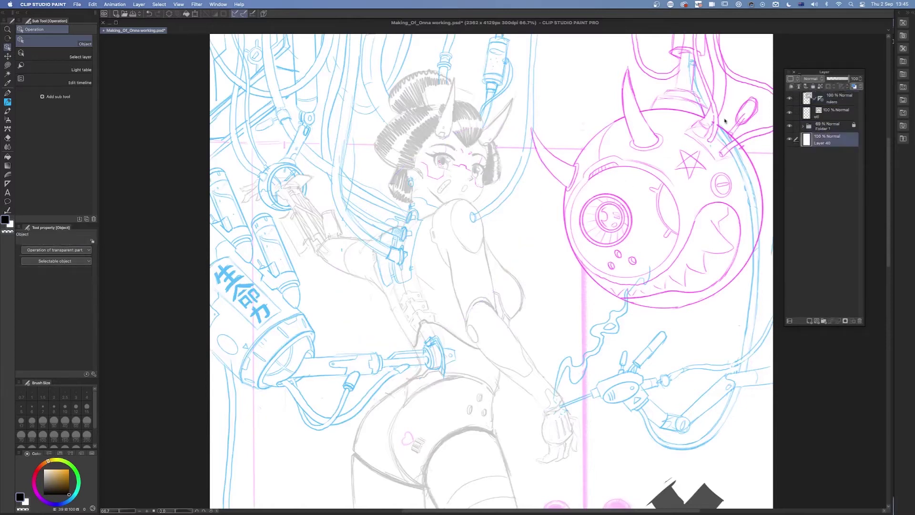
left_click(839, 98)
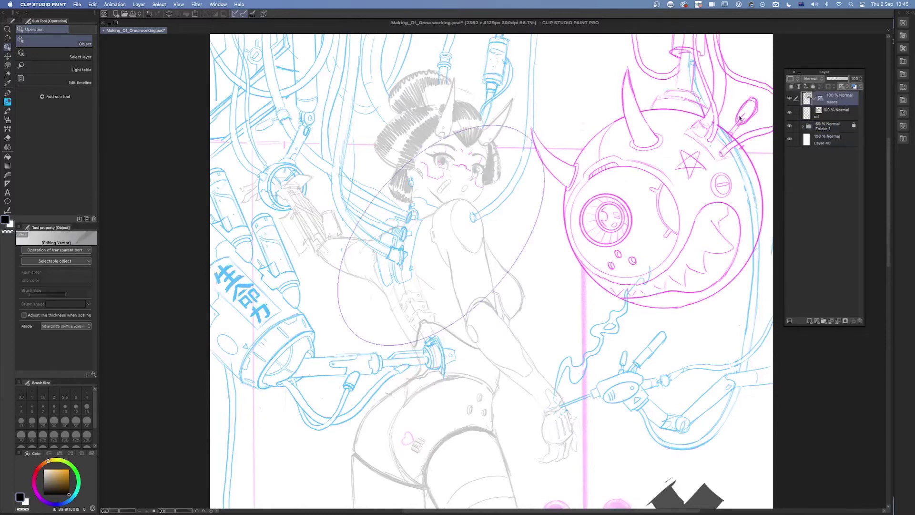
Move the ellipse ruler onto the canister's open end, scale it to about 20% width and 24% height, and rotate it about -34.2°.
left_click(427, 150)
key("super+t")
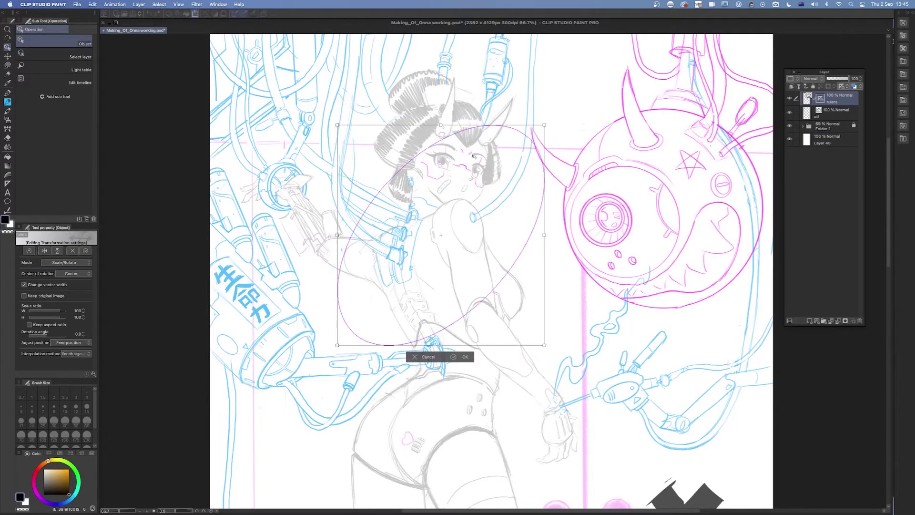
left_click_drag(447, 138, 334, 266)
left_click_drag(431, 472, 293, 334)
left_click_drag(284, 277, 314, 354)
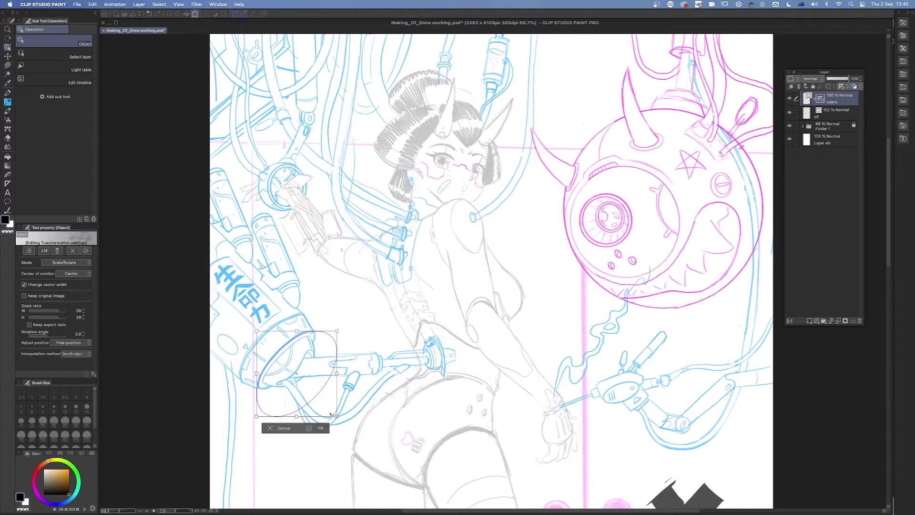
left_click_drag(337, 417, 297, 383)
left_click_drag(305, 309, 331, 339)
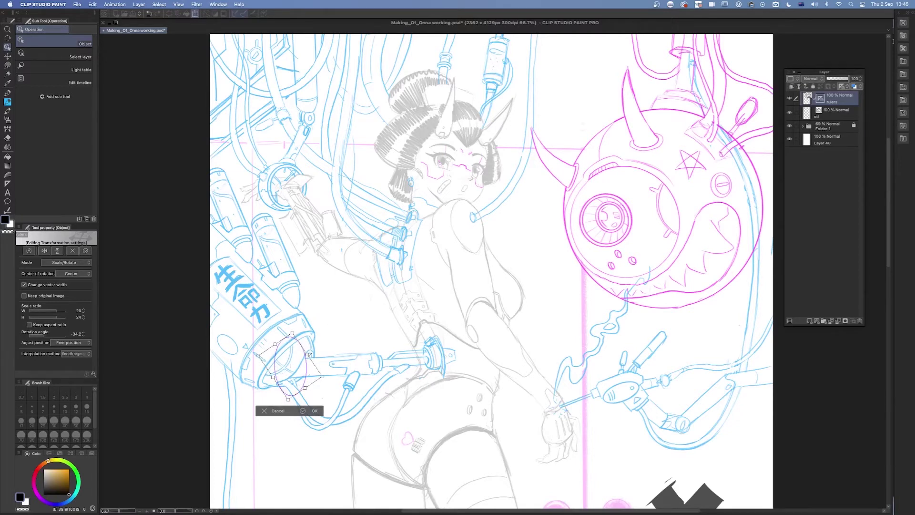
key("Return")
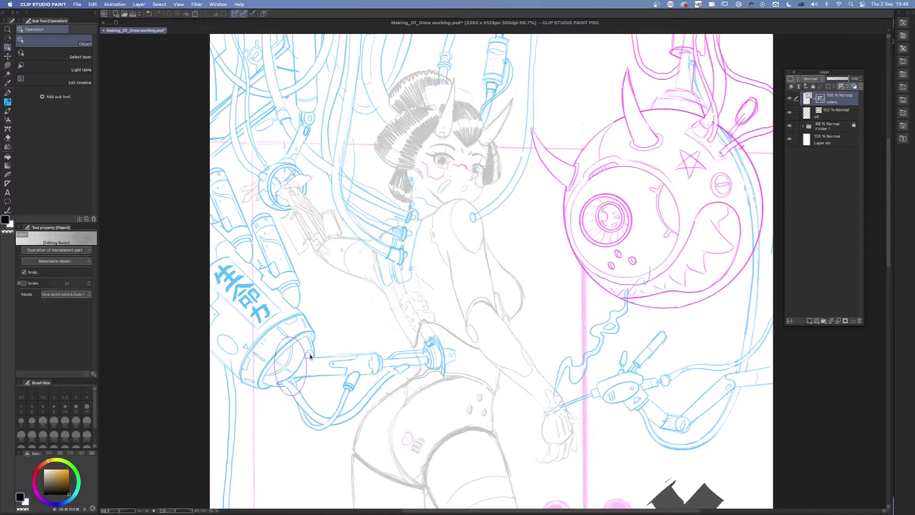
Fit the ellipse ruler to the canister's inner rim by scaling it to about 52% width and 111% height and rotating it about 47.2°.
key("super+t")
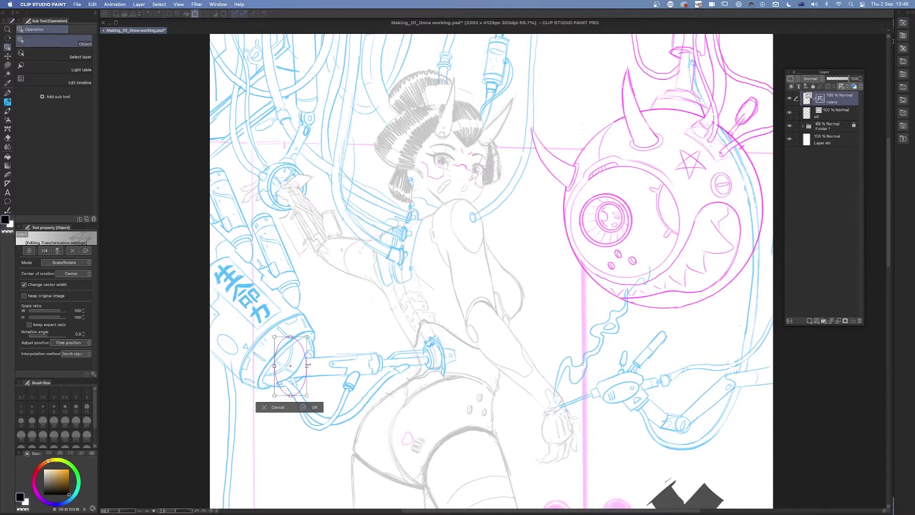
left_click_drag(313, 329, 280, 355)
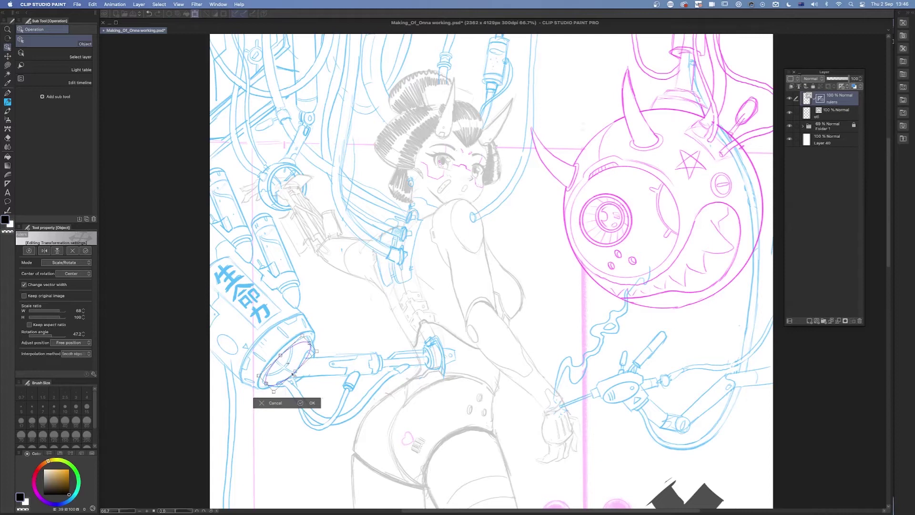
left_click_drag(295, 370, 311, 340)
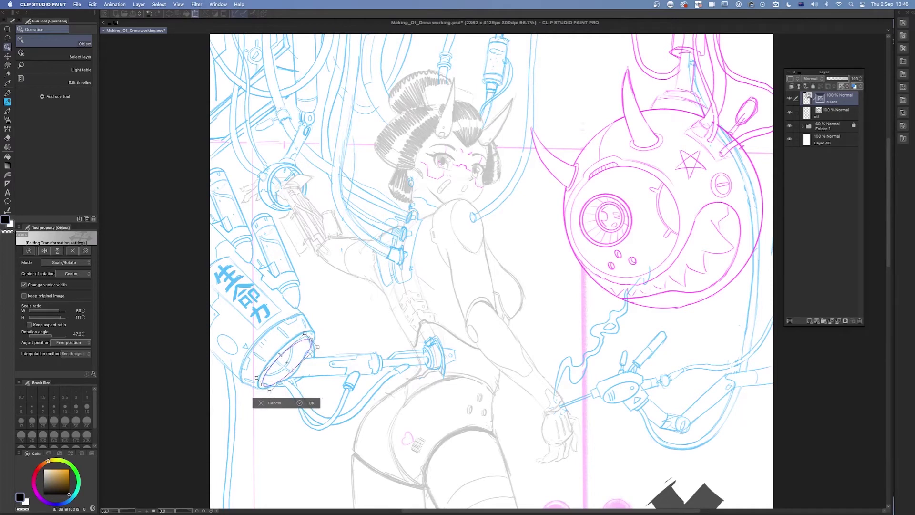
mouse_move(282, 354)
left_mouse_down()
mouse_move(293, 369)
mouse_move(280, 354)
left_mouse_up()
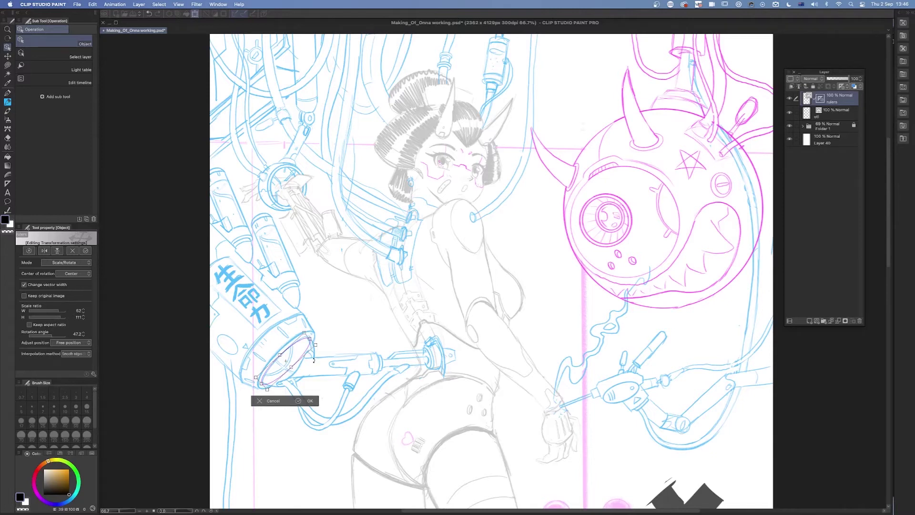
key("Return")
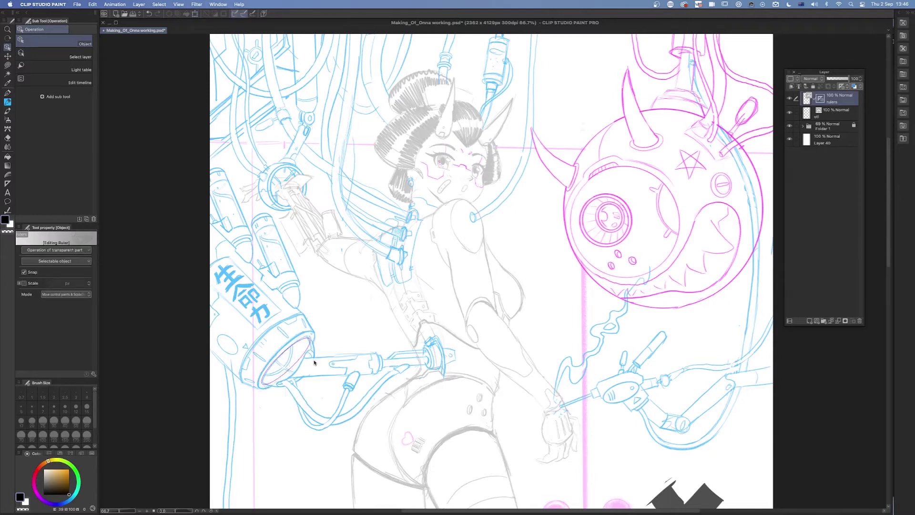
Ink the upper edge of the canister's inner rim along the ruler with the G-pen at size 8, and transfer the line to the lower layer.
scroll(314, 363, "up", 5)
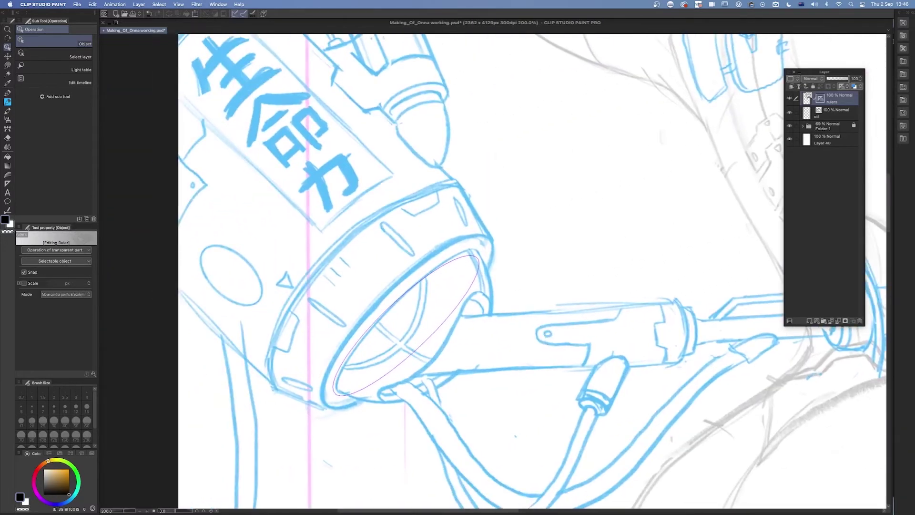
key("p")
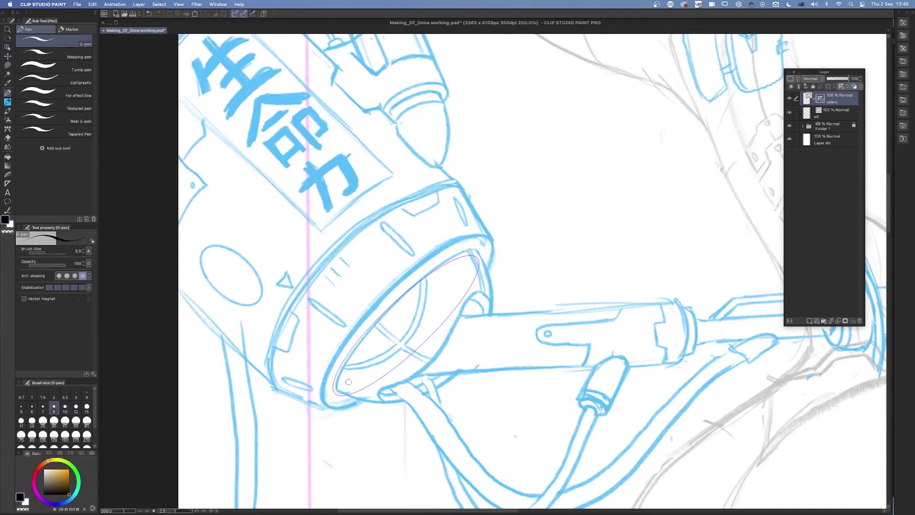
mouse_move(335, 394)
left_mouse_down()
mouse_move(336, 371)
mouse_move(398, 294)
mouse_move(471, 253)
mouse_move(480, 261)
left_mouse_up()
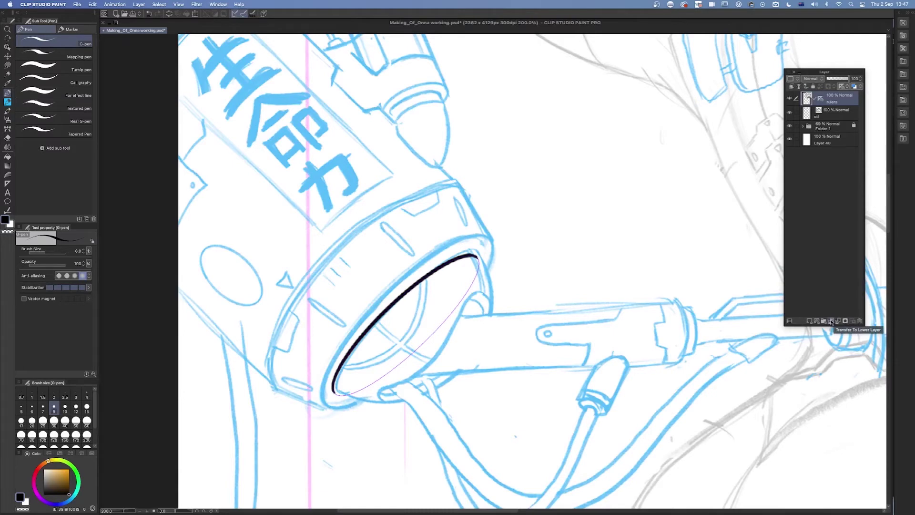
left_click(831, 321)
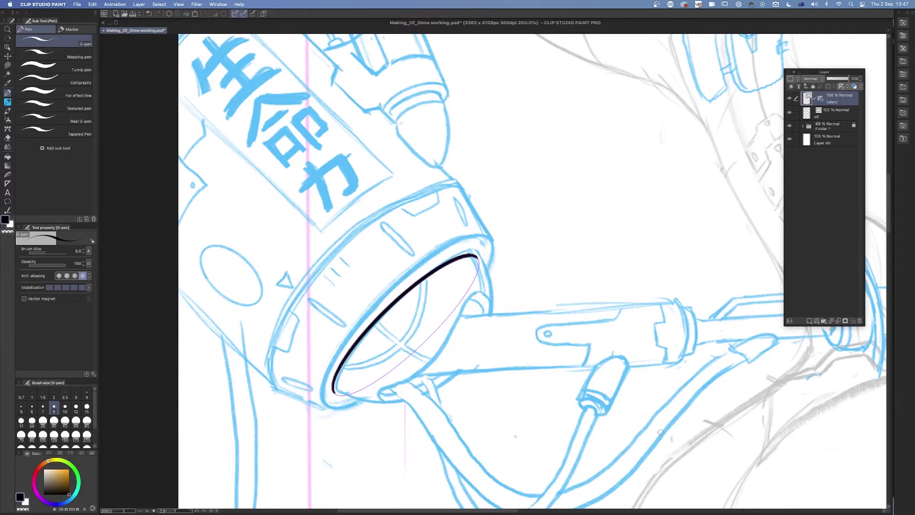
Check which layer holds the inked rim line by toggling the visibility of the rulers layer and the vector layer below.
left_click(789, 98)
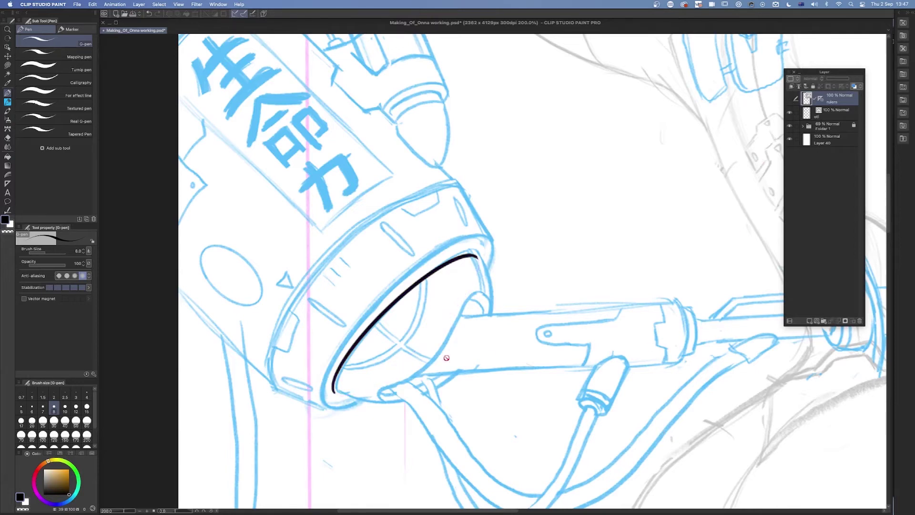
left_click(832, 114)
left_click(790, 113)
left_click(790, 113)
left_click(790, 113)
left_click(790, 114)
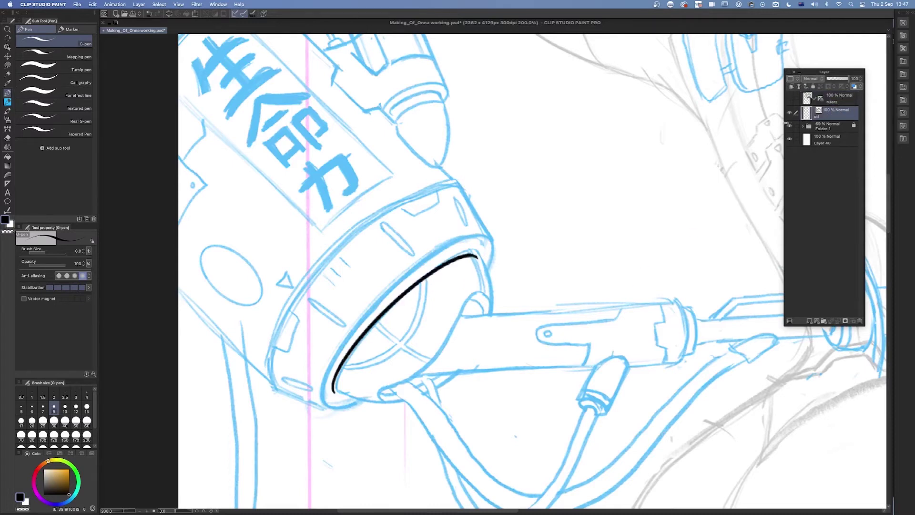
left_click(790, 98)
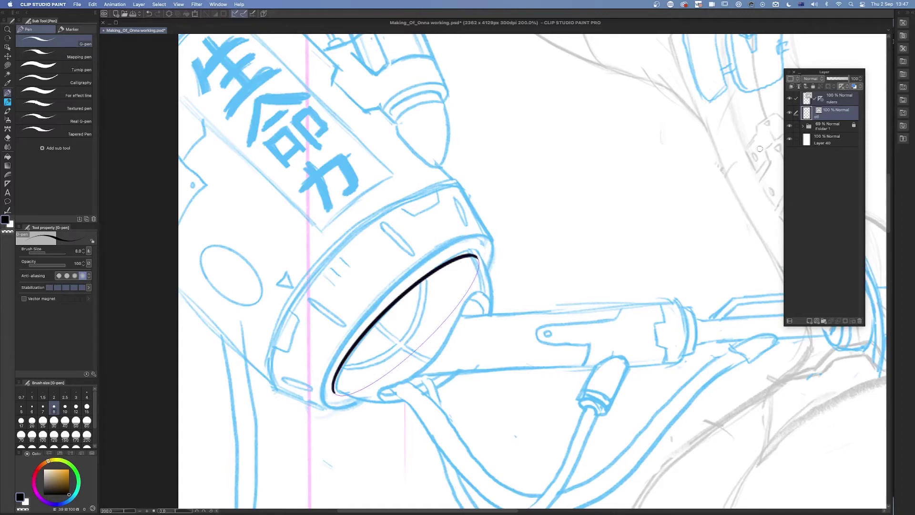
left_click(839, 98)
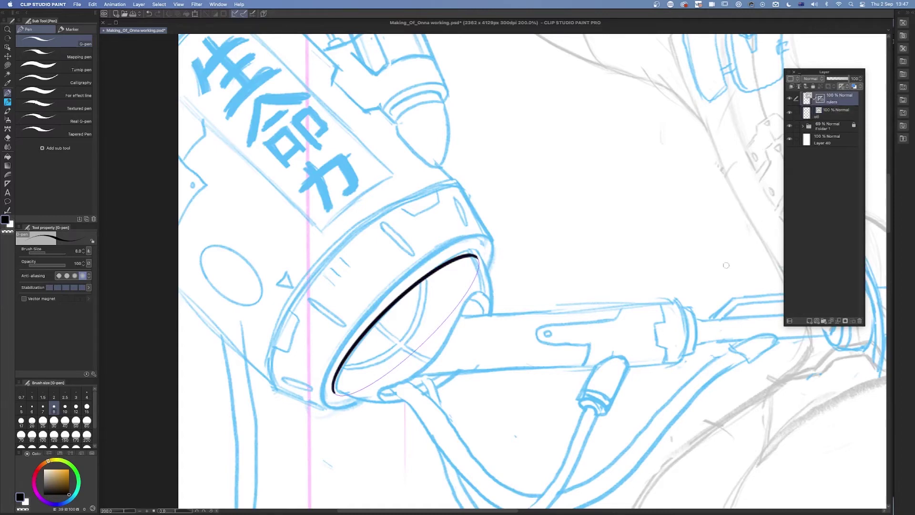
Enlarge the ellipse ruler to about 127% width and 134% height, and rotate it upright over the canister's rim.
left_click(7, 48)
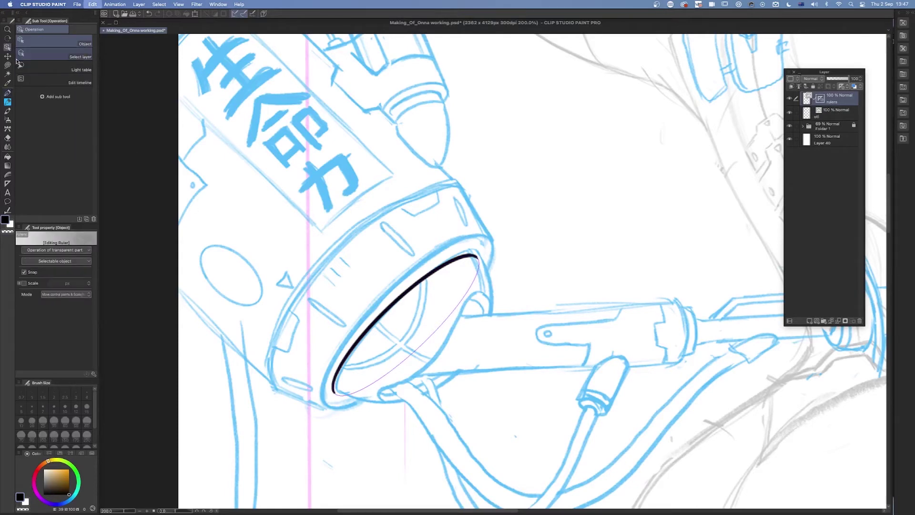
key("ctrl+t")
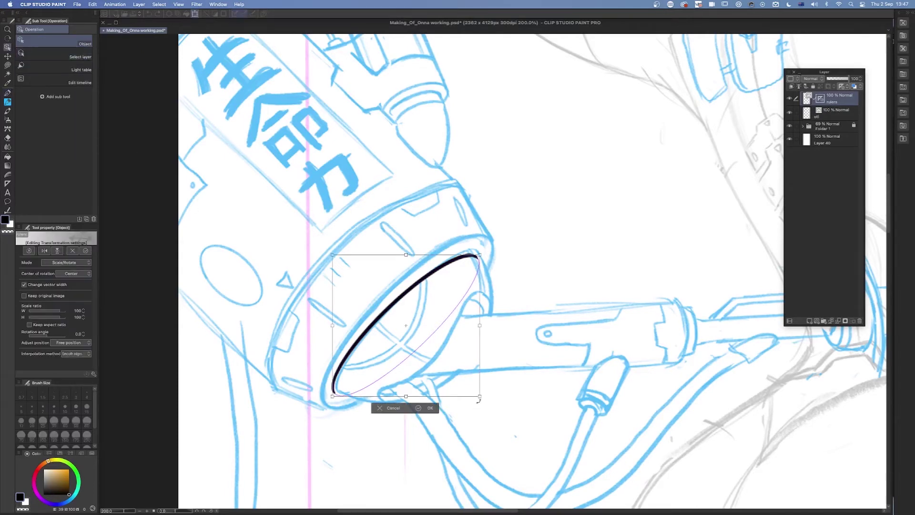
left_click_drag(480, 396, 503, 418)
left_click_drag(503, 232, 493, 236)
left_click_drag(308, 418, 321, 406)
left_click_drag(321, 235, 306, 217)
left_click_drag(440, 317, 447, 323)
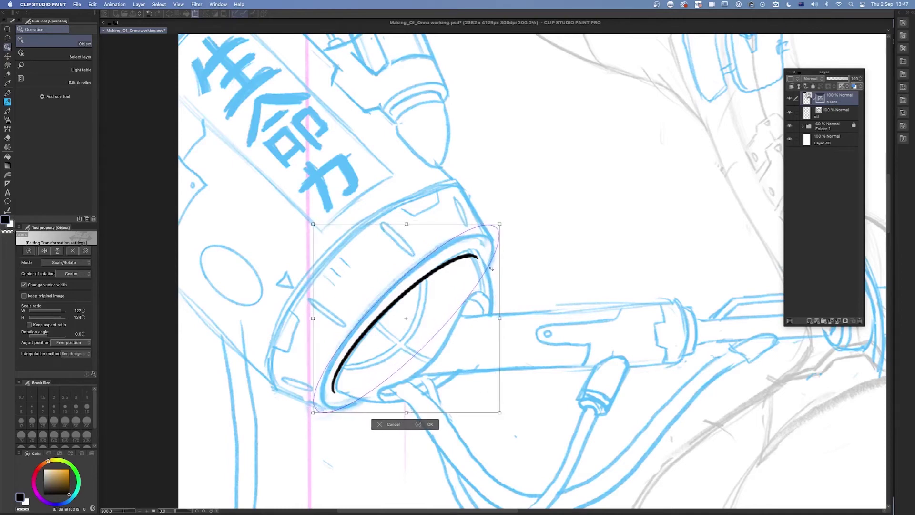
left_click_drag(505, 222, 413, 164)
Undo the ruler enlargement, and fit the ellipse ruler to the rim's outer edge at about 111% width, 91% height and 45.1° rotation.
key("ctrl+z")
key("ctrl+z")
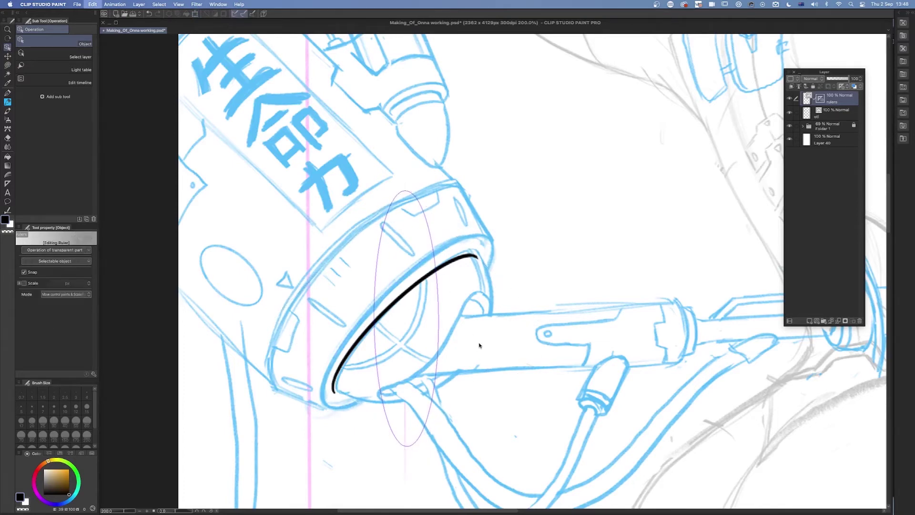
left_click_drag(444, 176, 490, 238)
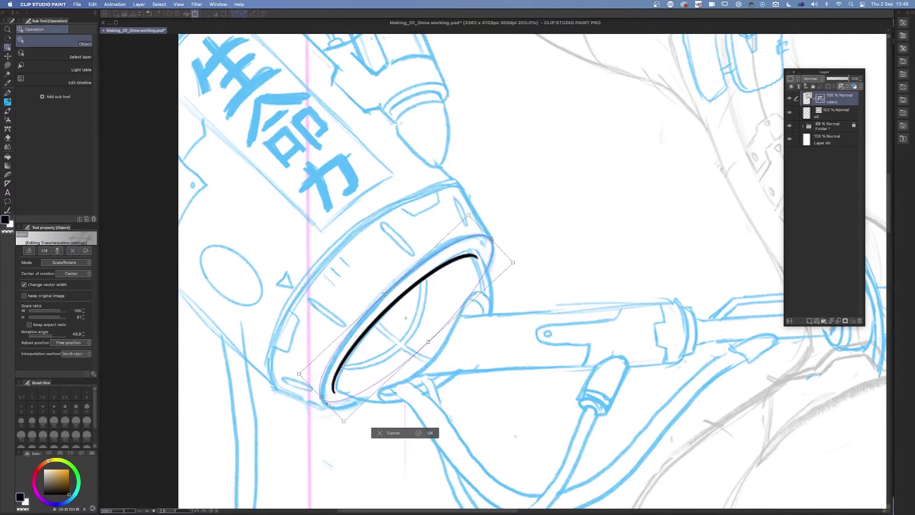
left_click_drag(321, 397, 325, 401)
left_click_drag(487, 235, 485, 236)
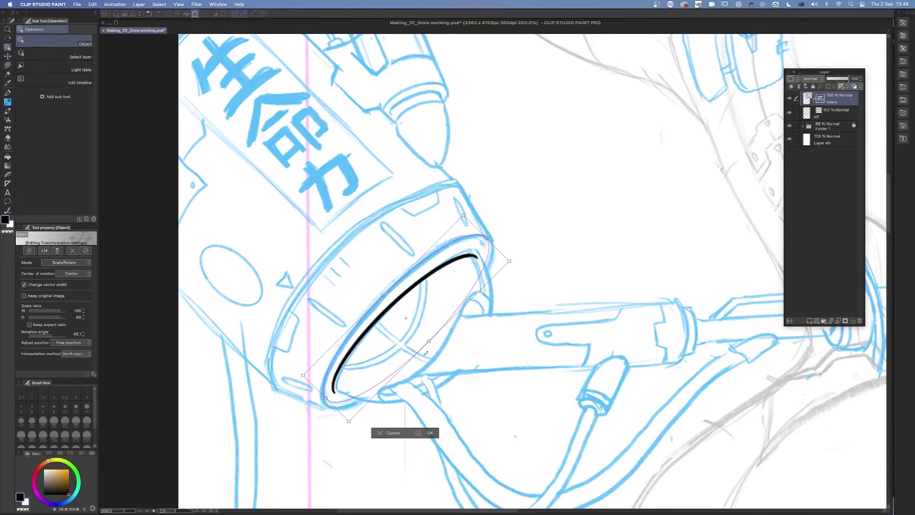
left_click_drag(428, 340, 428, 348)
left_click_drag(328, 400, 324, 403)
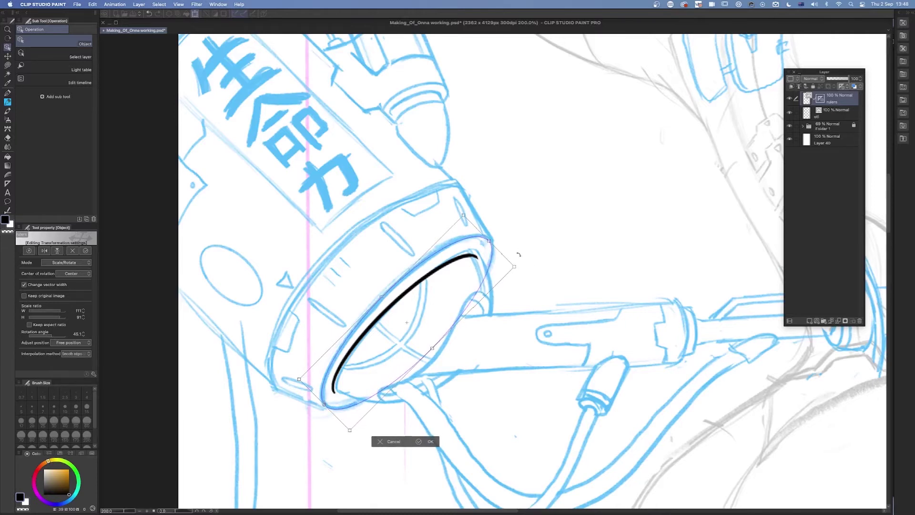
key("Return")
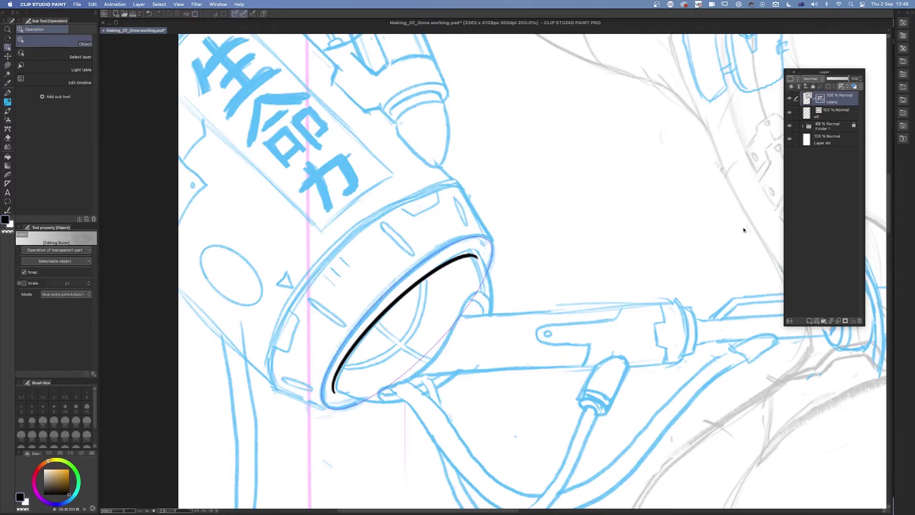
Ink the rim's outer edge along the ruler with the G-pen, transfer the line to the vector layer, and check it with the rulers layer hidden.
key("p")
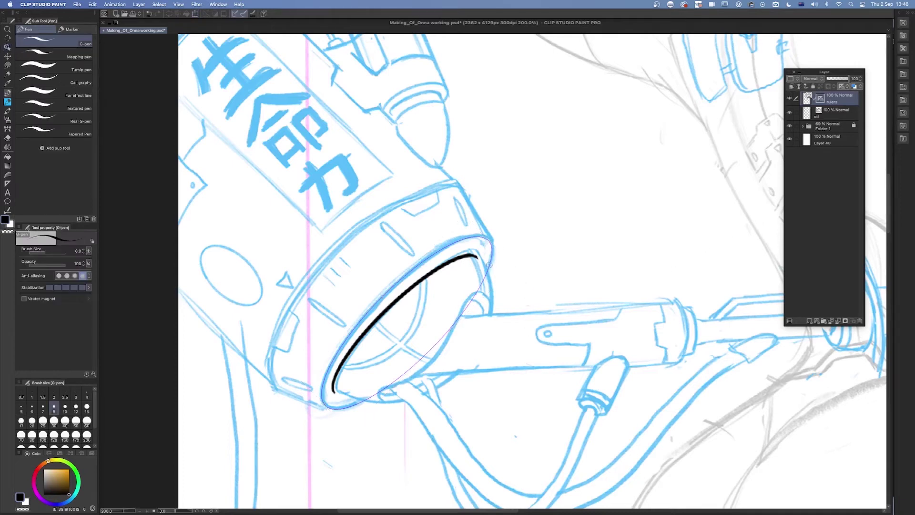
mouse_move(489, 266)
left_mouse_down()
mouse_move(439, 244)
mouse_move(374, 295)
mouse_move(322, 385)
mouse_move(333, 411)
mouse_move(367, 399)
left_mouse_up()
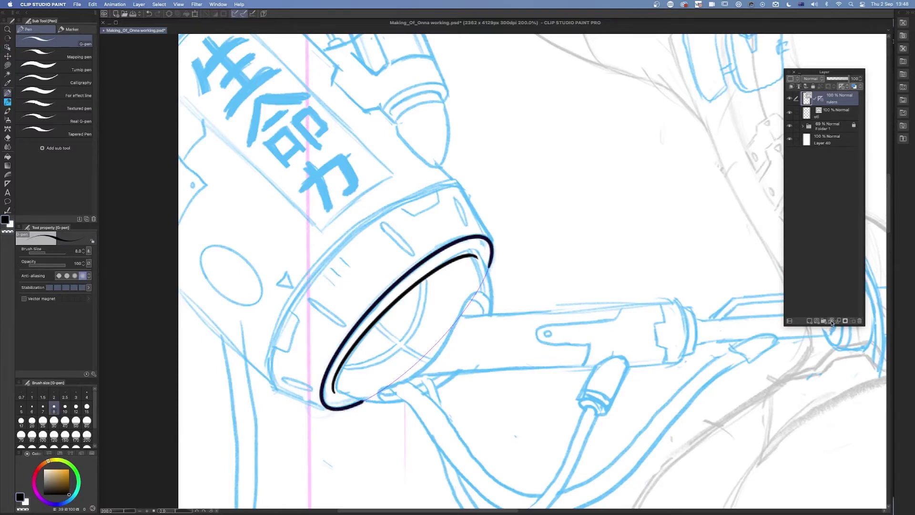
left_click(789, 98)
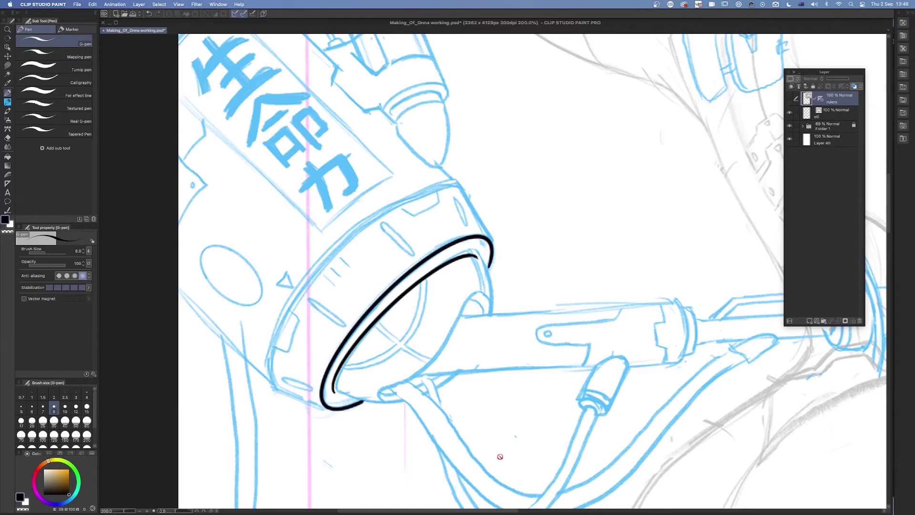
left_click(790, 99)
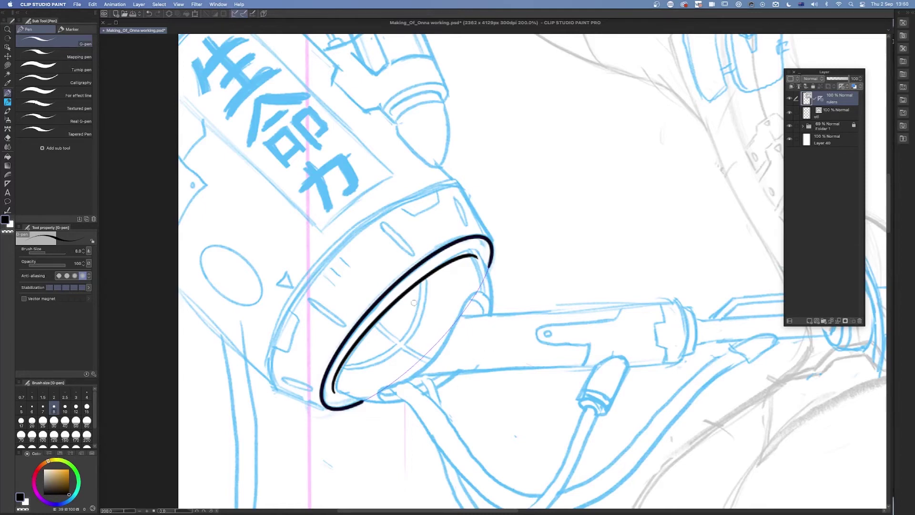
Delete the ellipse ruler from the rulers layer and create a circular figure ruler centred on the canister's opening.
left_click(820, 100)
left_click_drag(822, 100, 861, 323)
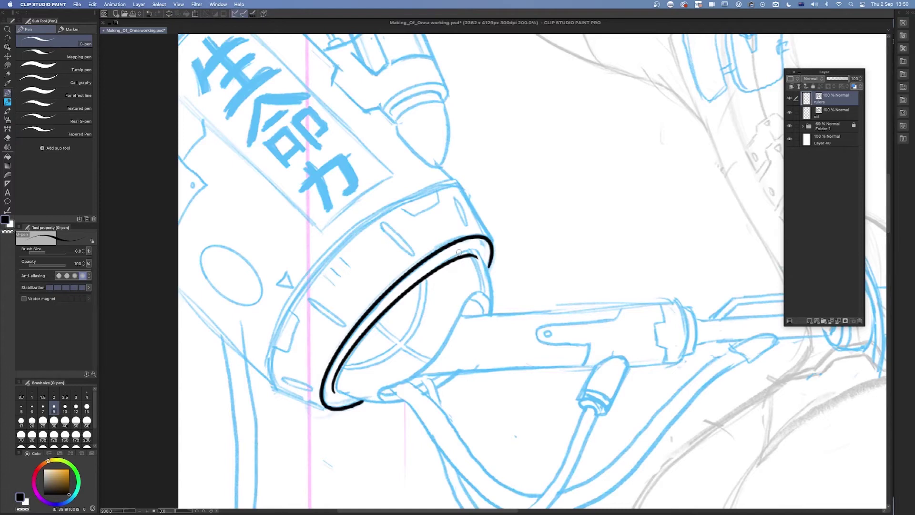
key("u")
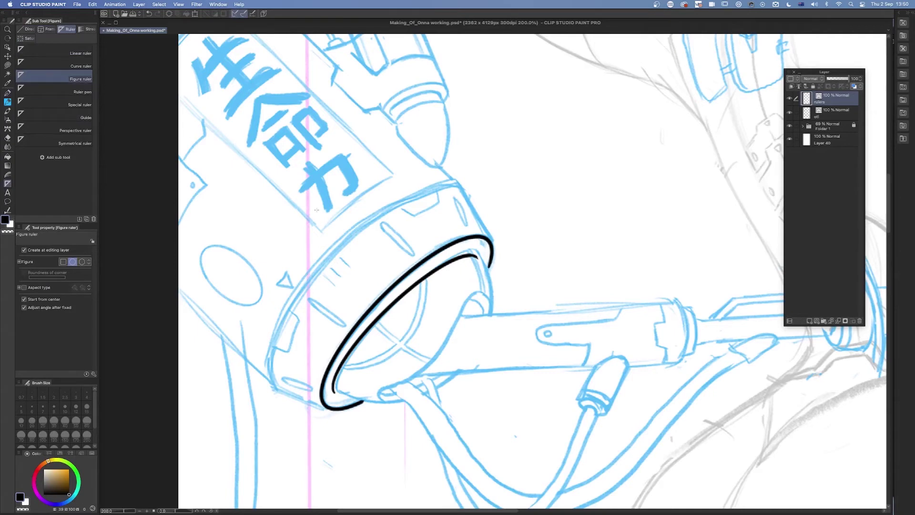
left_click(395, 313)
left_click_drag(438, 345, 512, 412)
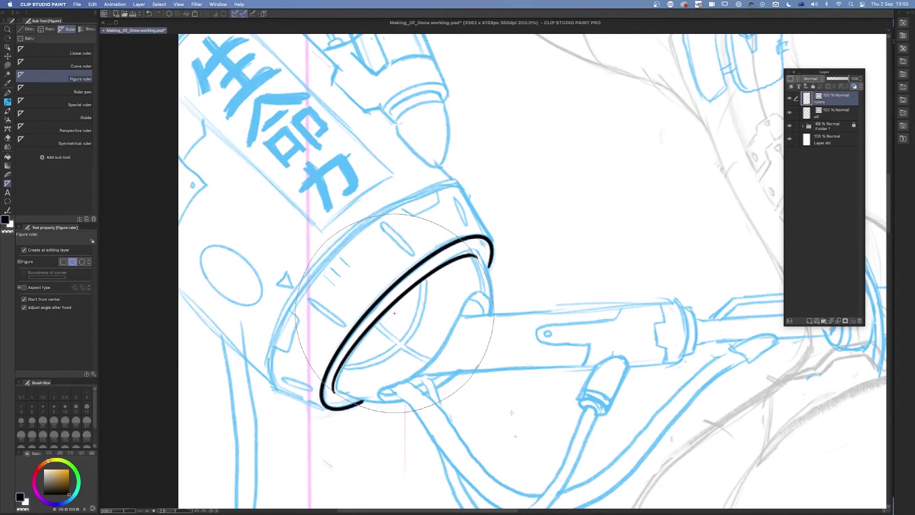
left_click_drag(512, 412, 512, 412)
Try inking the dome's lower arc along the circular ruler with the G-pen, and undo both strokes.
key("p")
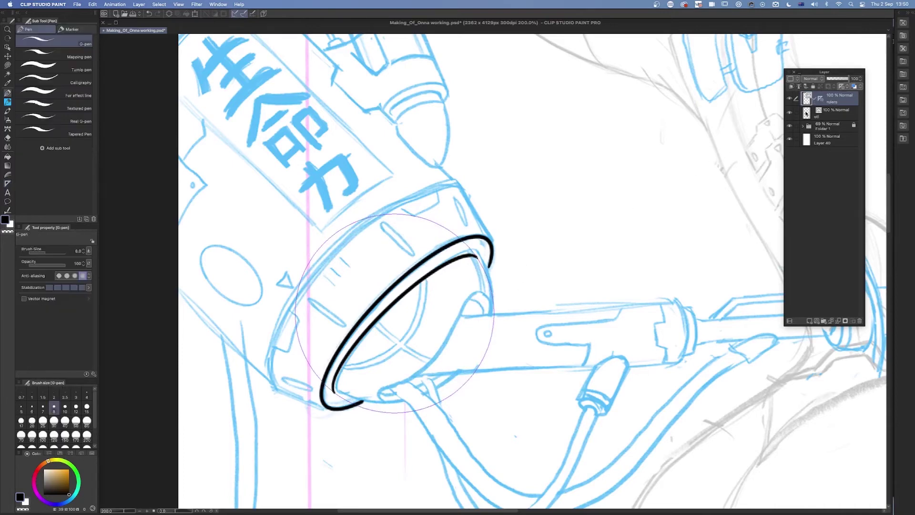
mouse_move(485, 271)
left_mouse_down()
mouse_move(496, 320)
mouse_move(464, 383)
mouse_move(410, 411)
mouse_move(352, 404)
mouse_move(334, 390)
left_mouse_up()
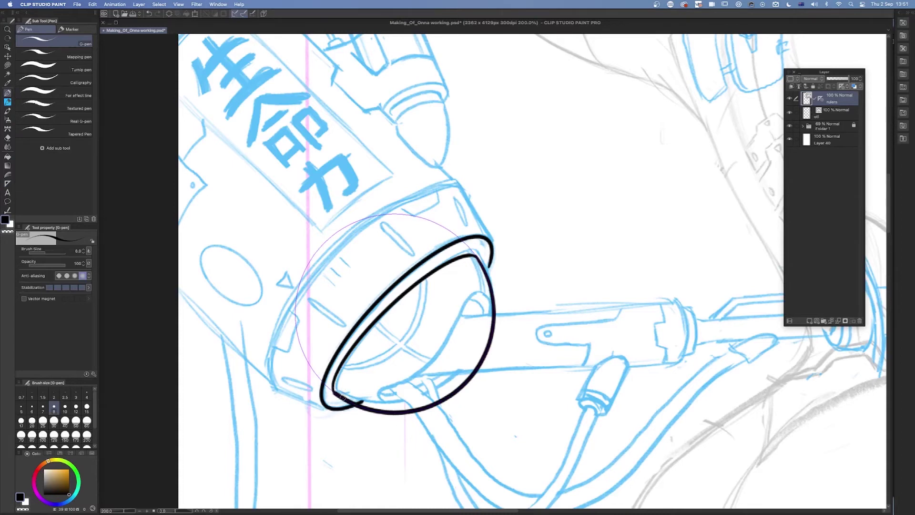
scroll(405, 431, "up", 5)
left_click_drag(470, 338, 604, 388)
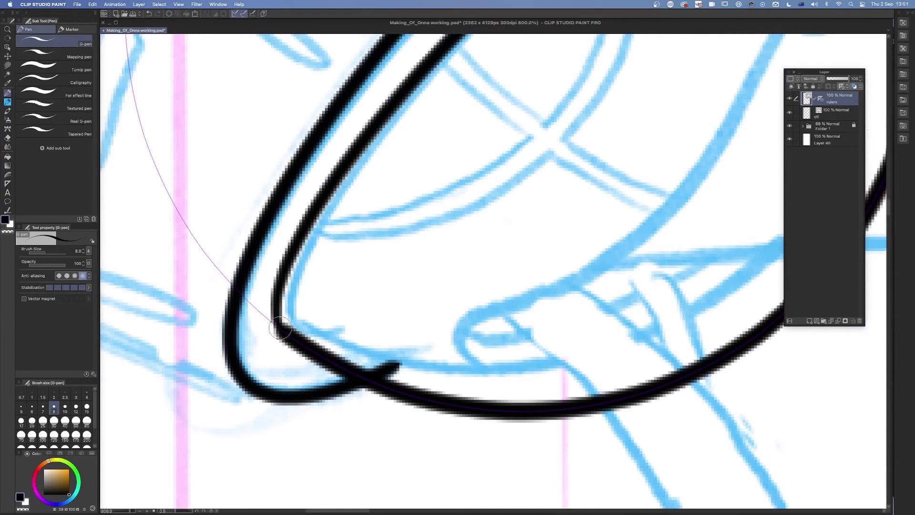
scroll(293, 343, "down", 2)
scroll(294, 346, "down", 4)
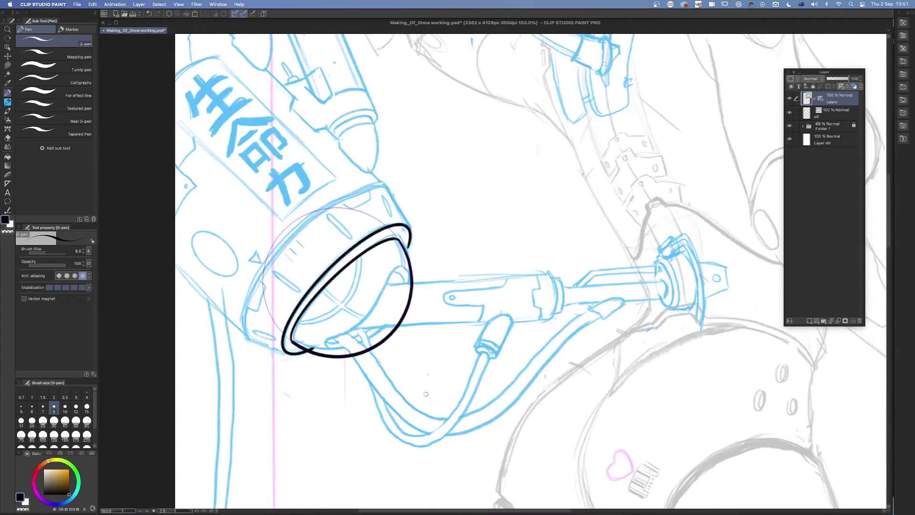
key("ctrl+z")
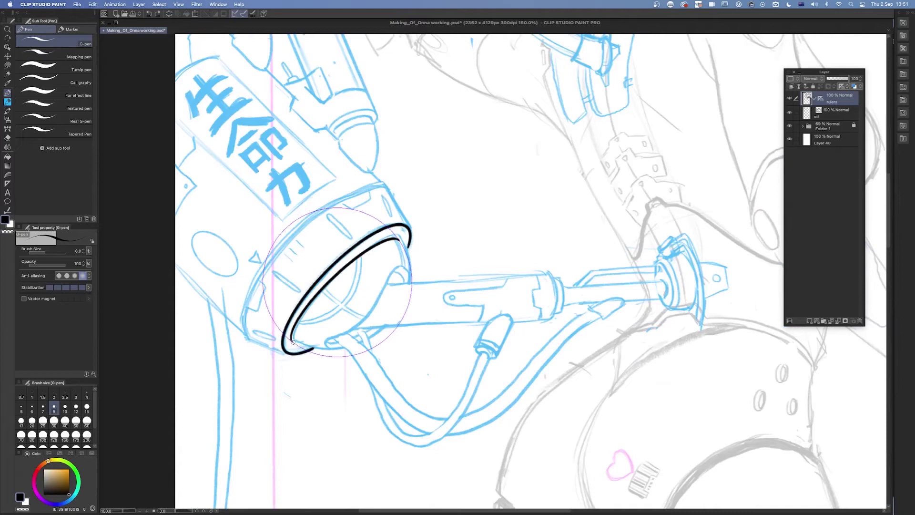
mouse_move(293, 344)
left_mouse_down()
mouse_move(346, 352)
mouse_move(387, 330)
mouse_move(400, 311)
mouse_move(396, 243)
left_mouse_up()
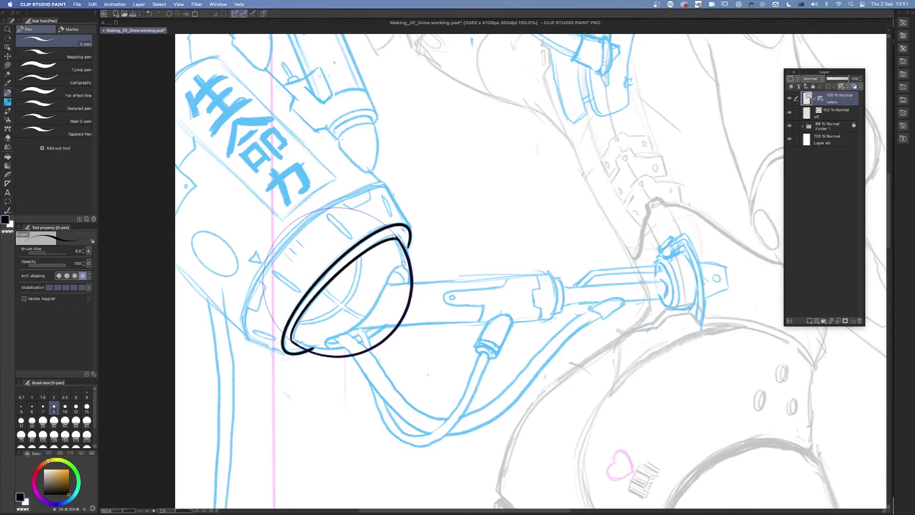
key("ctrl+z")
Ink the dome's arc from the inner rim's upper end to its lower end, transfer it to the vector layer, and hide the rulers layer.
mouse_move(399, 242)
left_mouse_down()
mouse_move(411, 272)
mouse_move(405, 321)
mouse_move(360, 351)
mouse_move(332, 357)
mouse_move(292, 340)
left_mouse_up()
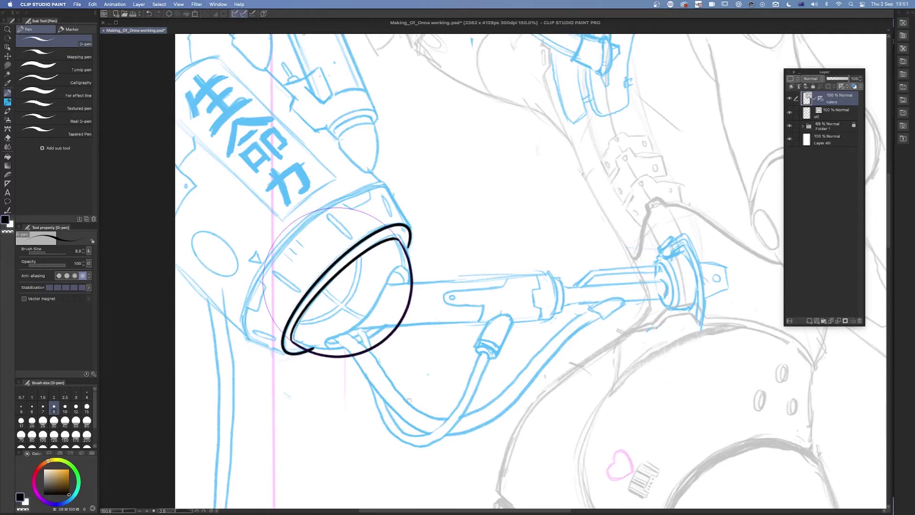
left_click(789, 98)
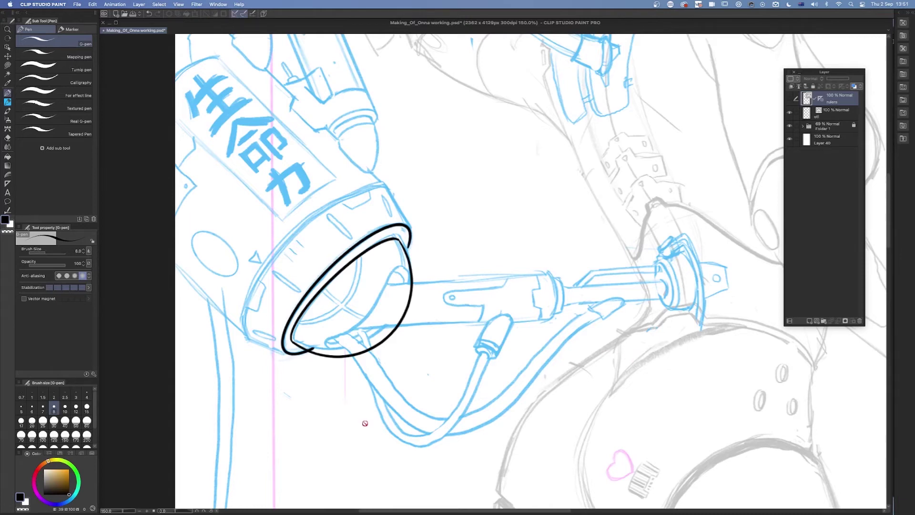
On the vector layer, trim the overlap where the outer rim crosses the dome's arc, using the Hard eraser with Vector eraser on.
scroll(365, 423, "up", 3)
scroll(366, 409, "left", 5)
scroll(366, 409, "up", 2)
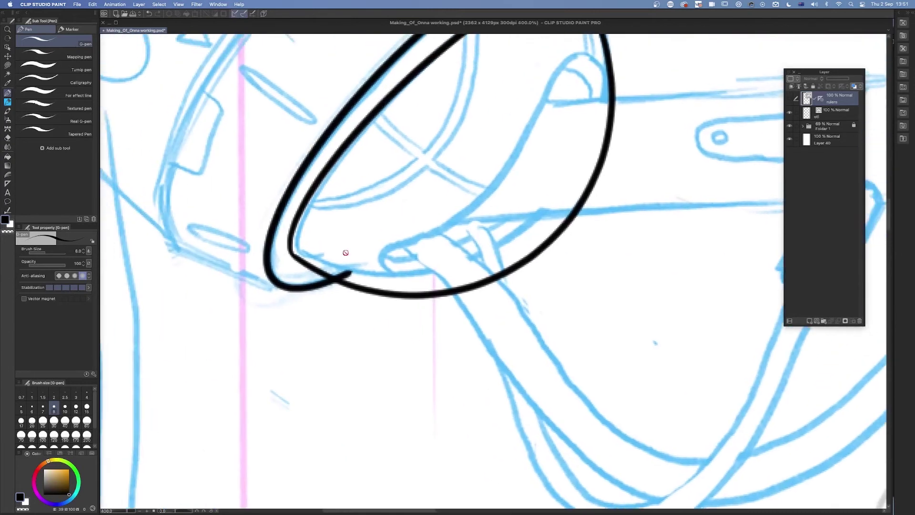
left_click_drag(461, 335, 437, 418)
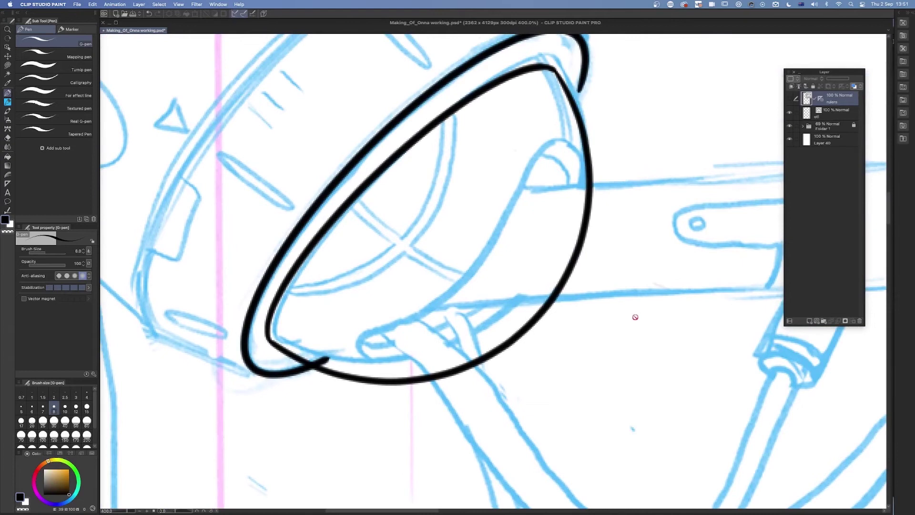
left_click(831, 115)
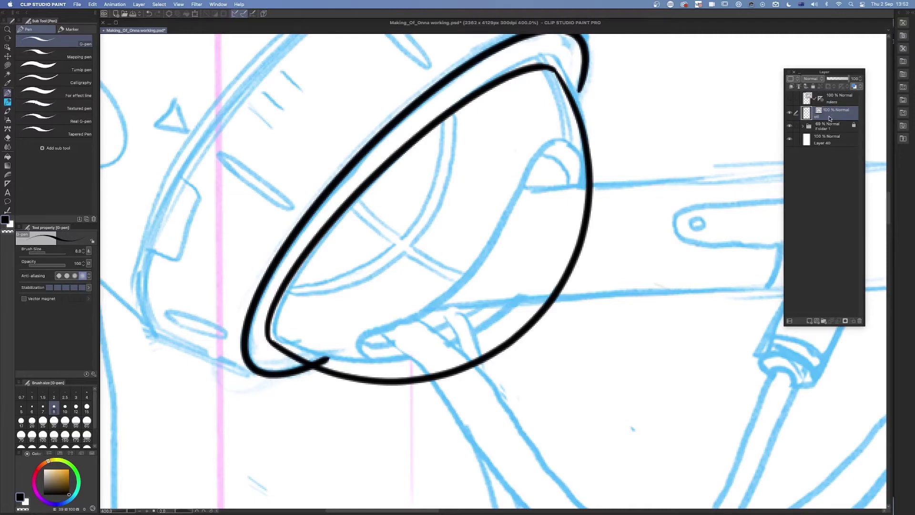
key("e")
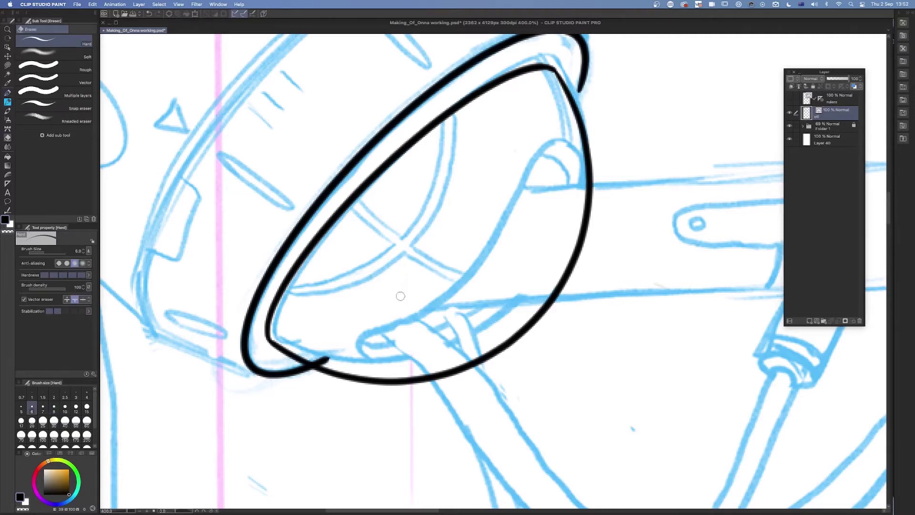
left_click(316, 359)
key("super+z")
left_click(313, 356)
Draw four crossing G-pen test strokes over the mechanical arm, two in each diagonal direction.
mouse_move(643, 332)
left_mouse_down()
mouse_move(313, 353)
mouse_move(324, 358)
left_mouse_up()
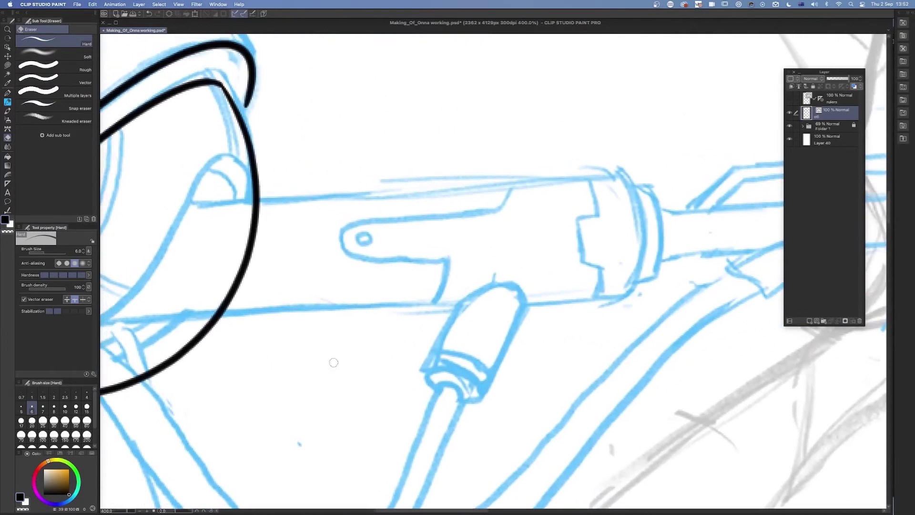
key("p")
left_click_drag(490, 327, 525, 278)
left_click_drag(407, 361, 569, 116)
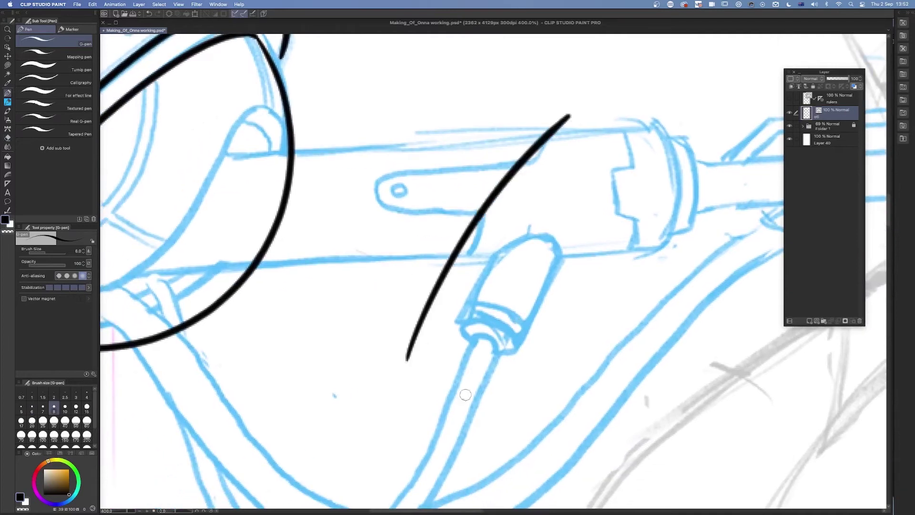
left_click_drag(464, 397, 669, 152)
left_click_drag(407, 146, 594, 396)
mouse_move(458, 105)
left_mouse_down()
mouse_move(596, 286)
mouse_move(676, 349)
left_mouse_up()
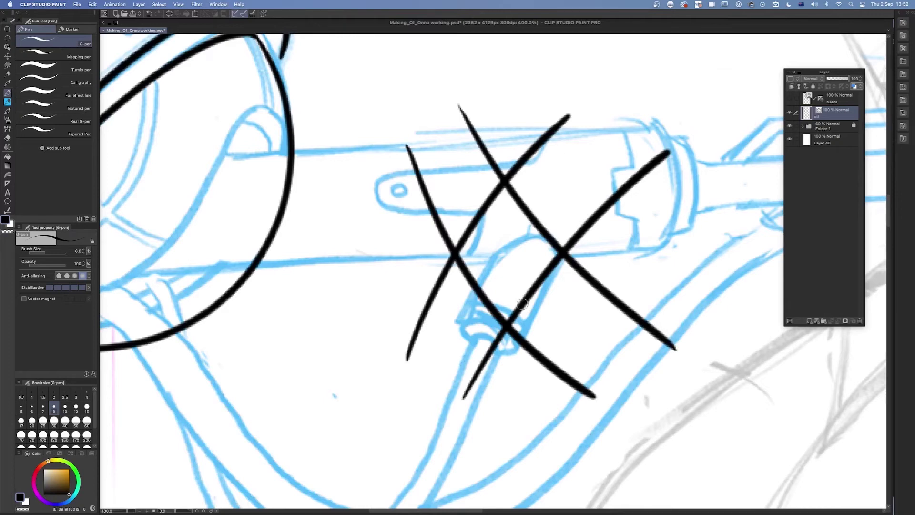
Erase the test strokes segment by segment up to their intersections with the Hard vector eraser, clearing all of them.
key("e")
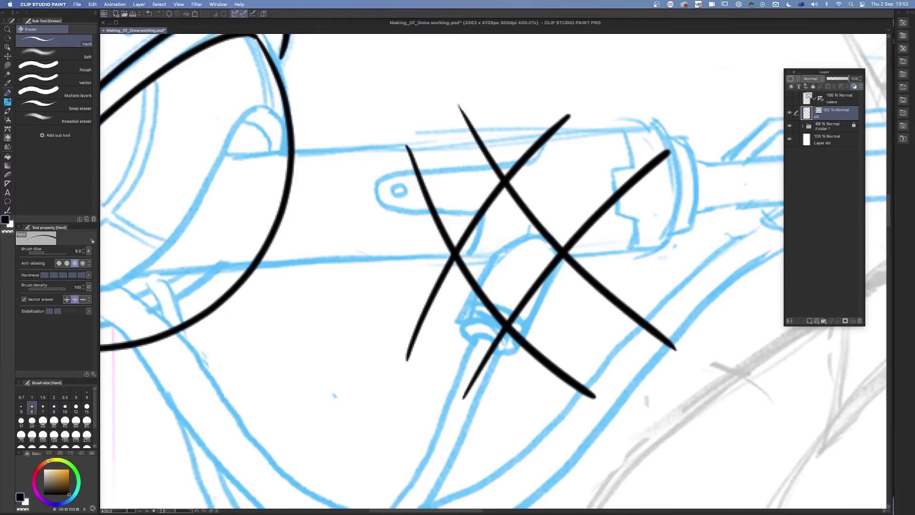
left_click(478, 289)
left_click_drag(512, 238, 557, 187)
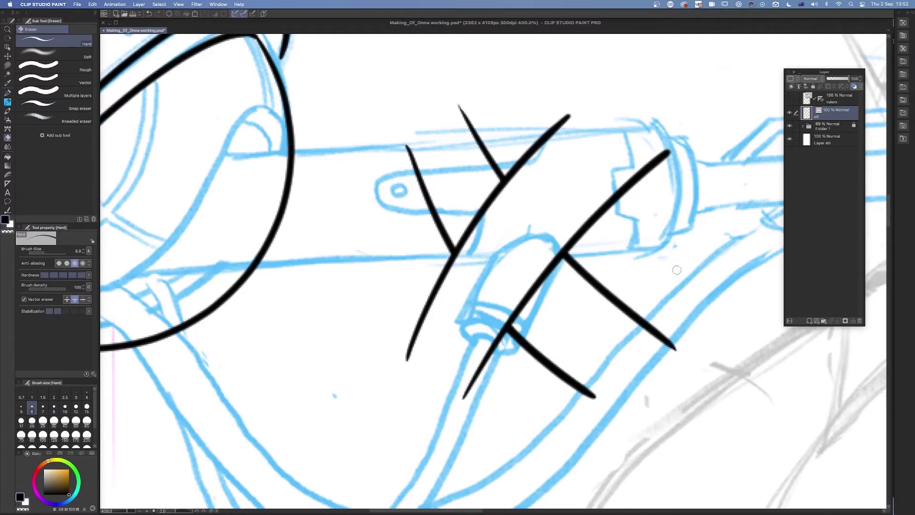
mouse_move(442, 237)
left_mouse_down()
mouse_move(444, 202)
mouse_move(481, 143)
left_mouse_up()
left_click_drag(596, 217, 500, 372)
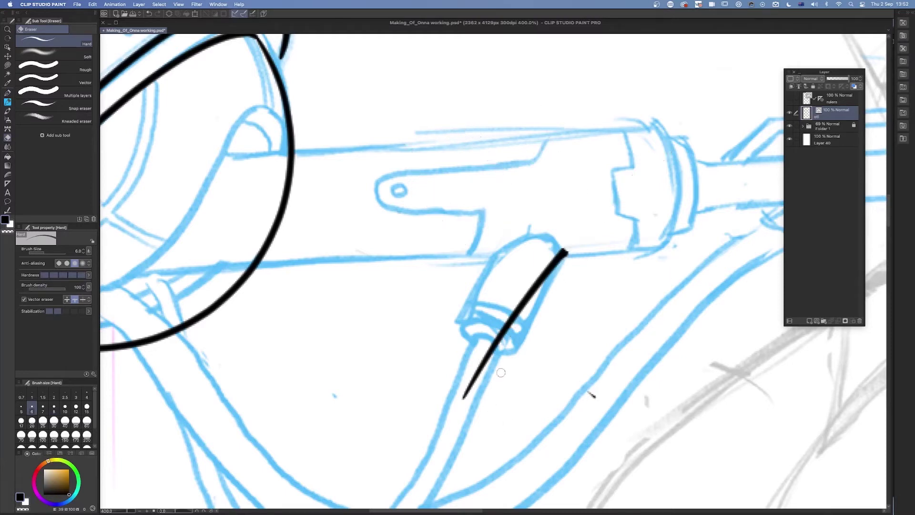
left_click_drag(530, 230, 579, 372)
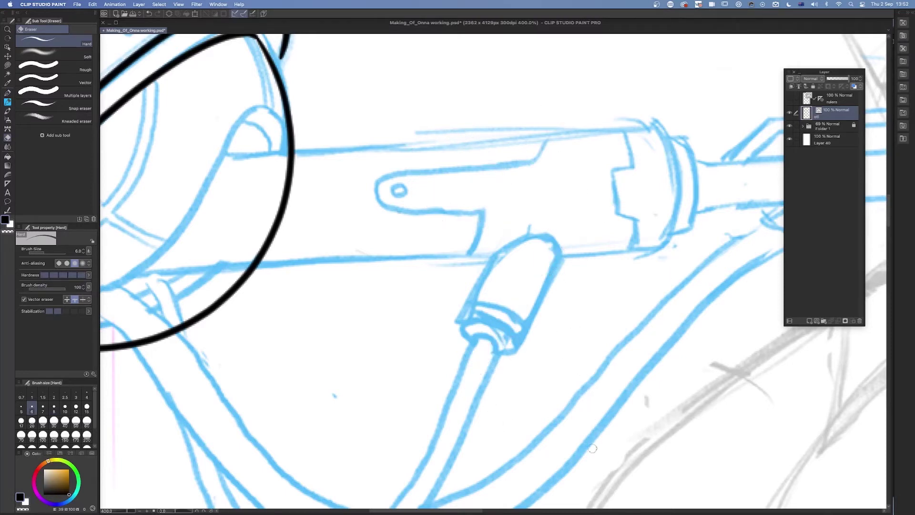
scroll(560, 379, "down", 5)
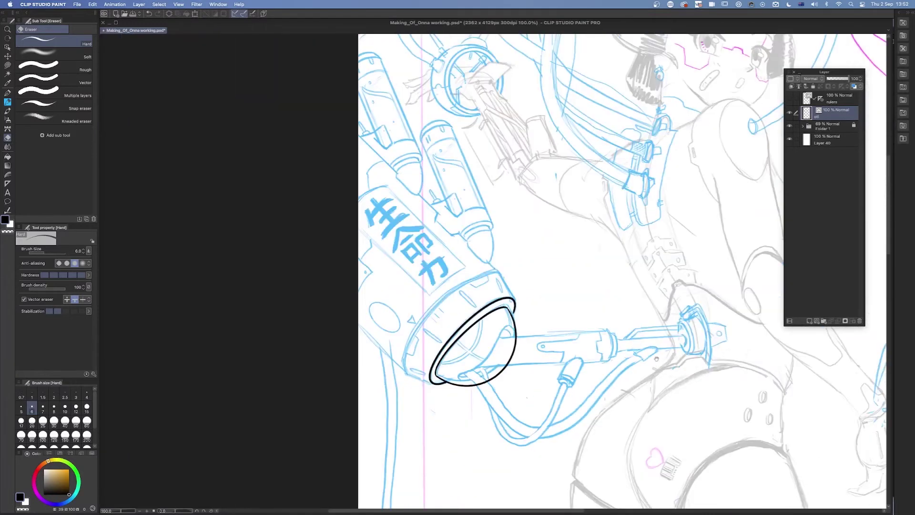
scroll(656, 358, "down", 2)
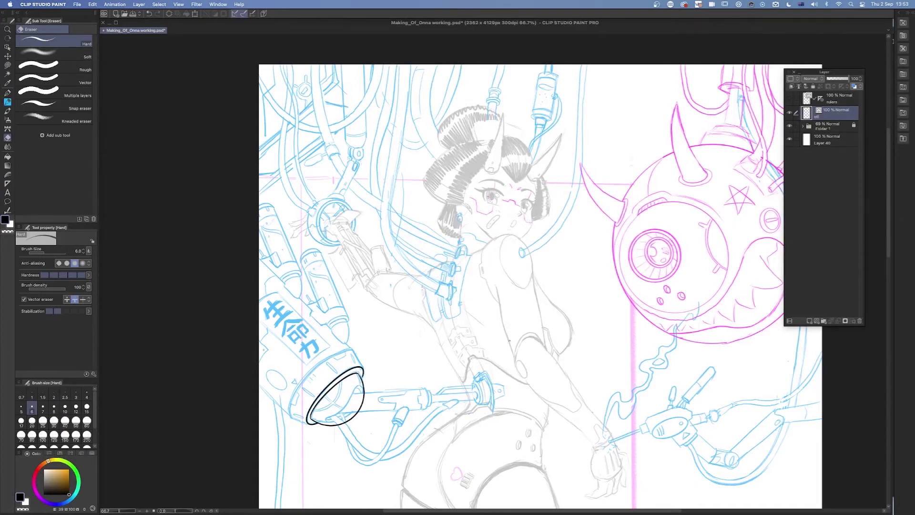
key("b")
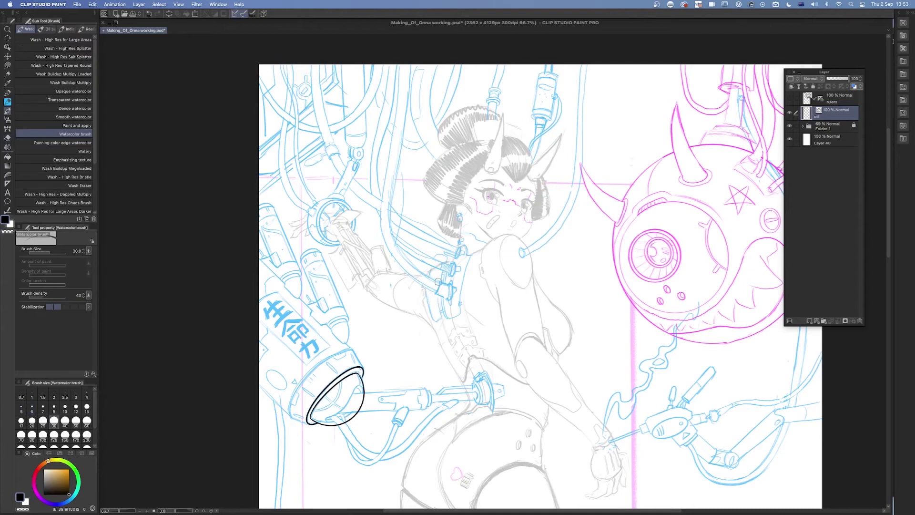
key("p")
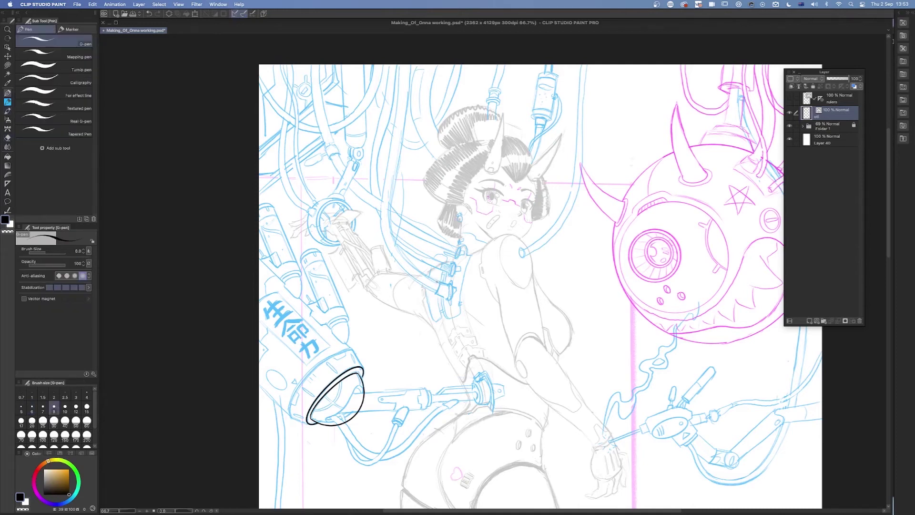
Increase the G-pen size to 12 and try inking the long cable behind the geisha's head freehand, with two cross-section loops.
key("bracketright")
key("bracketright")
mouse_move(439, 284)
left_mouse_down()
mouse_move(401, 249)
mouse_move(391, 220)
mouse_move(411, 86)
mouse_move(402, 39)
left_mouse_up()
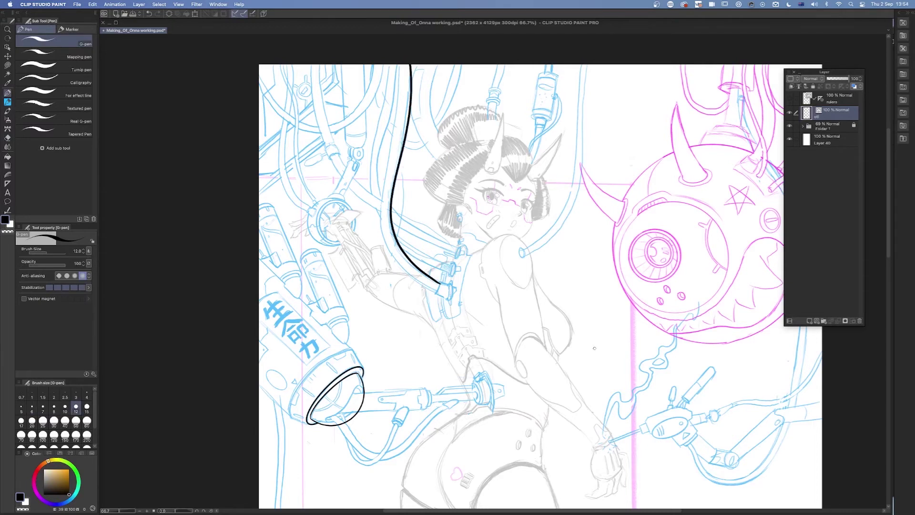
mouse_move(398, 61)
left_mouse_down()
mouse_move(402, 101)
mouse_move(382, 235)
mouse_move(419, 288)
mouse_move(443, 298)
left_mouse_up()
left_click_drag(421, 255, 424, 261)
left_click_drag(411, 120, 385, 114)
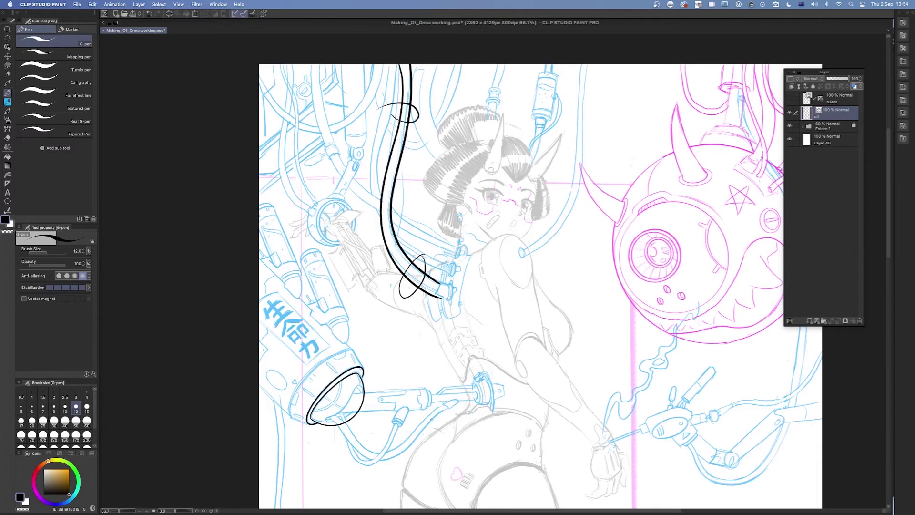
key("super+z")
key("super+z")
key("super+z")
key("super+z")
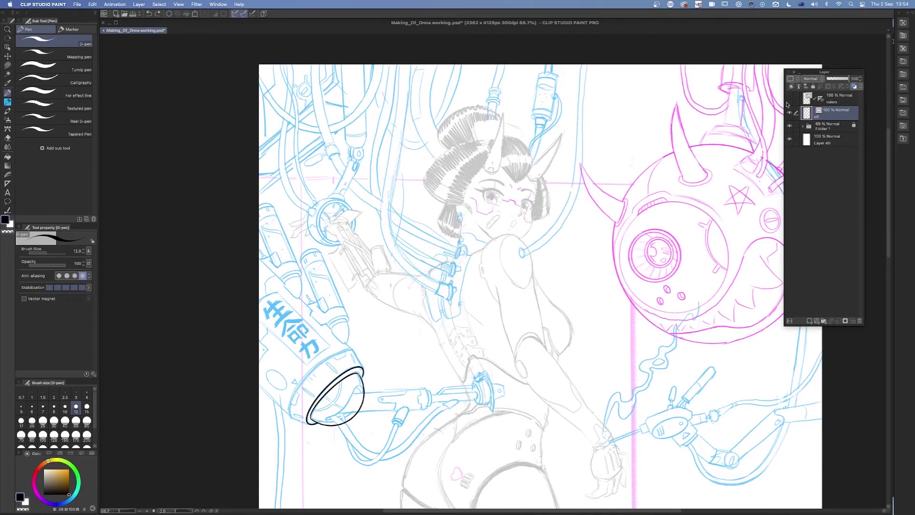
On the rulers layer, create a Parallel curve special ruler from above the canvas down along the long cable to the geisha's shoulder.
left_click(833, 99)
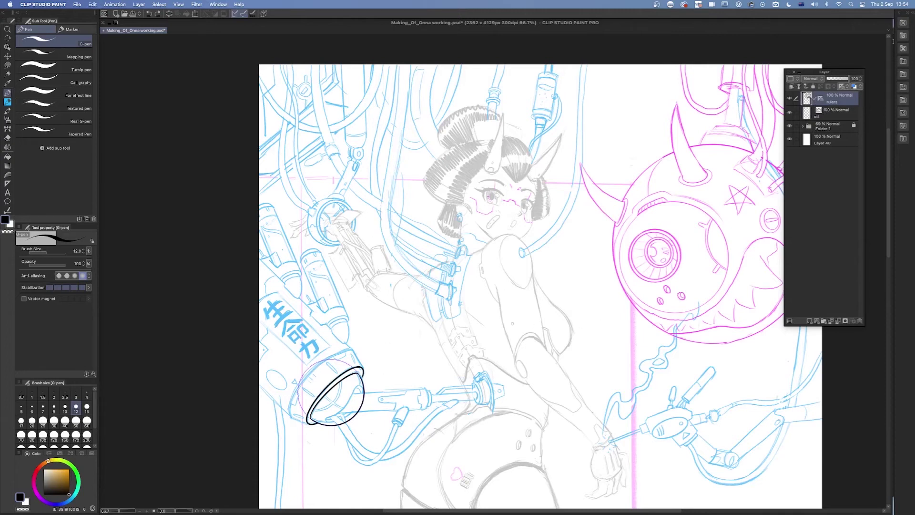
key("u")
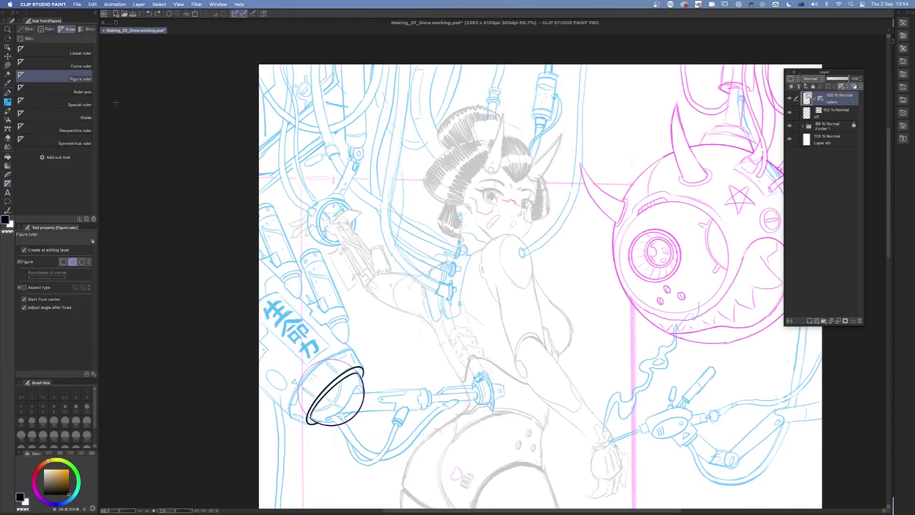
left_click(85, 104)
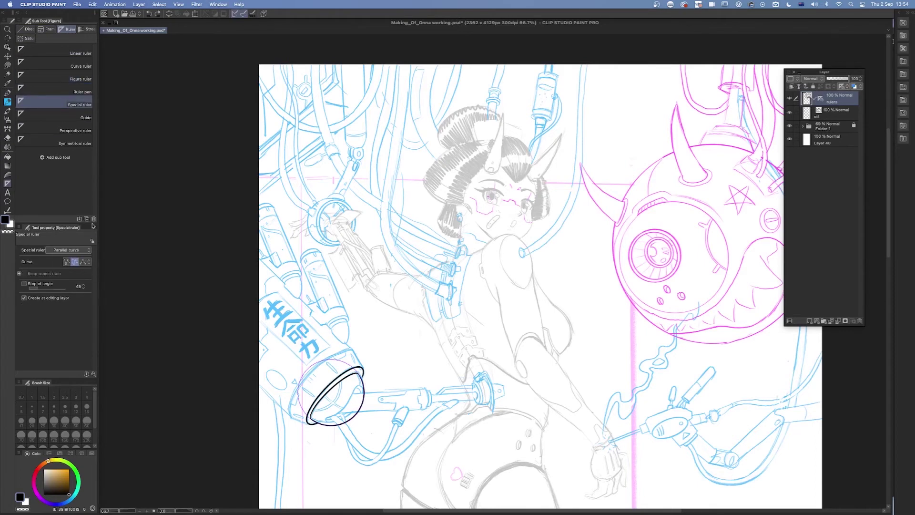
left_click(79, 253)
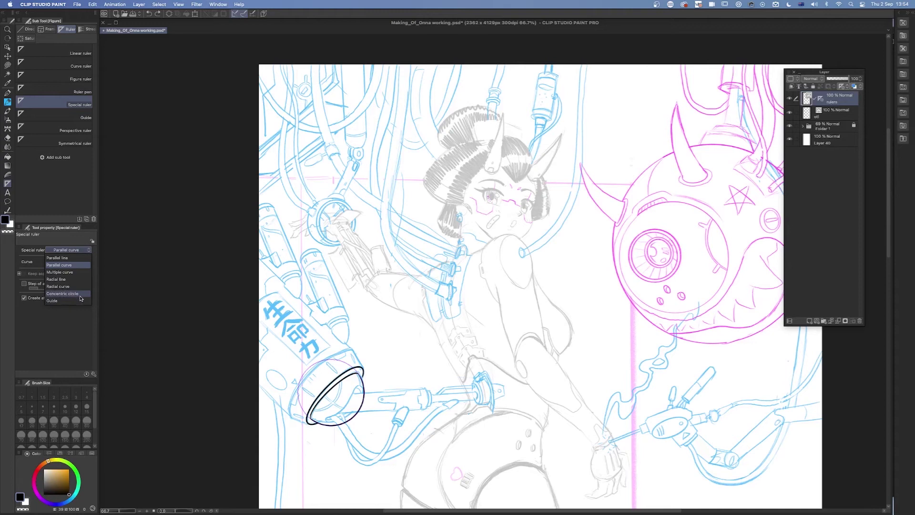
left_click(71, 265)
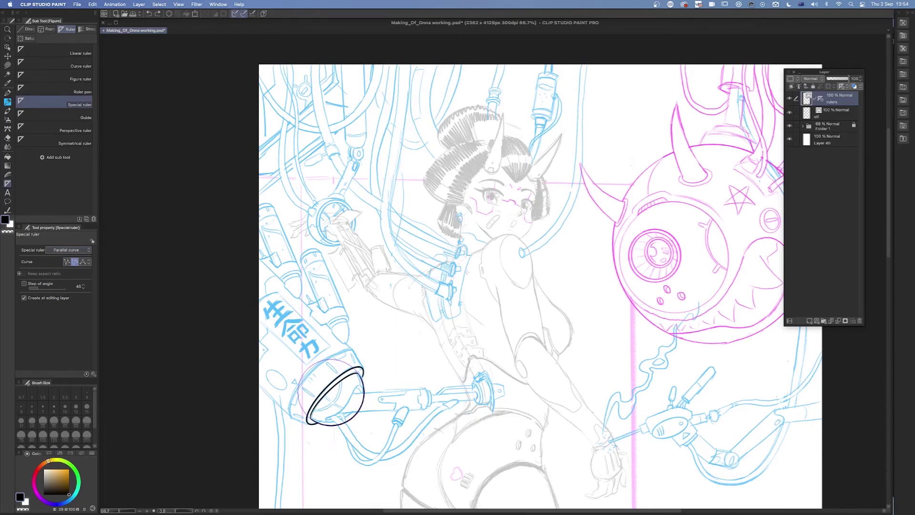
left_click(405, 59)
left_click(398, 257)
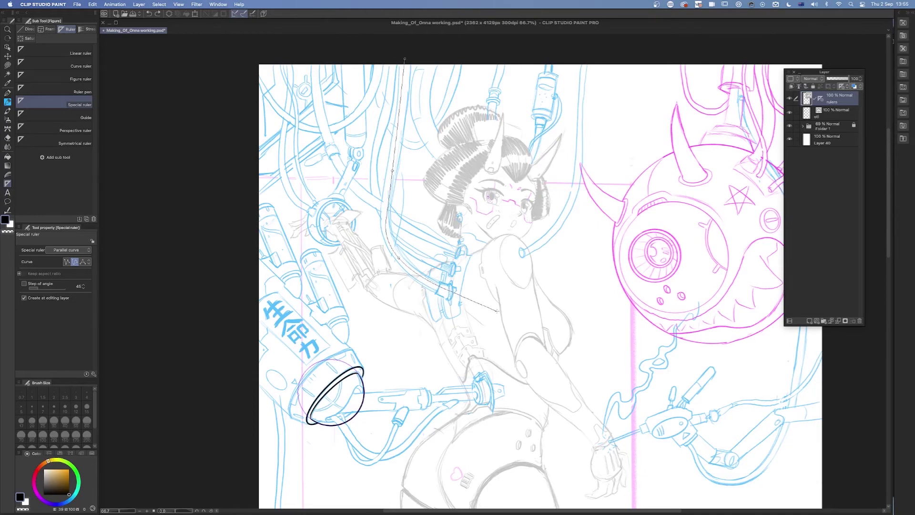
double_click(498, 311)
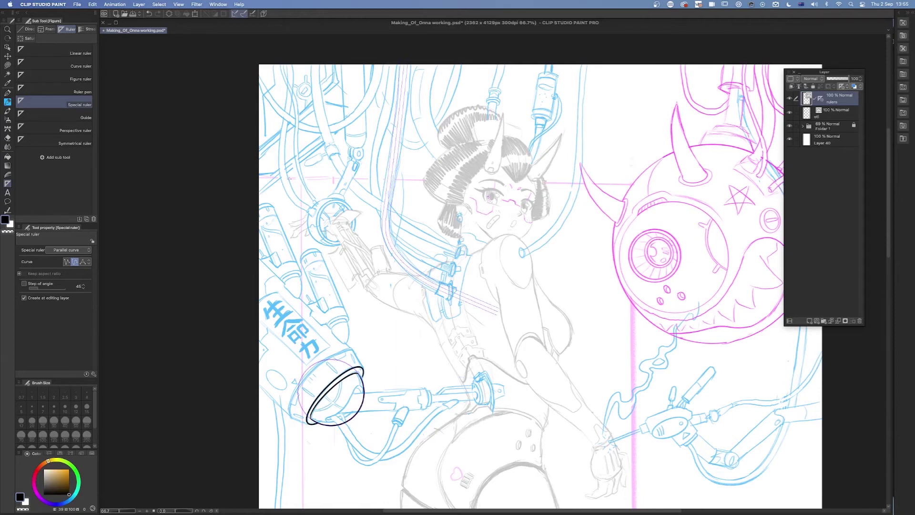
Adjust the parallel curve ruler's control points with the Object tool so the curve follows the sketched cable.
left_click(7, 47)
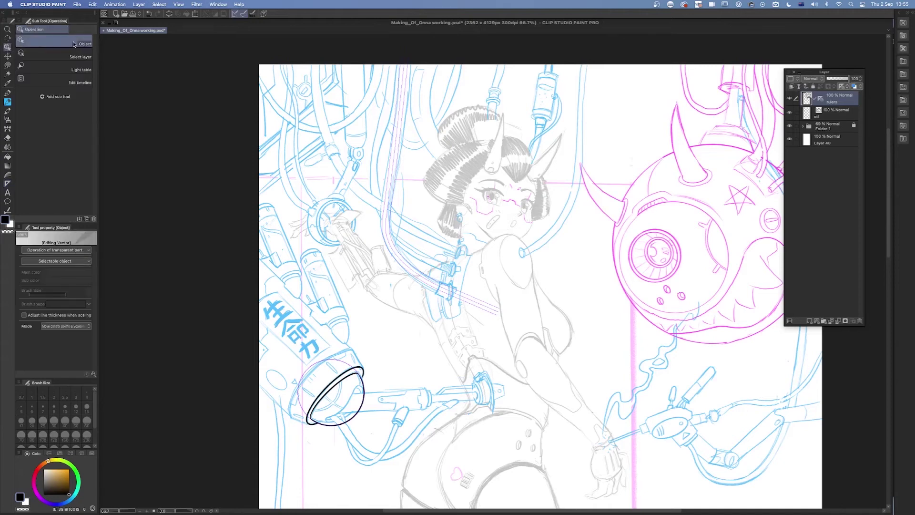
left_click(400, 111)
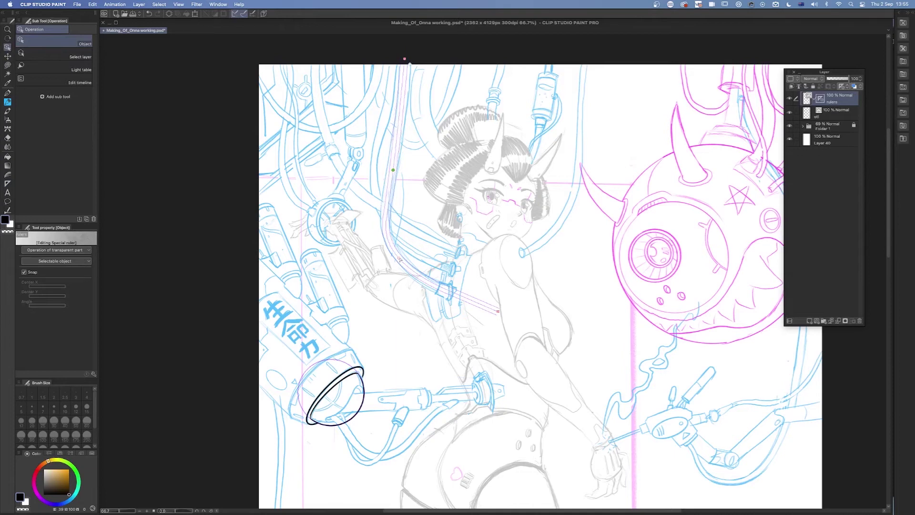
left_click_drag(396, 250, 398, 257)
left_click(393, 156)
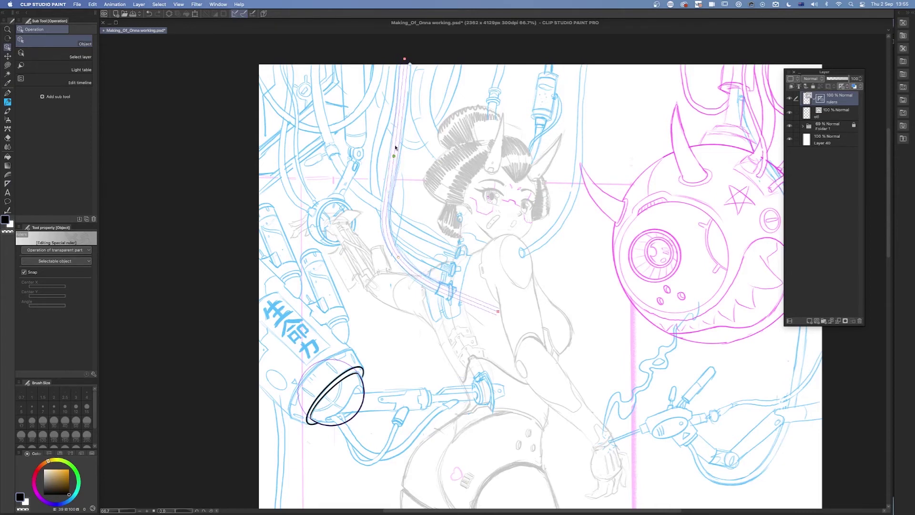
left_click_drag(404, 58, 403, 58)
left_click_drag(399, 159, 399, 140)
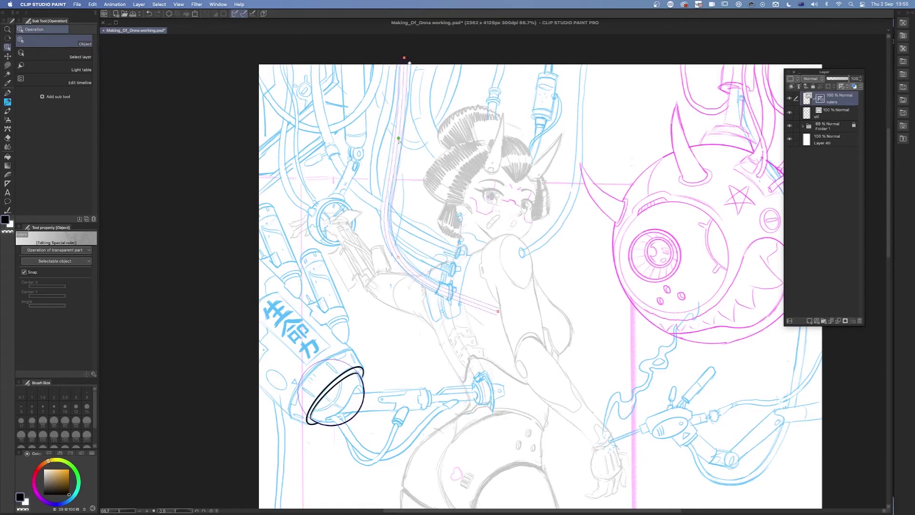
left_click_drag(399, 257, 395, 249)
left_click_drag(498, 311, 501, 300)
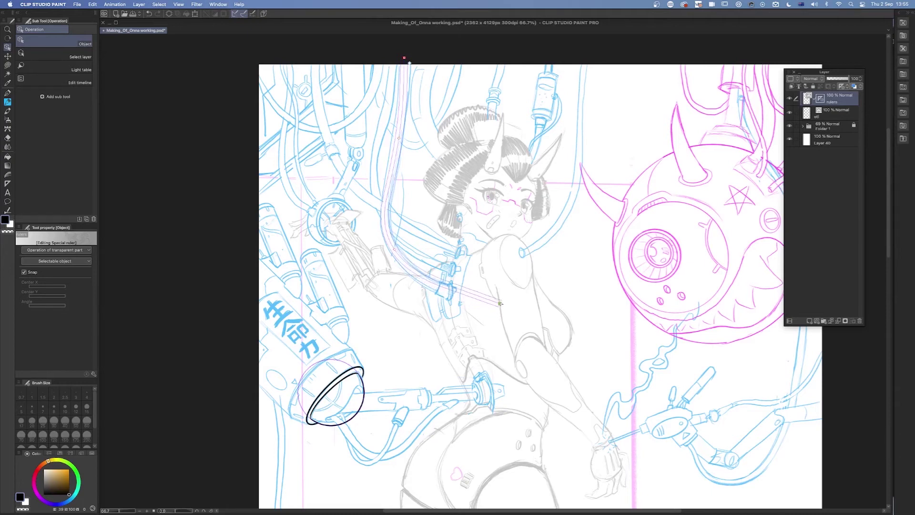
left_click_drag(501, 300, 497, 310)
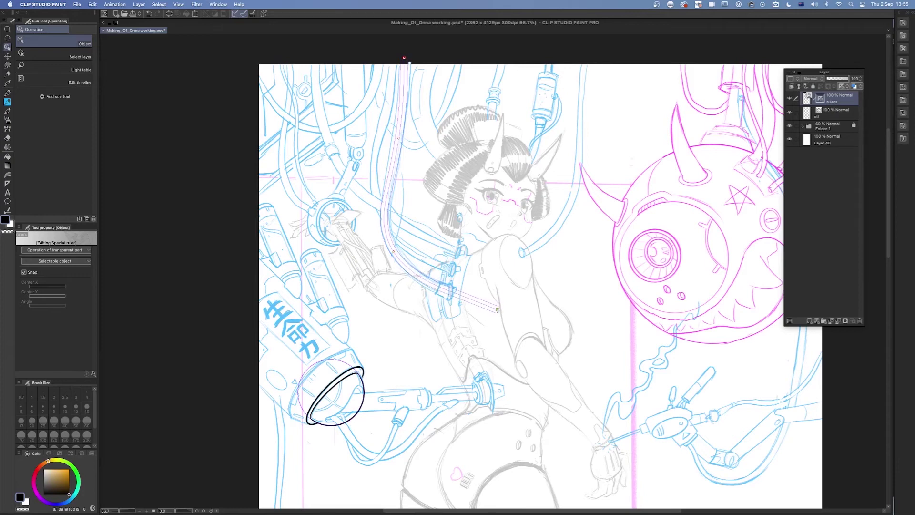
left_click(405, 58)
left_click(398, 136)
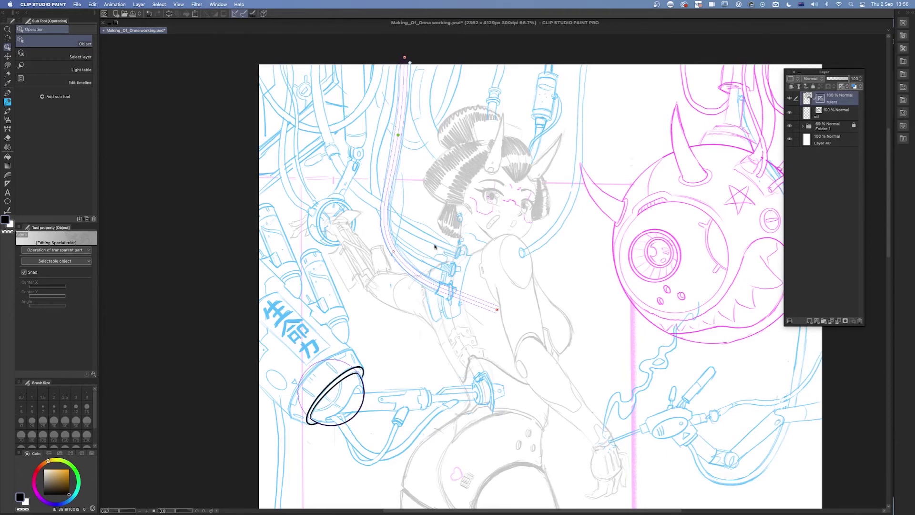
Ink both edges of the long cable with the G-pen along the parallel curve ruler, from the connector on her back to the canvas edge.
key("p")
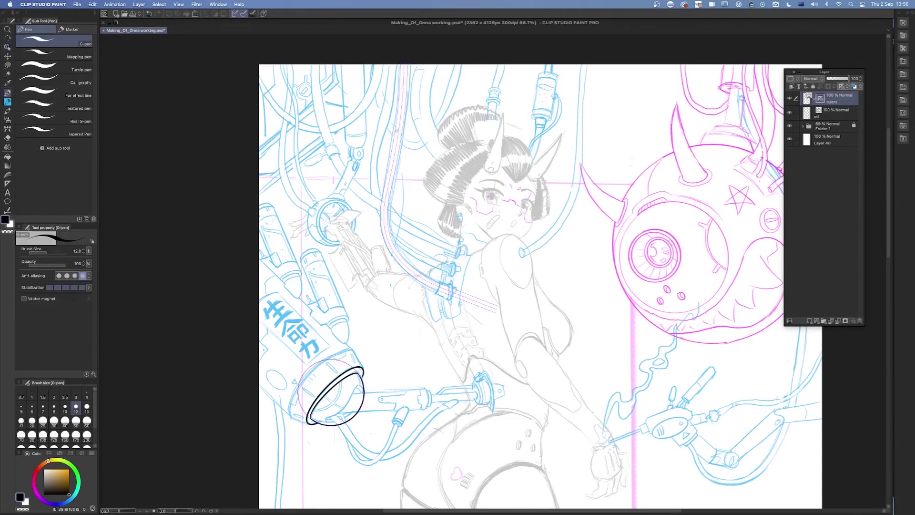
scroll(425, 135, "up", 3)
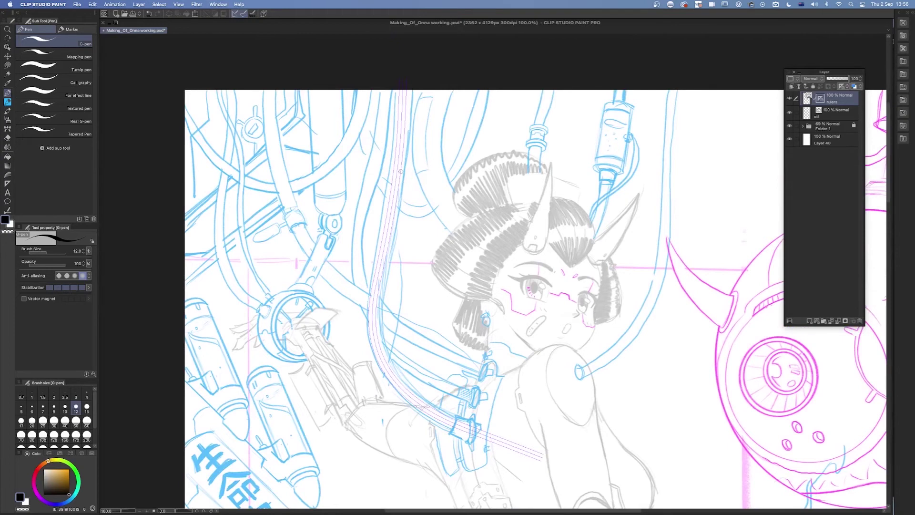
mouse_move(406, 93)
left_mouse_down()
mouse_move(403, 192)
mouse_move(378, 331)
mouse_move(393, 374)
mouse_move(453, 420)
left_mouse_up()
key("ctrl+z")
mouse_move(424, 90)
left_mouse_down()
mouse_move(424, 182)
mouse_move(394, 321)
mouse_move(410, 375)
mouse_move(426, 394)
mouse_move(467, 418)
left_mouse_up()
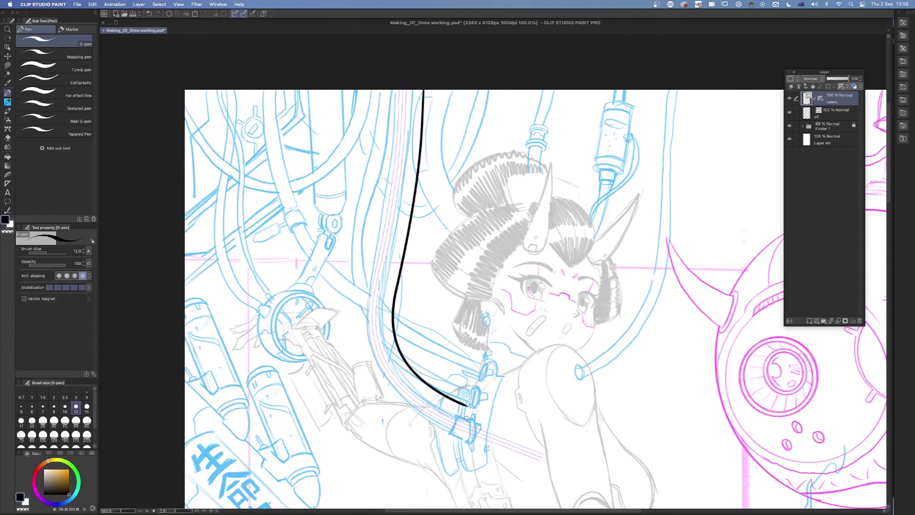
key("ctrl+z")
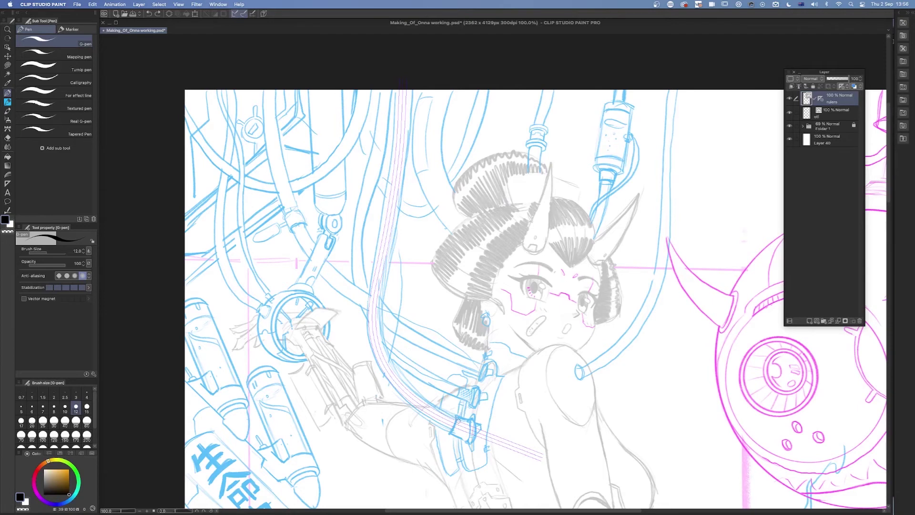
mouse_move(455, 418)
left_mouse_down()
mouse_move(388, 359)
mouse_move(382, 328)
mouse_move(405, 71)
left_mouse_up()
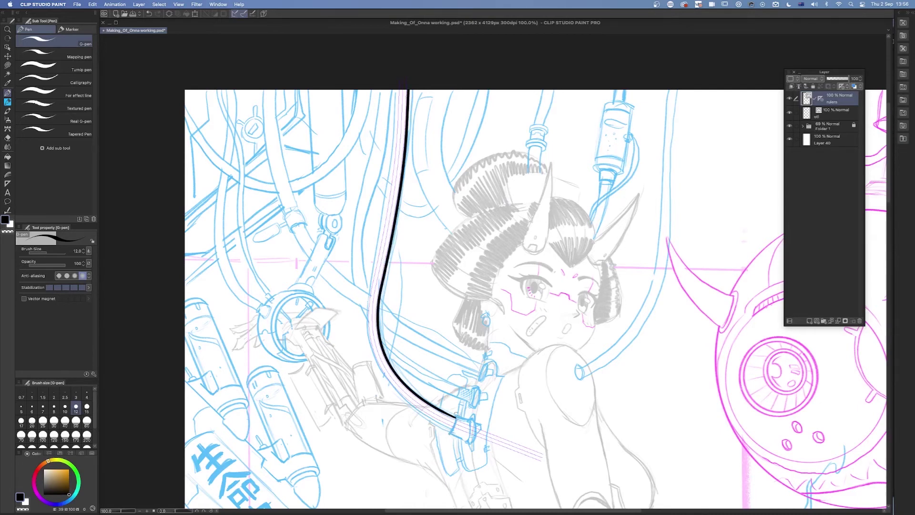
mouse_move(448, 432)
left_mouse_down()
mouse_move(409, 407)
mouse_move(369, 357)
mouse_move(365, 274)
mouse_move(387, 138)
mouse_move(387, 47)
left_mouse_up()
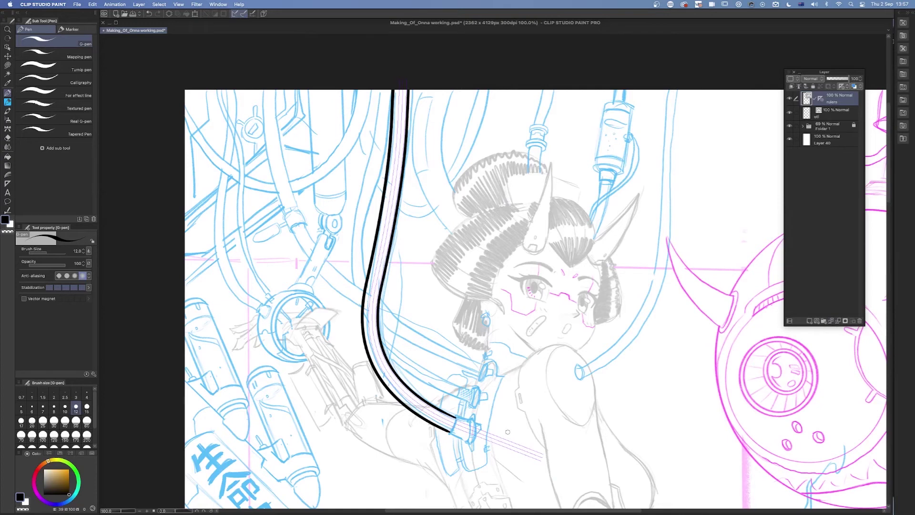
Reposition the parallel curve ruler's control points onto the neighbouring cable that ends at the next connector up.
left_click(7, 47)
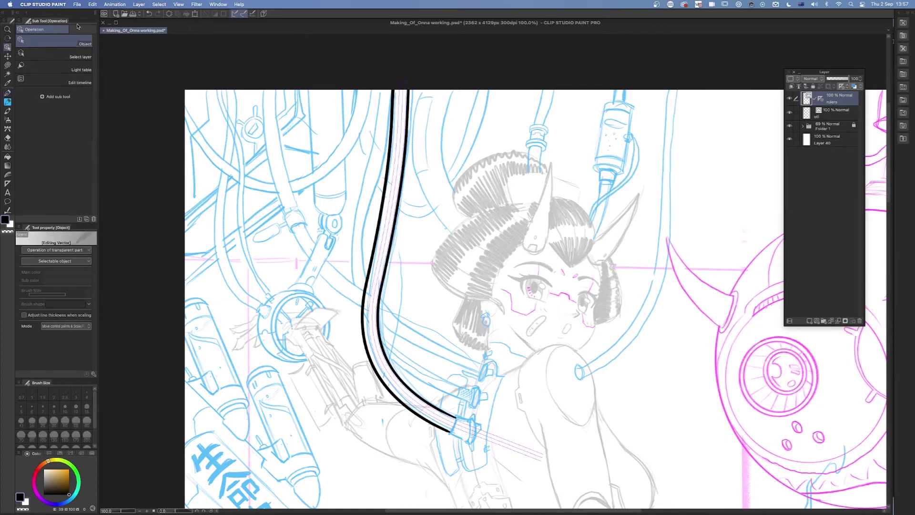
left_click(400, 149)
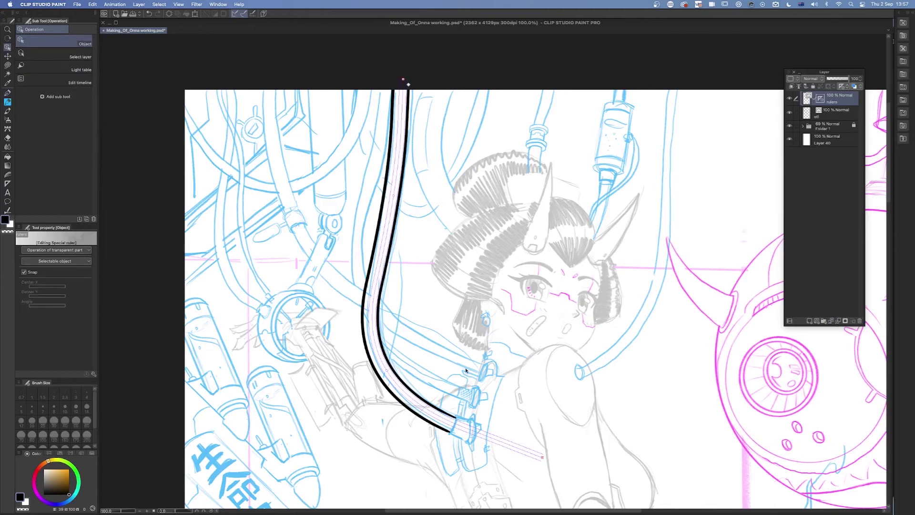
left_click_drag(542, 457, 493, 400)
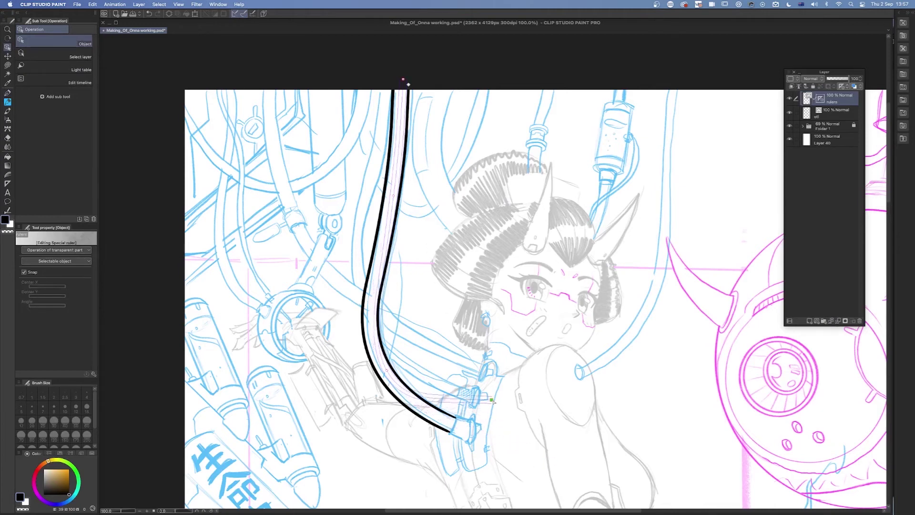
left_click_drag(389, 370, 378, 311)
left_click_drag(394, 197, 366, 184)
left_click_drag(402, 81, 384, 63)
Fine-tune the ruler's control points and lower end to match the second cable's bend and its run into the connector.
left_click_drag(367, 184, 376, 165)
left_click_drag(374, 327, 365, 305)
left_click_drag(376, 166, 374, 164)
left_click_drag(383, 61, 380, 58)
left_click_drag(493, 401, 491, 410)
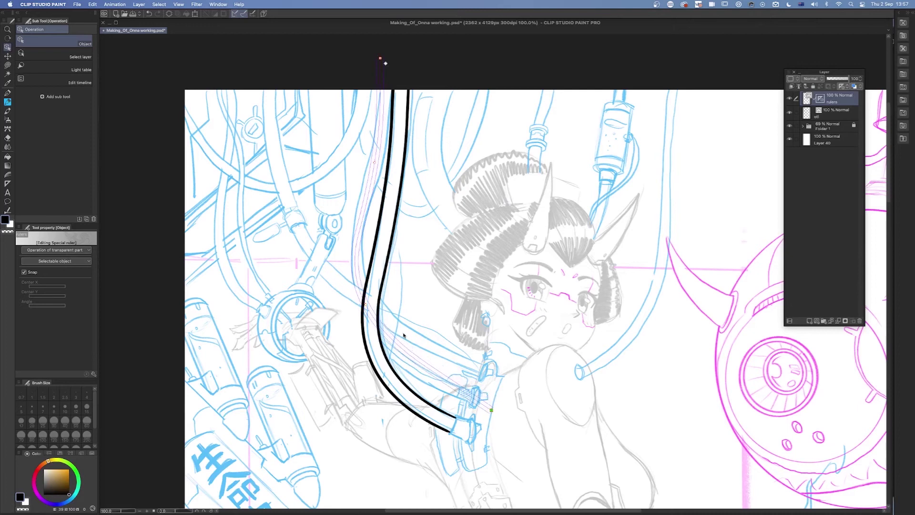
left_click_drag(365, 306, 368, 318)
left_click_drag(491, 410, 497, 392)
left_click_drag(368, 319, 365, 329)
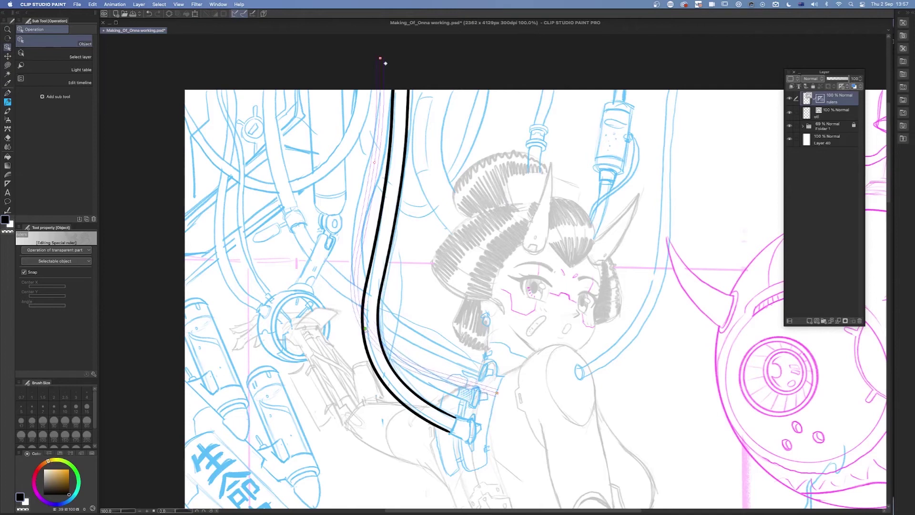
left_click_drag(497, 392, 491, 405)
left_click_drag(365, 328, 365, 323)
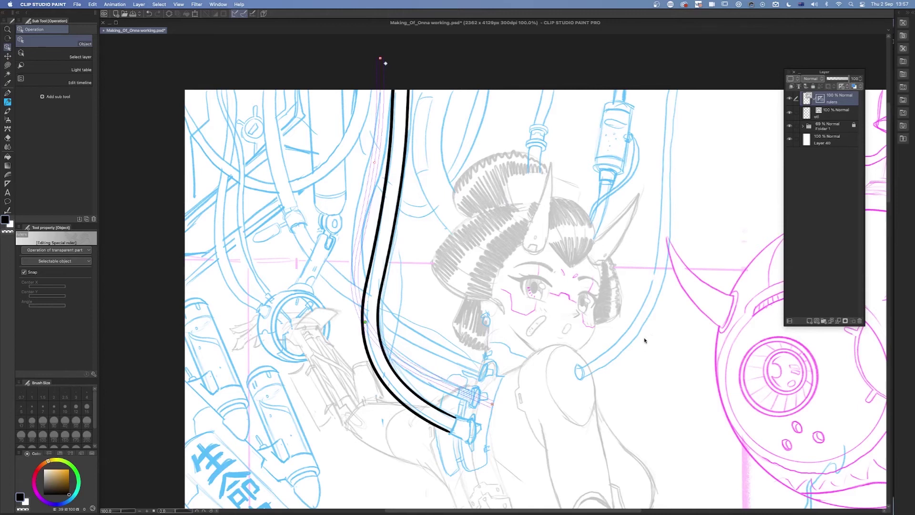
Ink both edges of the second cable with the G-pen along the ruler, and transfer the cable lines to the vector layer.
key("p")
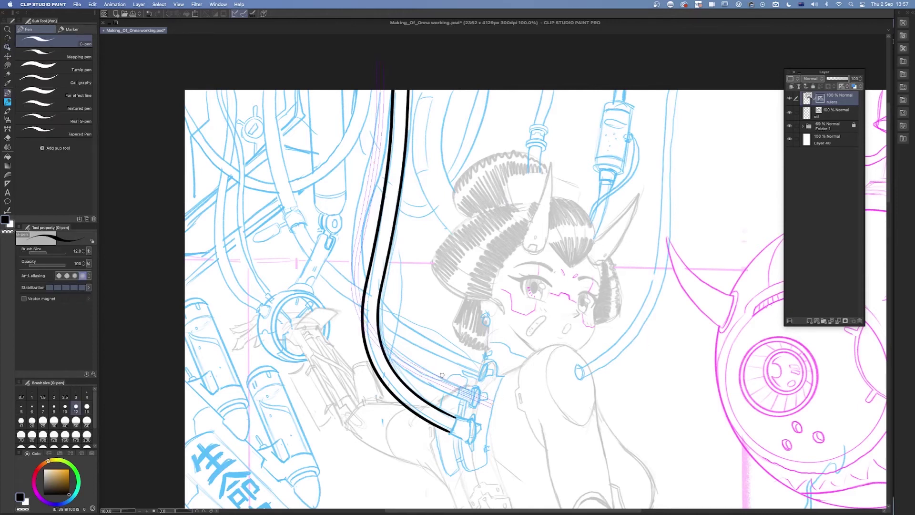
mouse_move(458, 387)
left_mouse_down()
mouse_move(412, 366)
mouse_move(363, 312)
mouse_move(356, 281)
mouse_move(380, 90)
left_mouse_up()
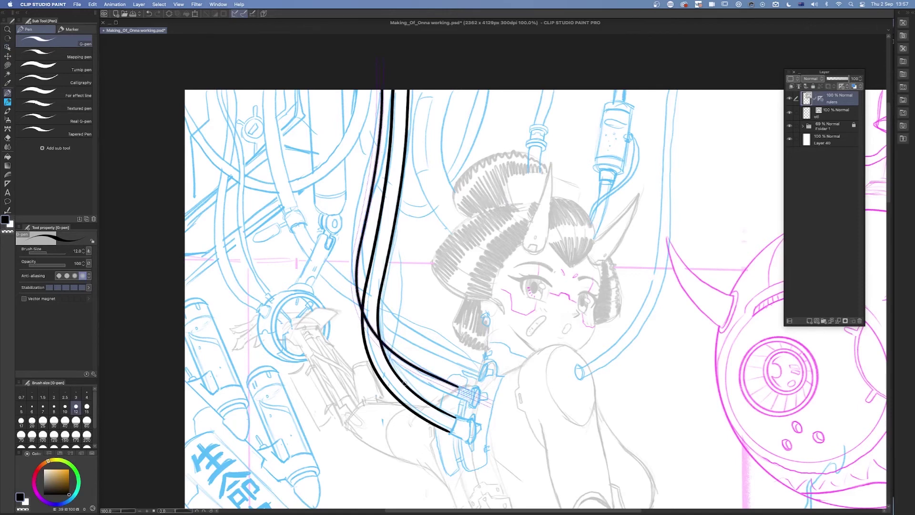
mouse_move(458, 392)
left_mouse_down()
mouse_move(386, 355)
mouse_move(351, 307)
mouse_move(346, 277)
mouse_move(373, 119)
mouse_move(358, 57)
left_mouse_up()
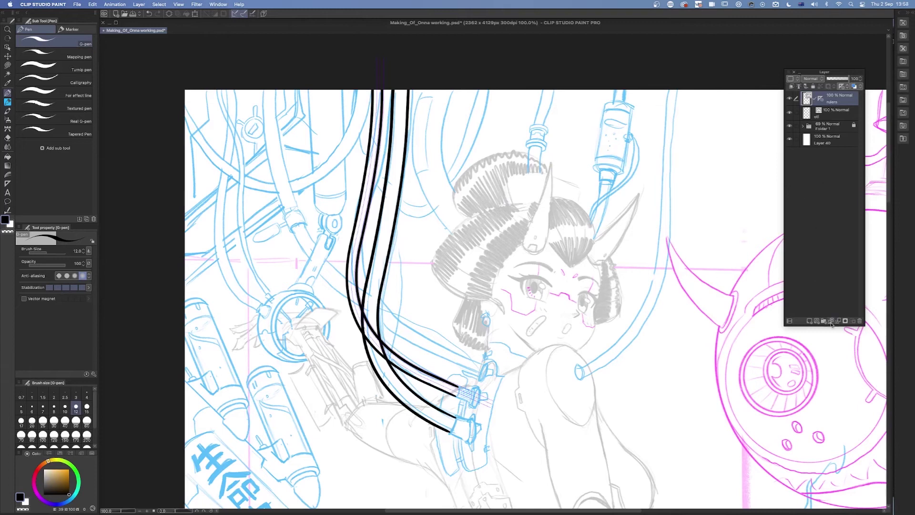
On the vector layer, erase the second cable's line segments where they cross inside the first cable, using the Hard vector eraser.
left_click(834, 115)
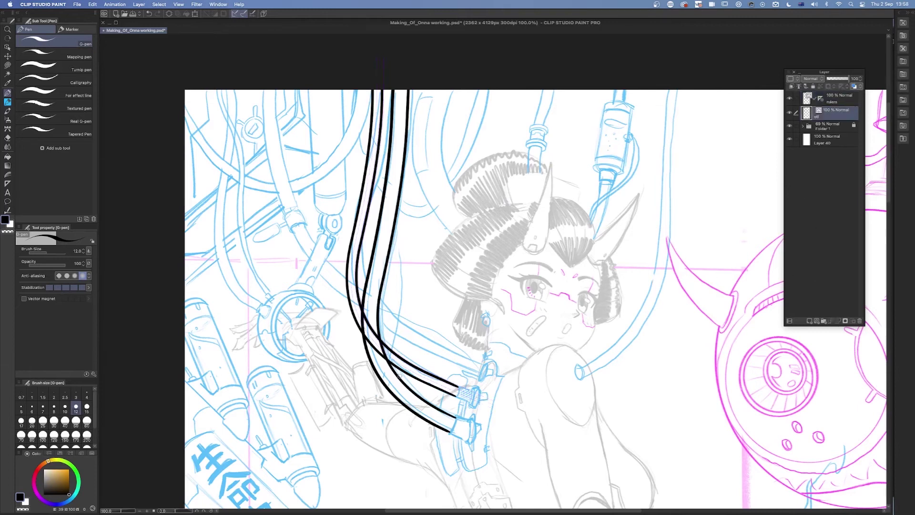
key("e")
left_click(370, 328)
left_click(377, 348)
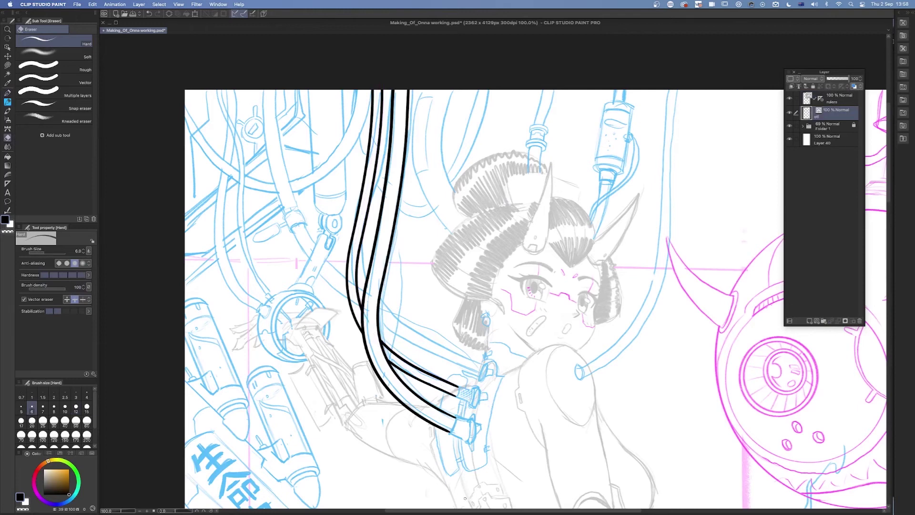
scroll(409, 413, "up", 10)
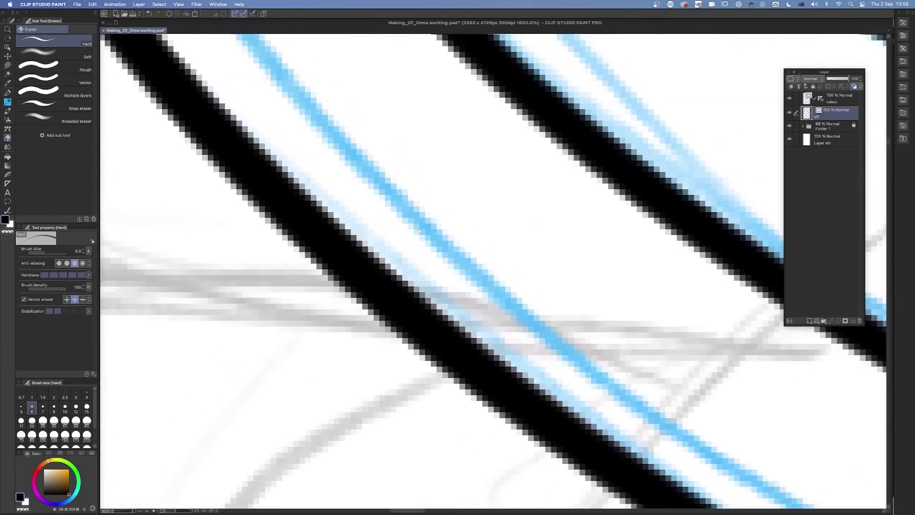
Examine the trimmed cable lines up close at the crossings, across the whole drawing, and at their connector ends.
left_click_drag(419, 231, 333, 152)
scroll(409, 294, "down", 3)
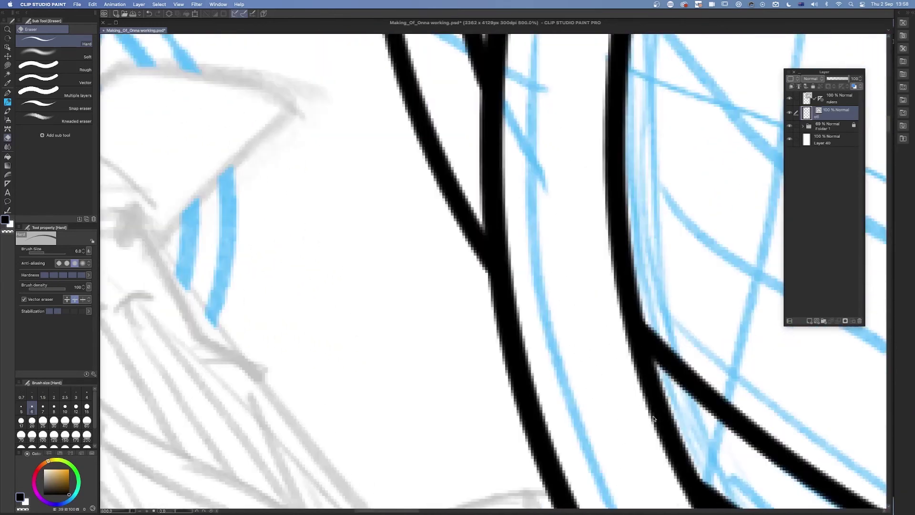
scroll(653, 418, "down", 3)
left_click_drag(648, 381, 506, 364)
scroll(556, 352, "down", 6)
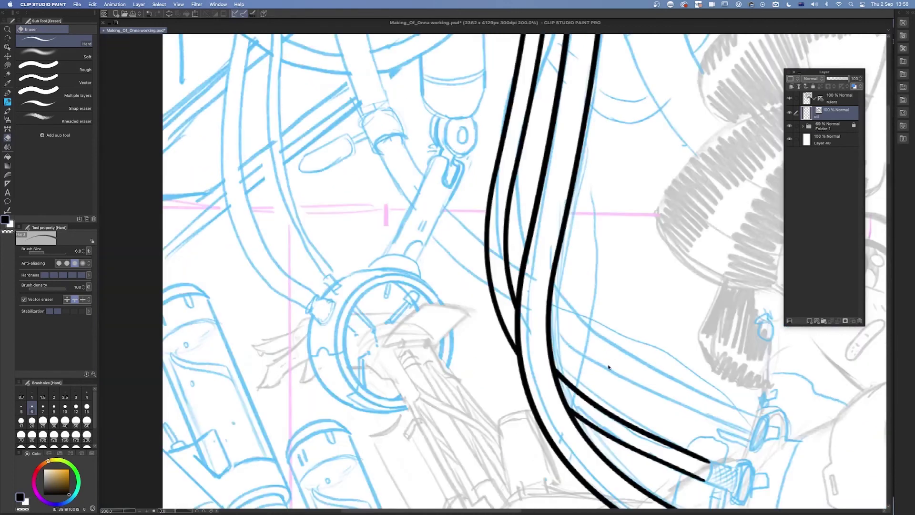
left_click_drag(567, 291, 481, 236)
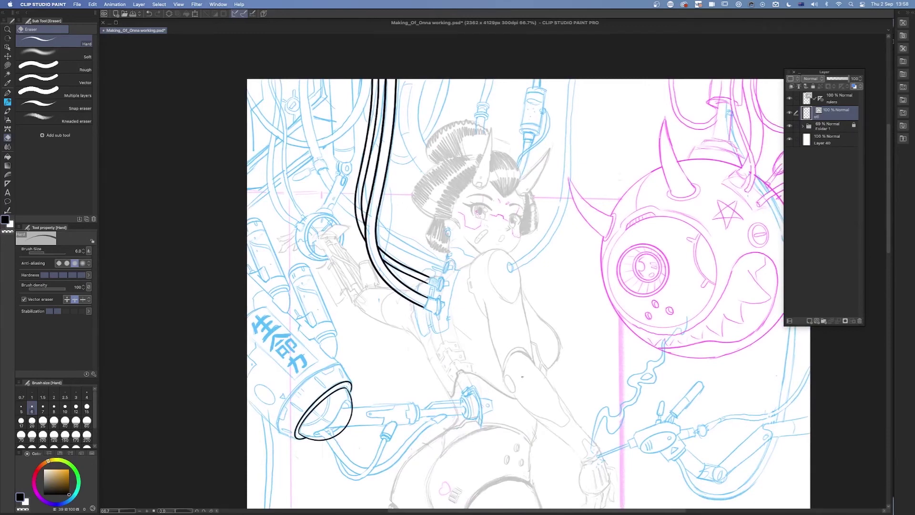
scroll(524, 378, "up", 5)
scroll(511, 292, "down", 1)
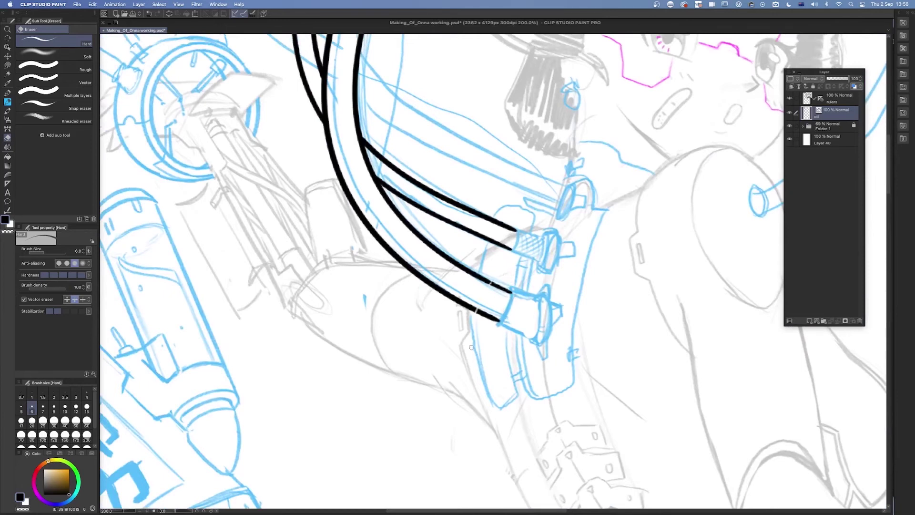
Close off the open ends of both cables at their connectors with short G-pen strokes on the vector layer.
left_click_drag(514, 264, 473, 356)
key("super+z")
key("p")
key("p")
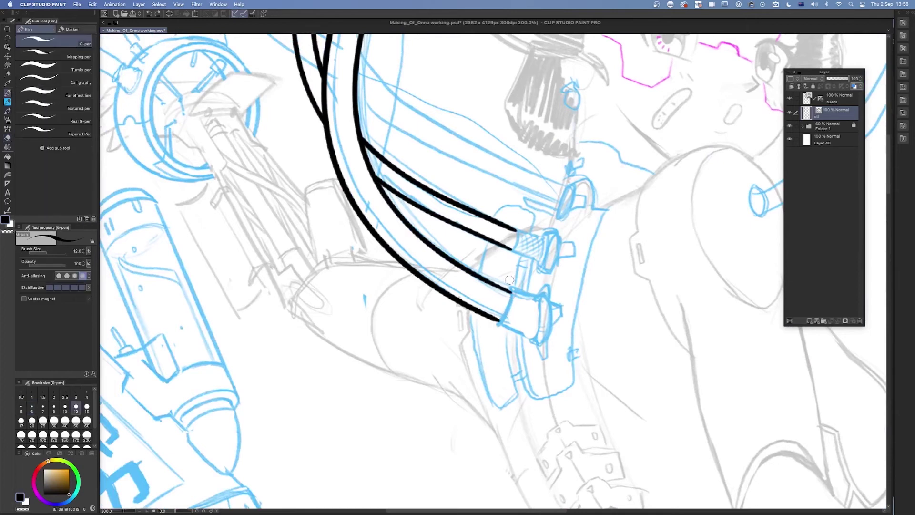
left_click_drag(509, 279, 495, 343)
key("super+z")
left_click_drag(512, 292, 499, 321)
left_click_drag(515, 231, 511, 248)
scroll(487, 276, "down", 5)
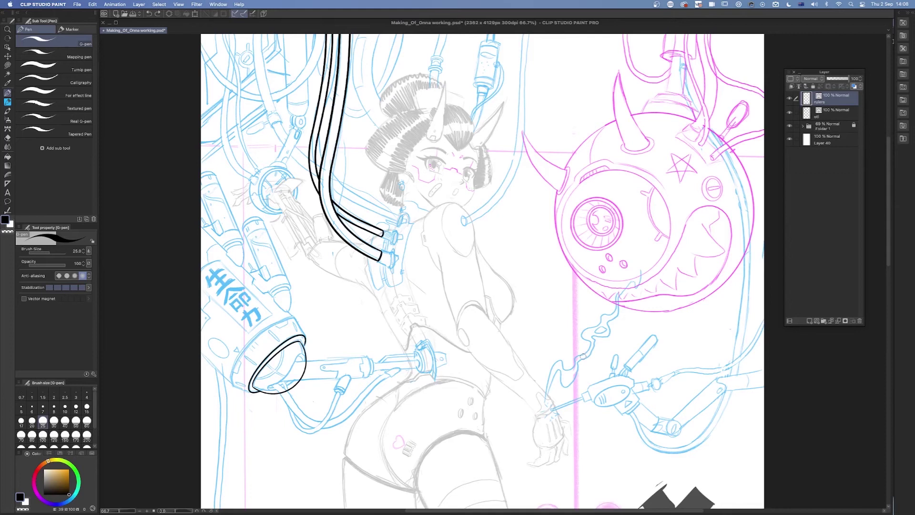
Try a straight linear ruler running diagonally between the geisha and the demon head with a G-pen stroke, and undo both.
key("u")
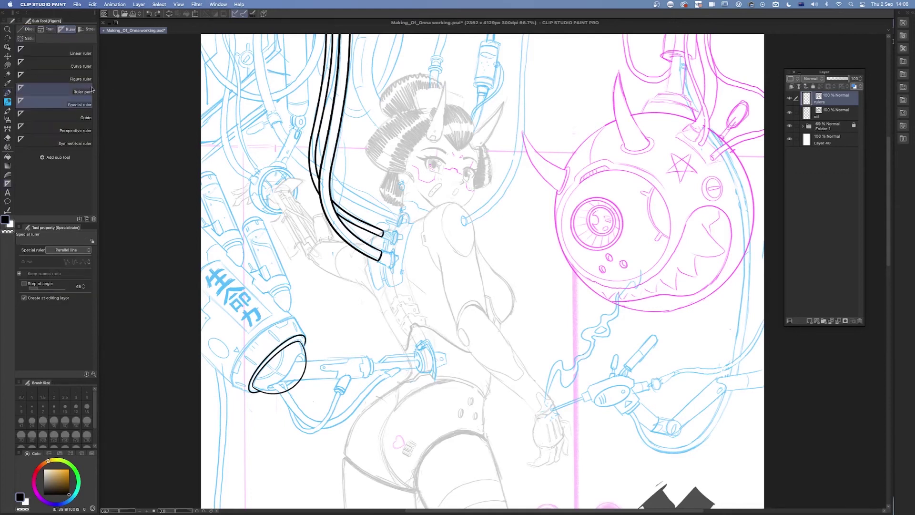
left_click(80, 53)
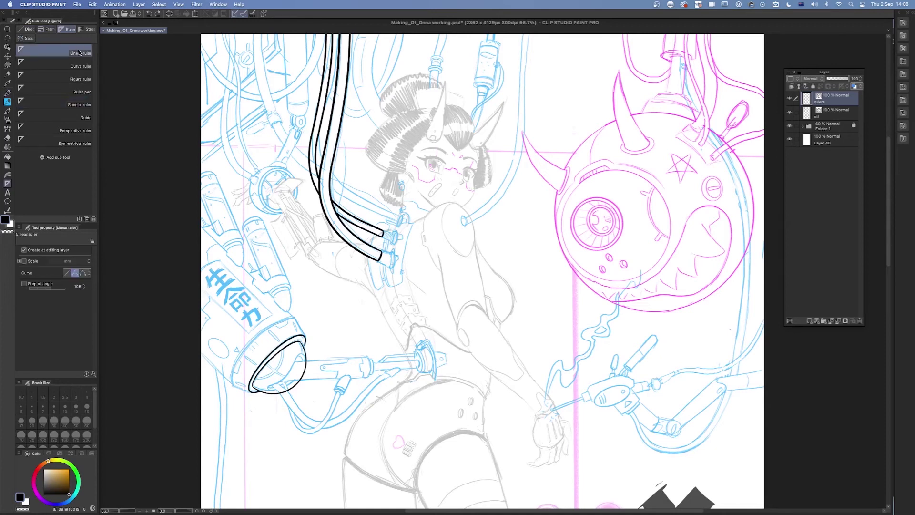
left_click(69, 273)
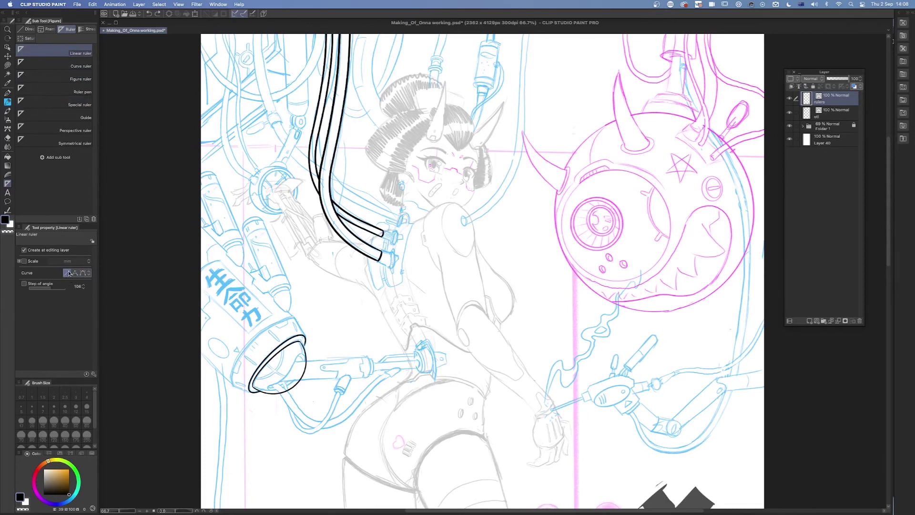
left_click_drag(583, 62, 458, 380)
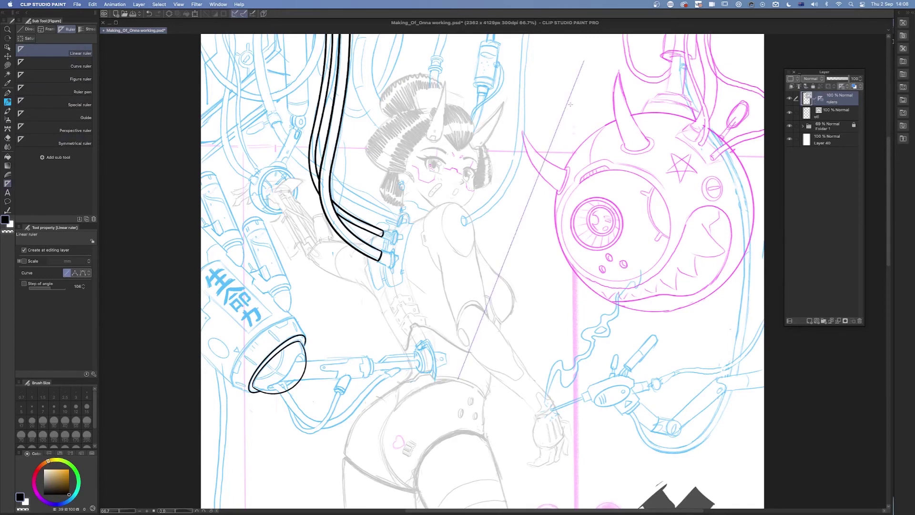
key("p")
left_click_drag(584, 63, 491, 293)
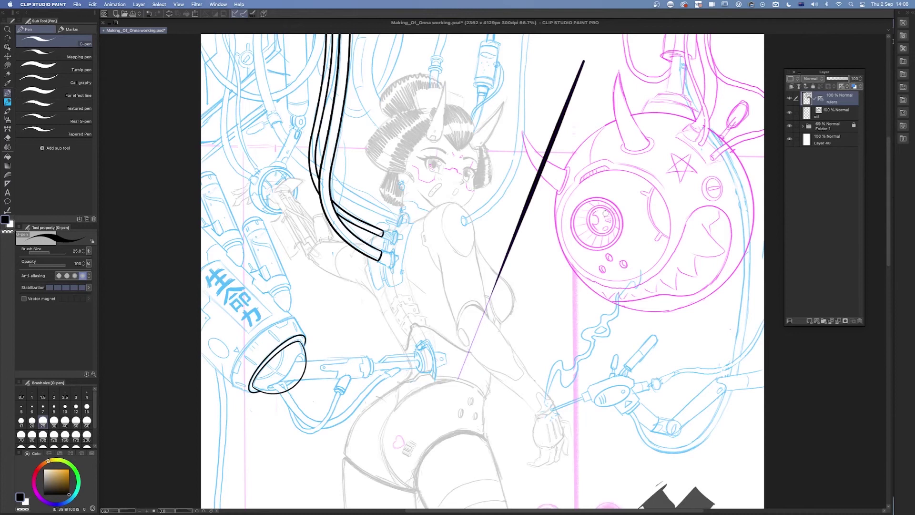
key("super+z")
key("super+z")
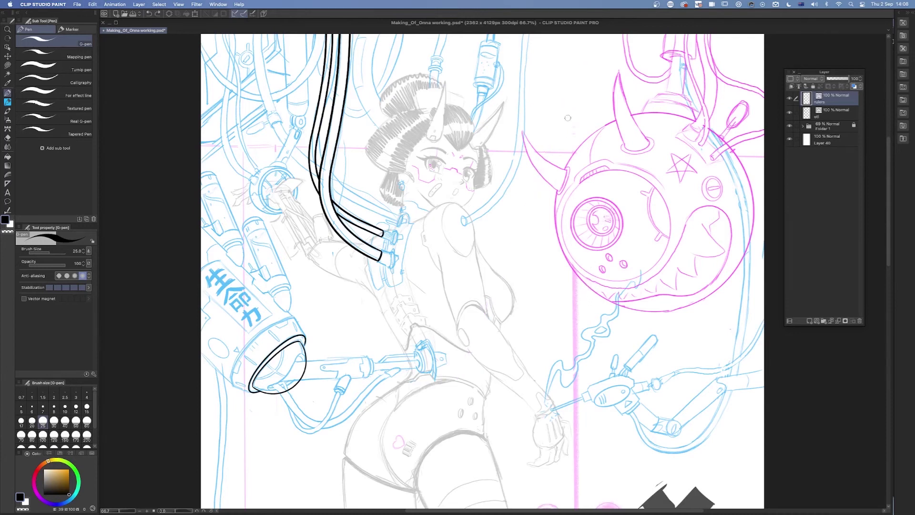
Try a zigzag of connected straight G-pen lines over the demon head on the rulers layer, and remove them.
mouse_move(473, 353)
left_mouse_down()
mouse_move(471, 365)
mouse_move(506, 314)
mouse_move(524, 247)
mouse_move(476, 377)
mouse_move(655, 350)
mouse_move(545, 312)
mouse_move(636, 212)
mouse_move(639, 136)
mouse_move(682, 139)
mouse_move(716, 199)
mouse_move(673, 193)
left_mouse_up()
mouse_move(673, 193)
left_mouse_down()
mouse_move(677, 252)
mouse_move(691, 261)
mouse_move(599, 306)
left_mouse_up()
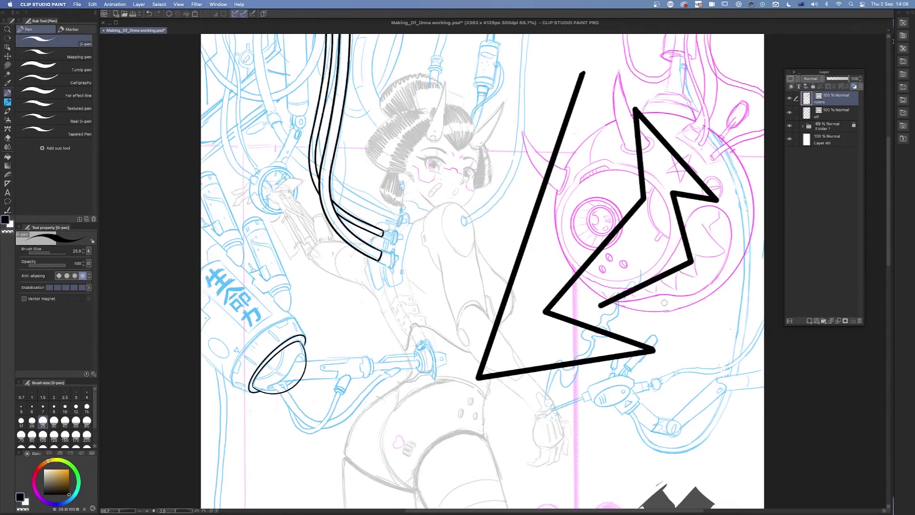
key("super+z")
key("super+z")
key("super+z")
key("super+z")
key("super+z")
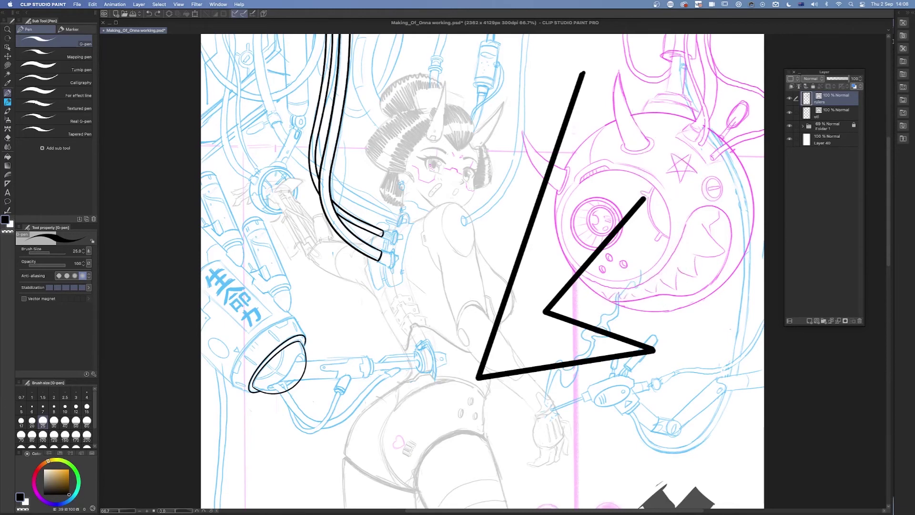
key("Delete")
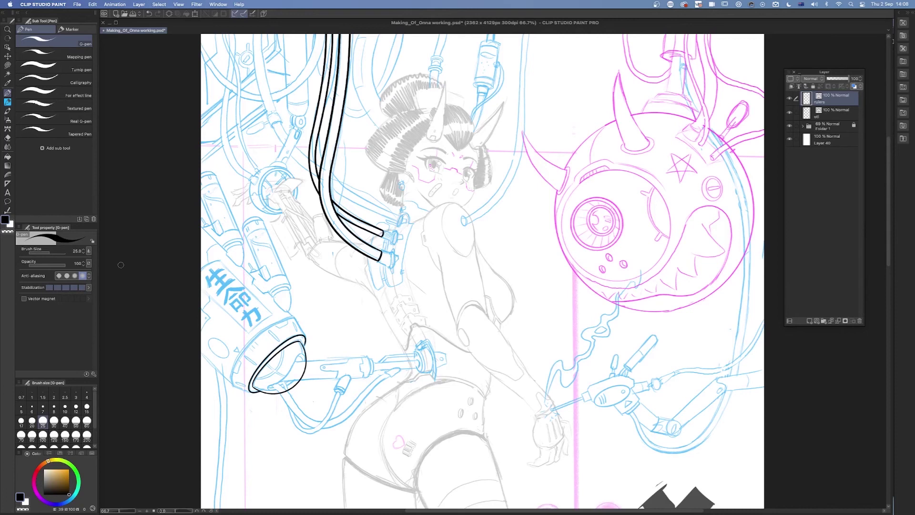
Set the linear ruler to its curve mode and place a curved ruler sweeping from above the demon head down to the geisha's hip.
key("u")
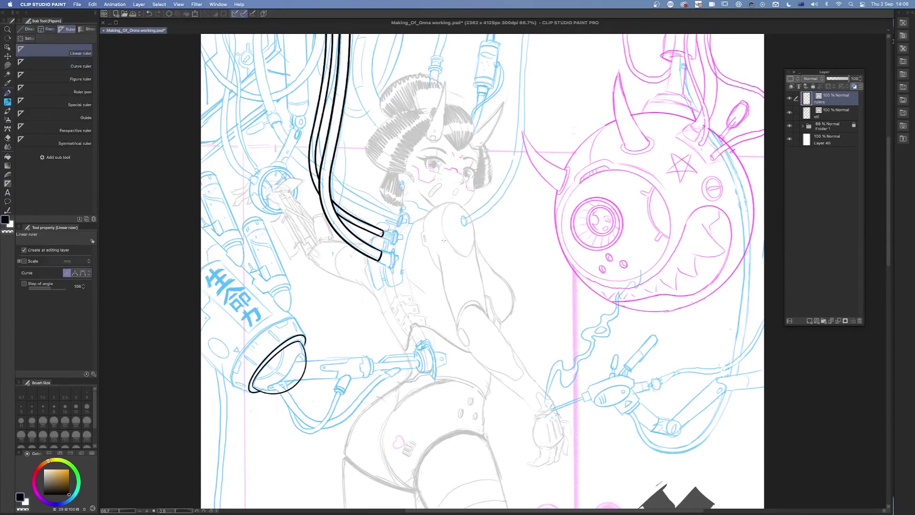
left_click(75, 274)
left_click_drag(581, 61, 454, 361)
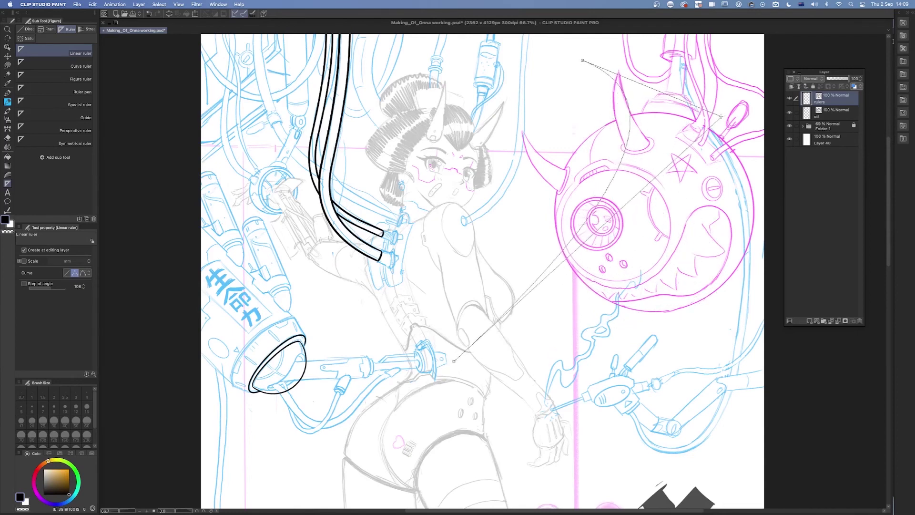
left_click(729, 113)
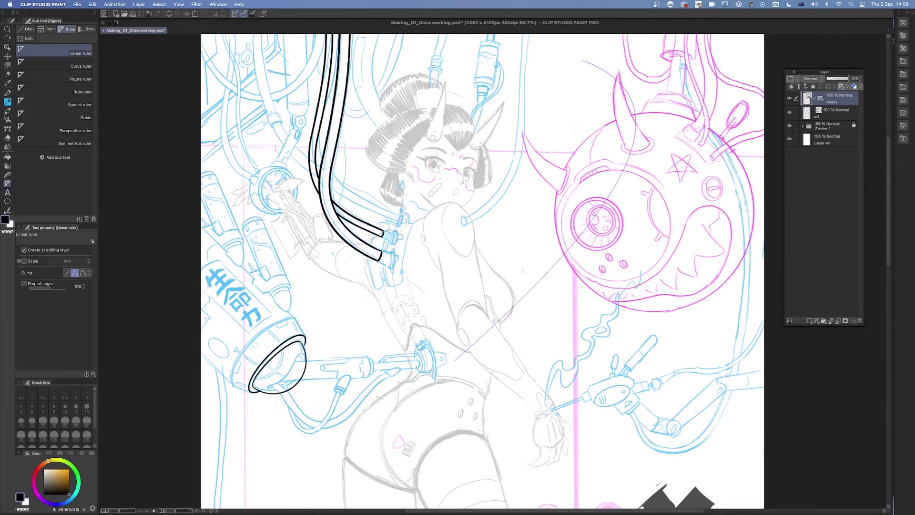
Test the curved ruler with one G-pen stroke along it and one on each side of it, and undo the three strokes.
key("p")
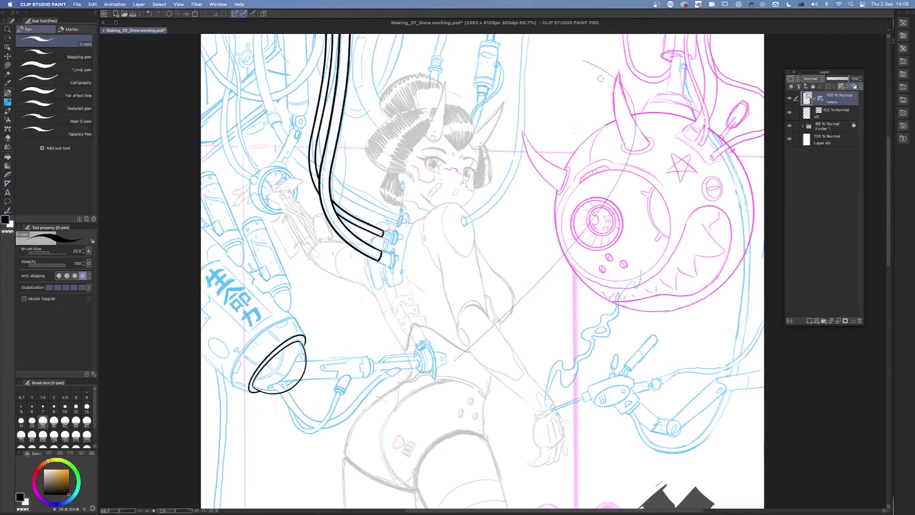
left_click_drag(582, 60, 597, 213)
left_click_drag(574, 258, 395, 404)
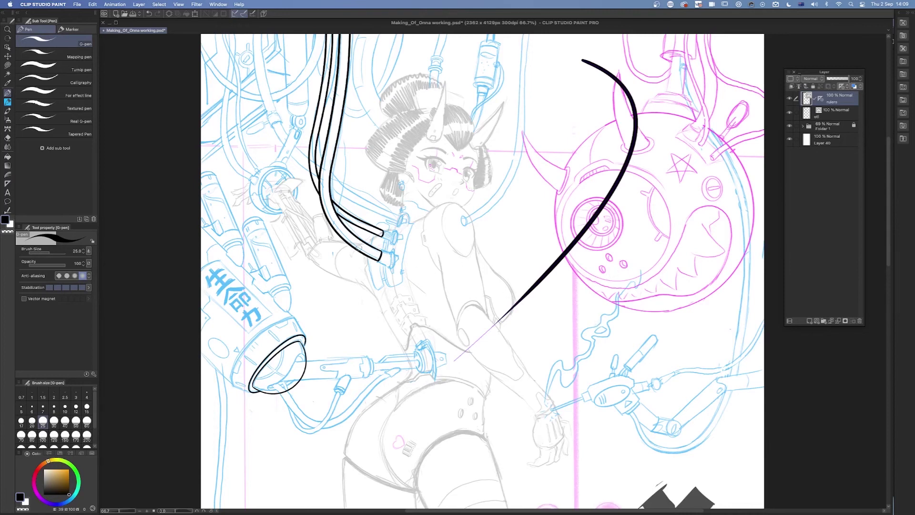
mouse_move(579, 72)
left_mouse_down()
mouse_move(596, 85)
mouse_move(615, 143)
mouse_move(531, 240)
mouse_move(438, 318)
left_mouse_up()
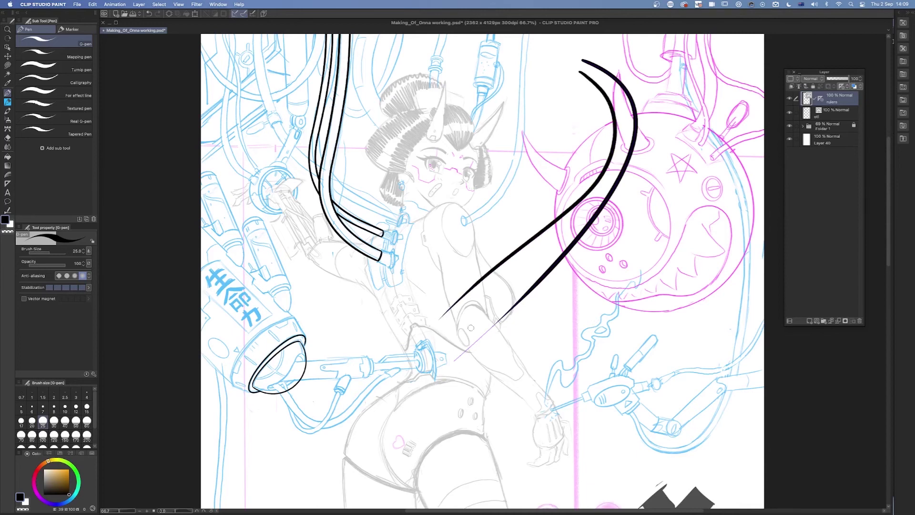
mouse_move(628, 64)
left_mouse_down()
mouse_move(660, 135)
mouse_move(584, 278)
mouse_move(526, 334)
left_mouse_up()
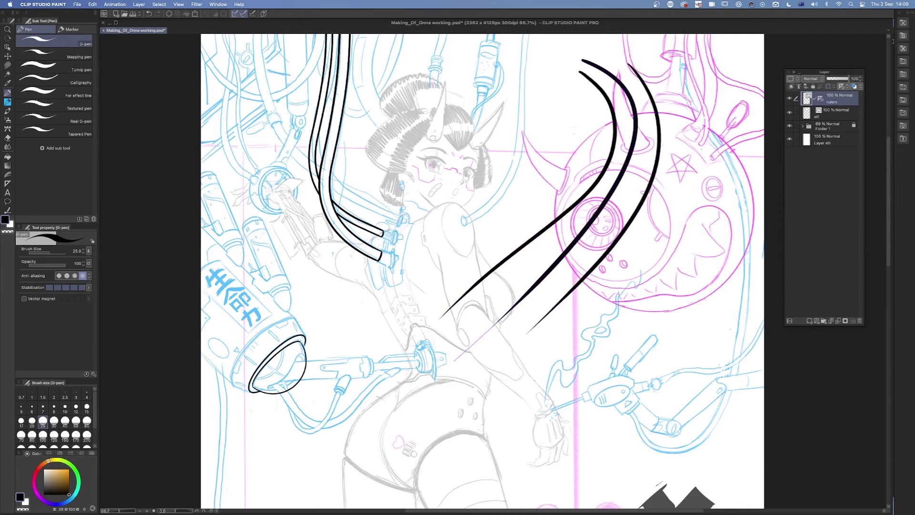
key("super+z")
key("super+z")
key("super+z")
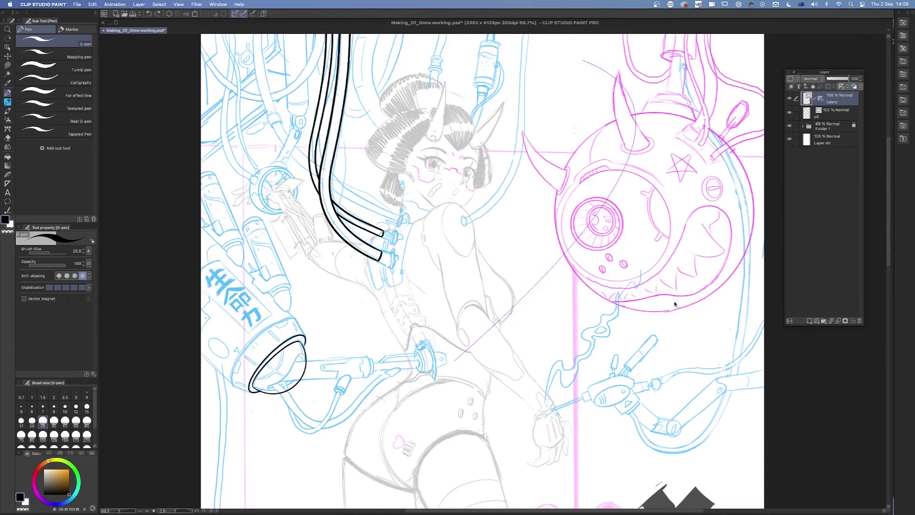
Try more G-pen strokes along and beside the curved ruler, and undo them together with the ruler.
mouse_move(590, 62)
left_mouse_down()
mouse_move(632, 97)
mouse_move(597, 213)
mouse_move(499, 319)
left_mouse_up()
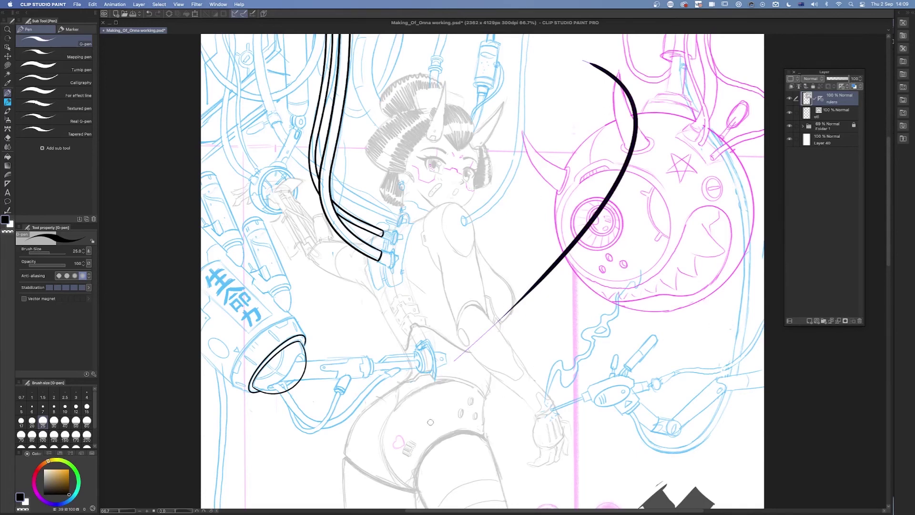
left_click_drag(642, 137, 497, 333)
mouse_move(664, 135)
left_mouse_down()
mouse_move(666, 167)
mouse_move(568, 309)
mouse_move(531, 341)
left_mouse_up()
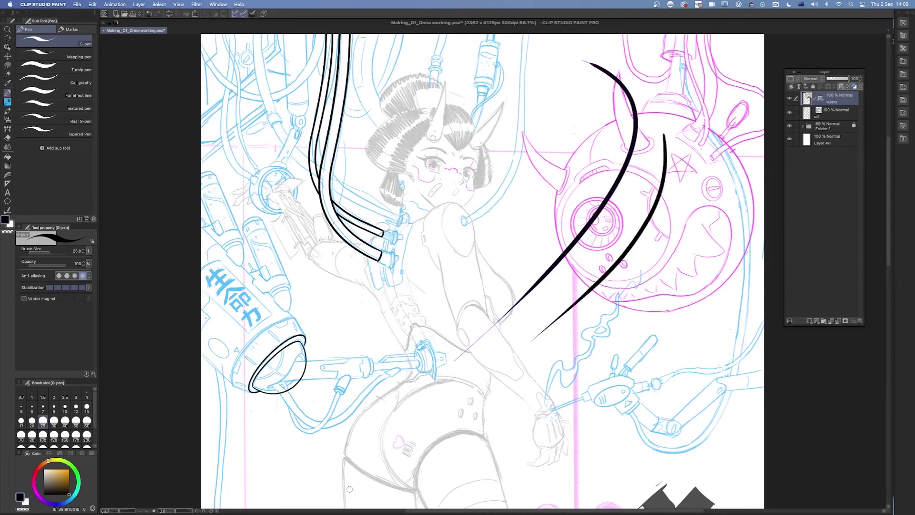
key("super+z")
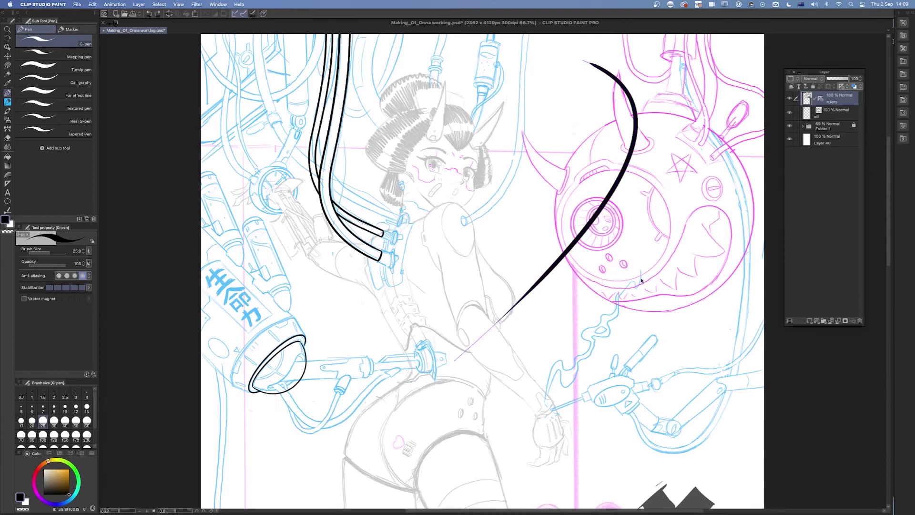
key("super+z")
key("super+z")
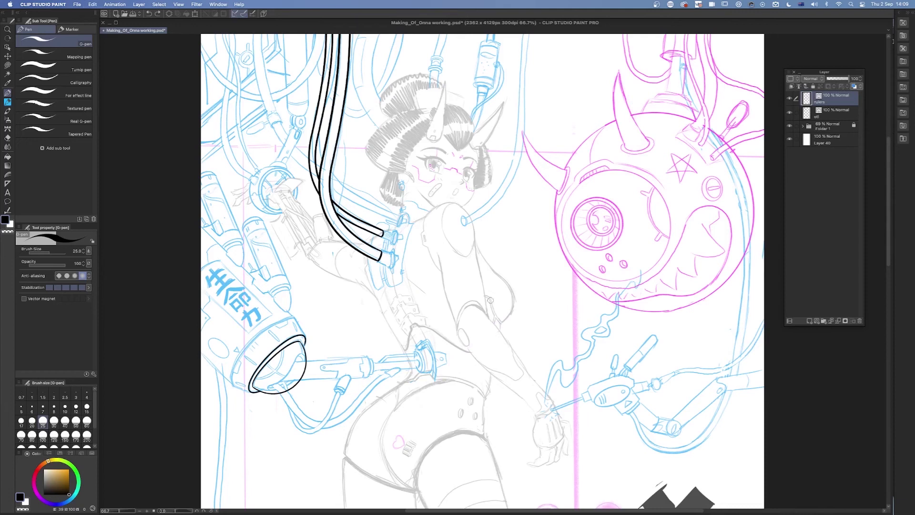
Switch to the special ruler with its type set to Parallel line, ready for the mechanical arm below the kanji capsule.
key("u")
left_click(75, 252)
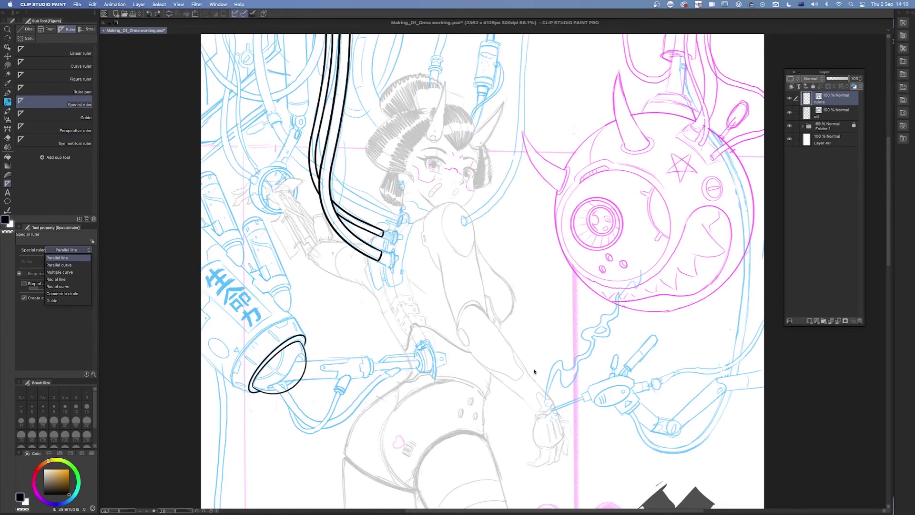
left_click(412, 405)
scroll(413, 405, "up", 2)
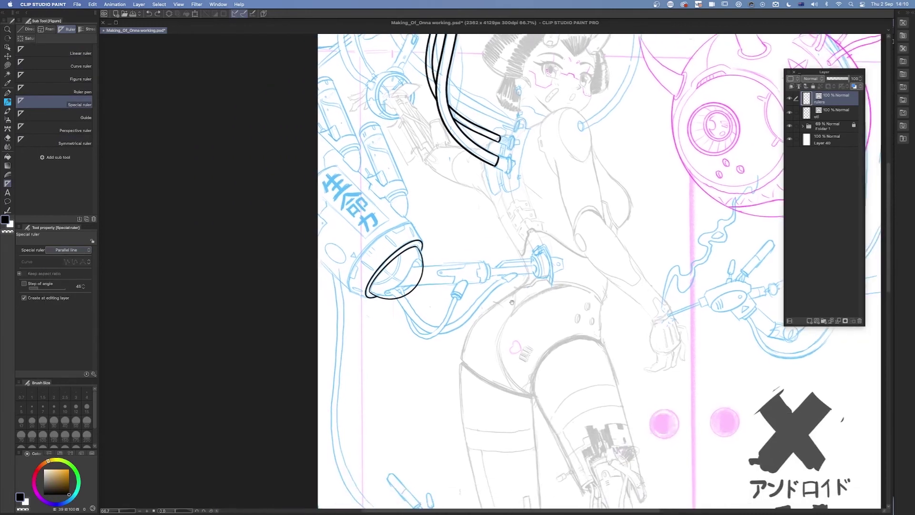
scroll(531, 347, "up", 2)
scroll(531, 346, "up", 5)
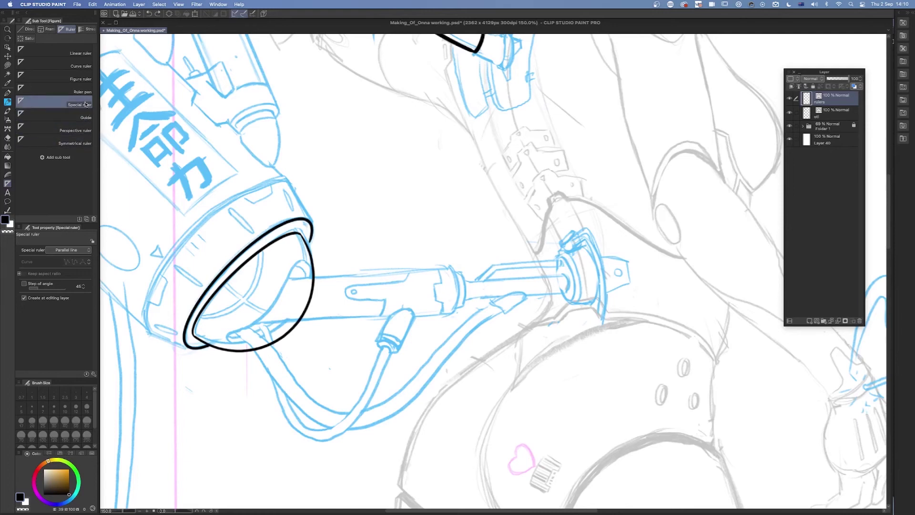
left_click(71, 250)
left_click(72, 258)
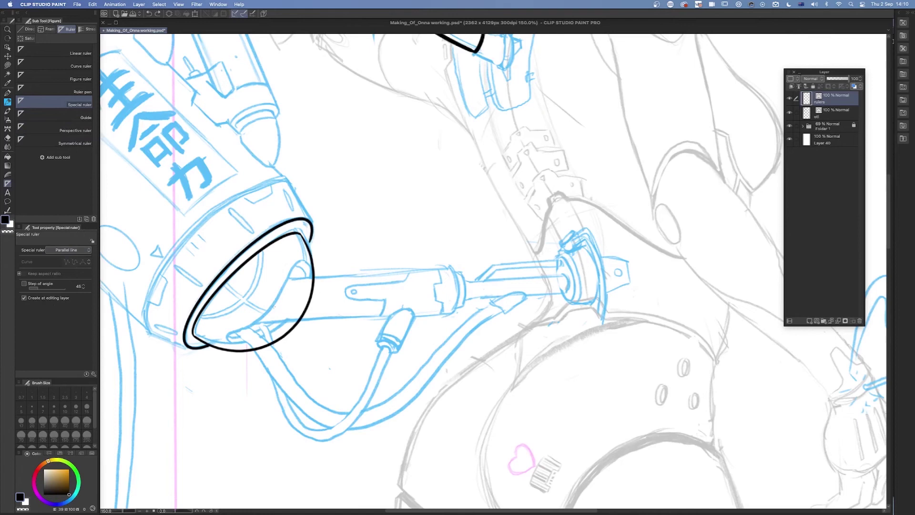
Try parallel line rulers along the mechanical arm, horizontally and across it, and undo each of them.
left_click_drag(246, 301, 589, 282)
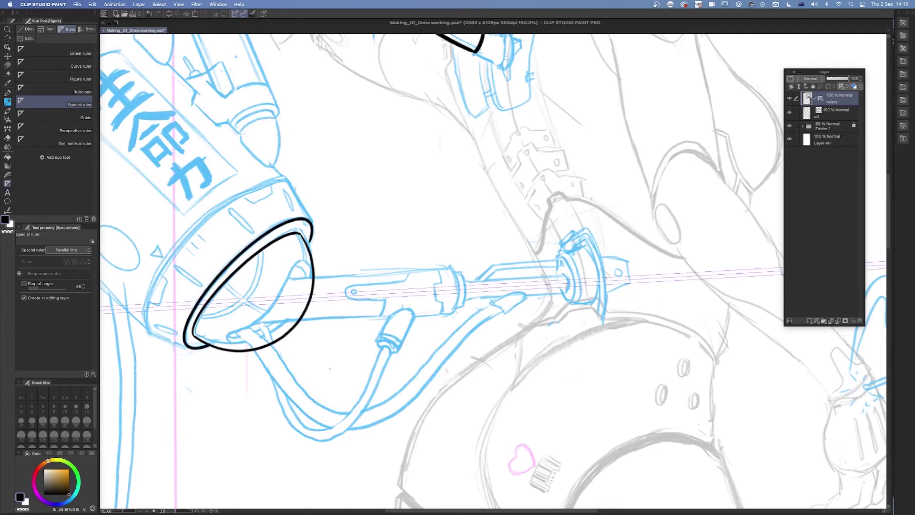
key("super+z")
left_click_drag(415, 294, 429, 293)
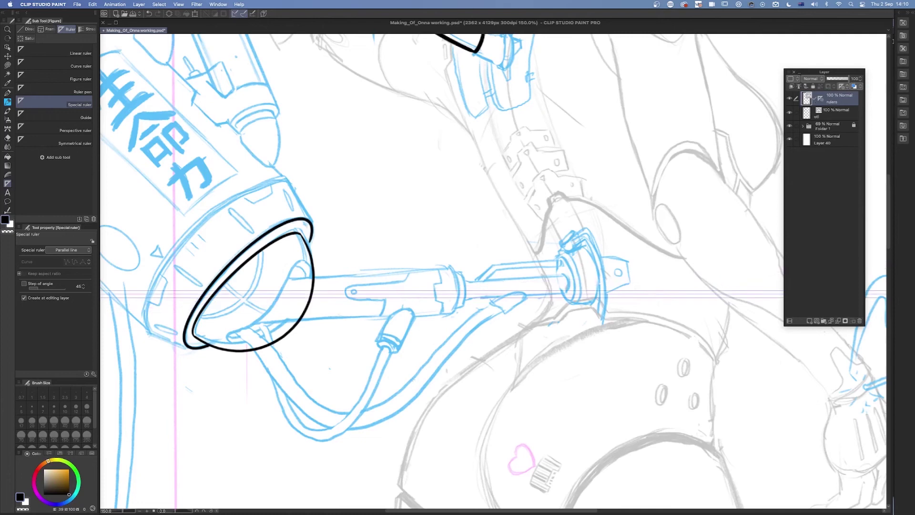
left_click_drag(460, 260, 451, 325)
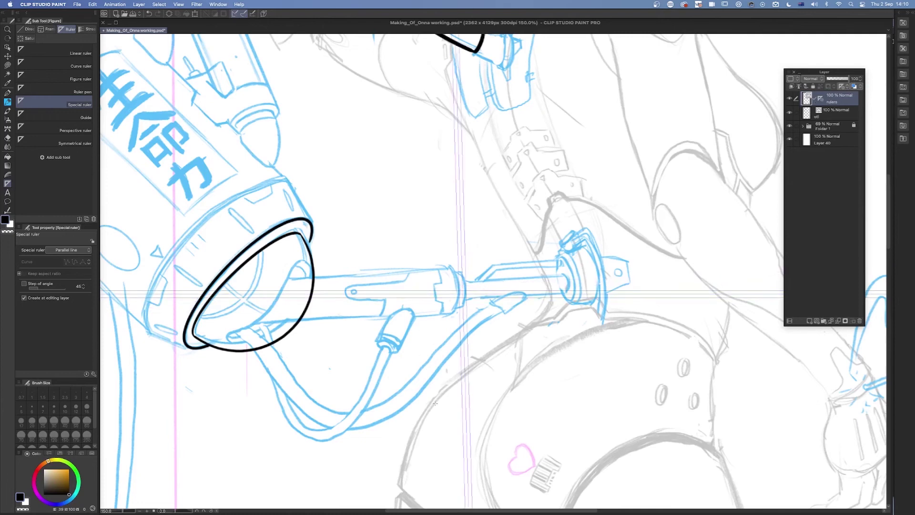
key("super+z")
key("super+z")
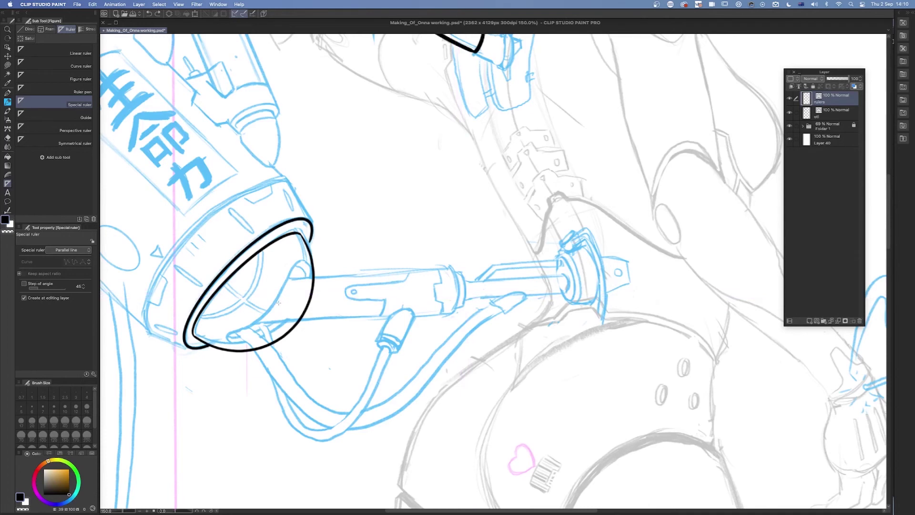
Place a parallel line ruler along the mechanical arm and ink the edges of its thick and thin tubes with the G-pen at size 10.
left_click_drag(275, 301, 572, 285)
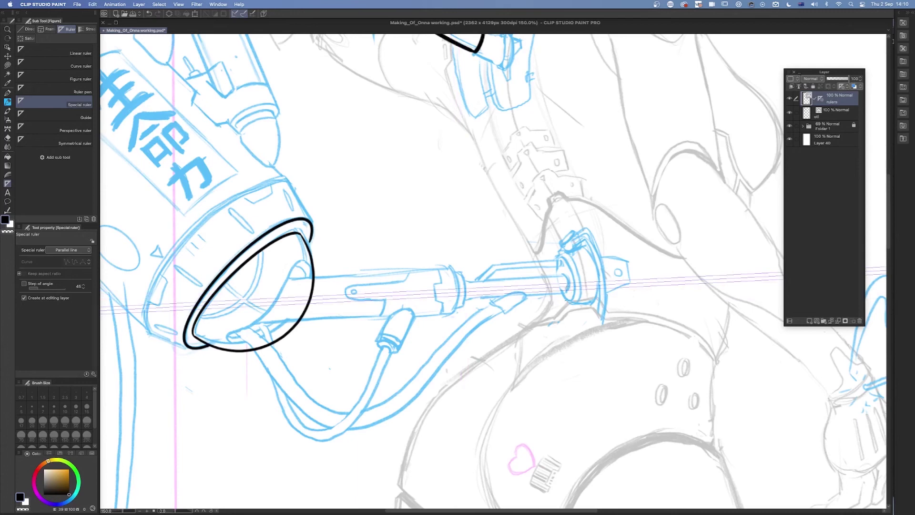
key("p")
key("bracketleft")
key("bracketleft")
key("bracketleft")
key("bracketleft")
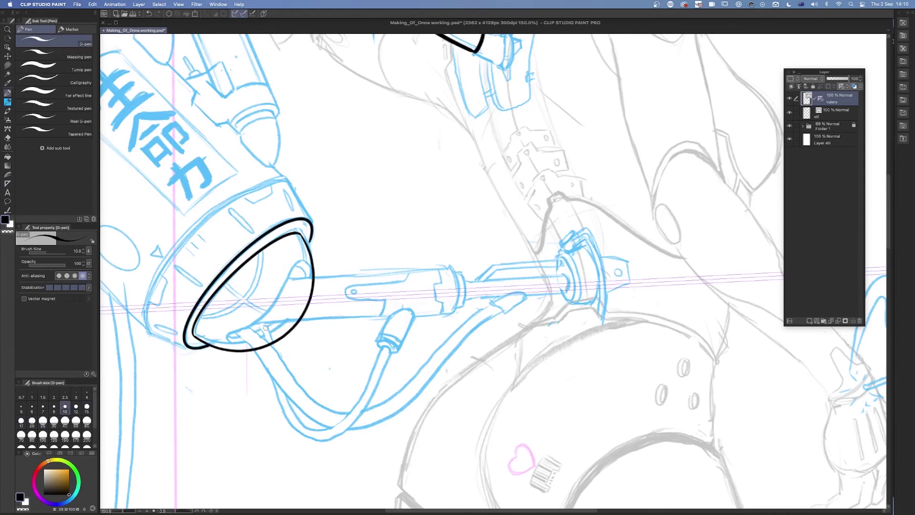
mouse_move(269, 321)
left_mouse_down()
mouse_move(419, 316)
mouse_move(564, 292)
left_mouse_up()
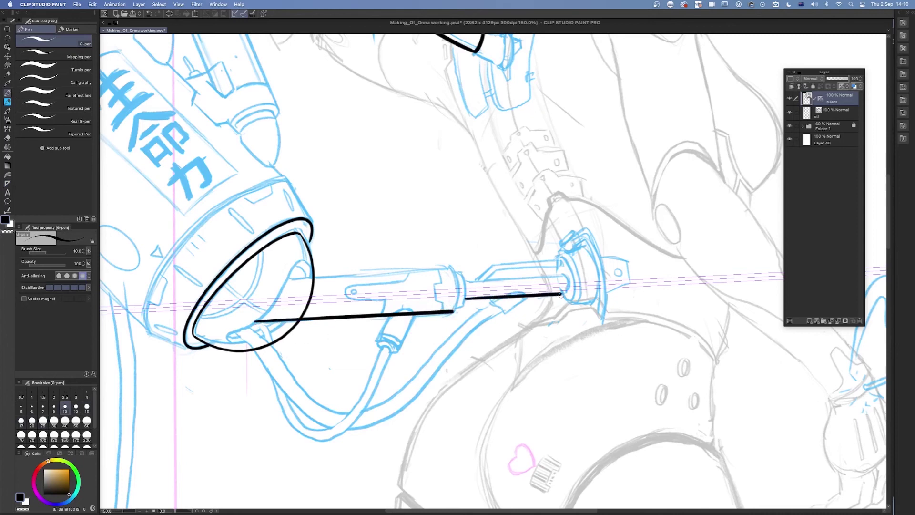
mouse_move(282, 279)
left_mouse_down()
mouse_move(450, 268)
mouse_move(564, 275)
left_mouse_up()
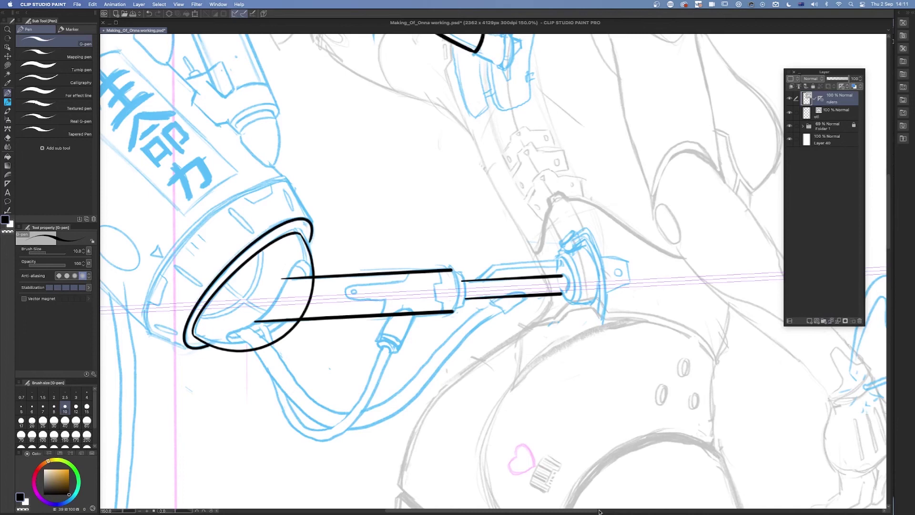
Hide the rulers layer and vector-erase the capsule rim's line where it crosses the arm on the layer below.
left_click(791, 99)
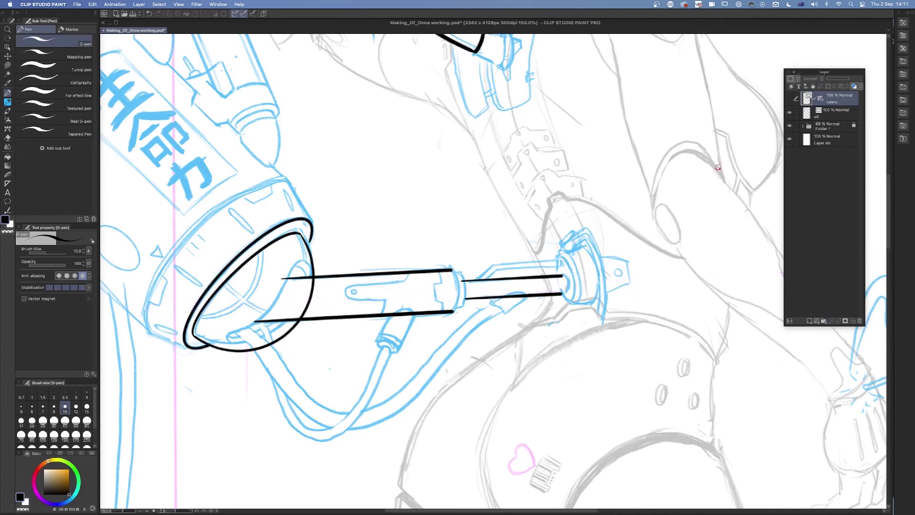
key("e")
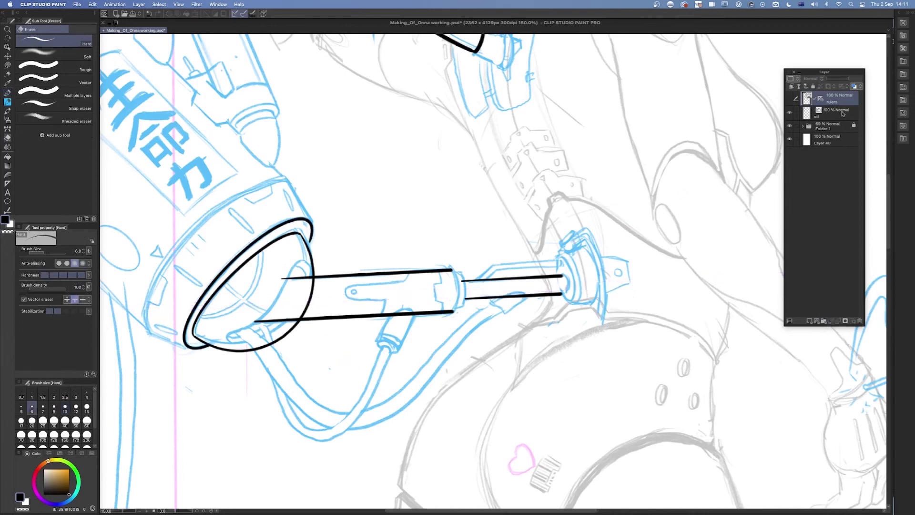
key("alt+bracketleft")
left_click(304, 300)
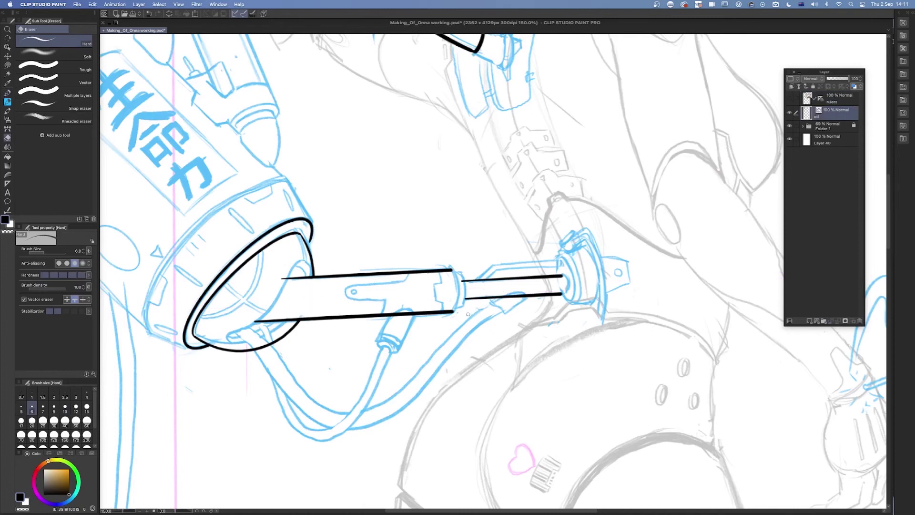
Ink the end edge and collar of the arm's thick tube and the rounded tip of its thin rod, and show and select the rulers layer again.
mouse_move(210, 514)
key("p")
left_click_drag(452, 271, 453, 312)
mouse_move(456, 272)
left_mouse_down()
mouse_move(465, 284)
mouse_move(462, 308)
left_mouse_up()
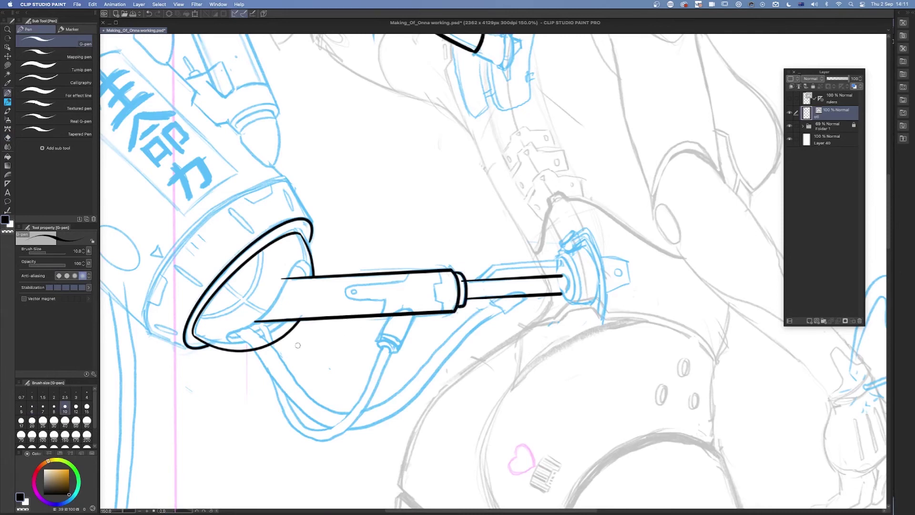
mouse_move(561, 277)
left_mouse_down()
mouse_move(570, 291)
mouse_move(557, 294)
left_mouse_up()
left_click(789, 98)
left_click(834, 102)
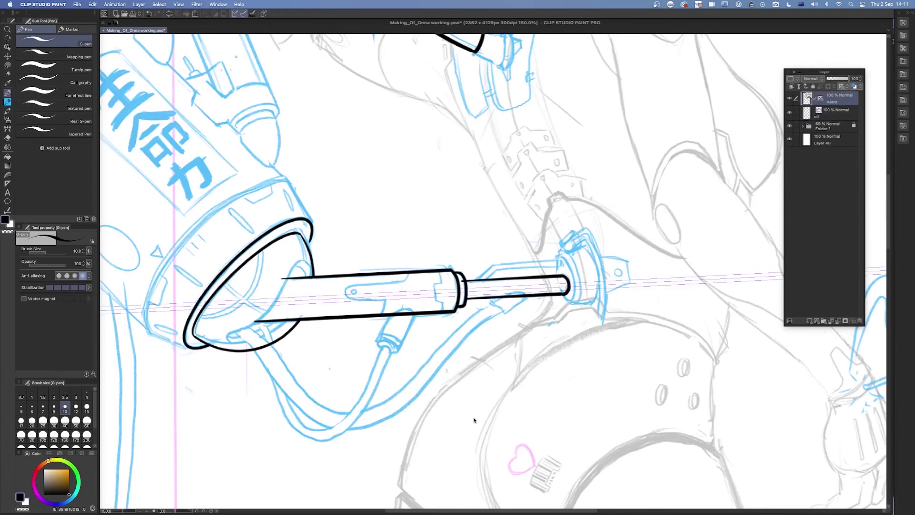
Set the special ruler type to Concentric circle and place a circular ruler between the geisha and the horned ball's eye.
scroll(474, 420, "down", 4)
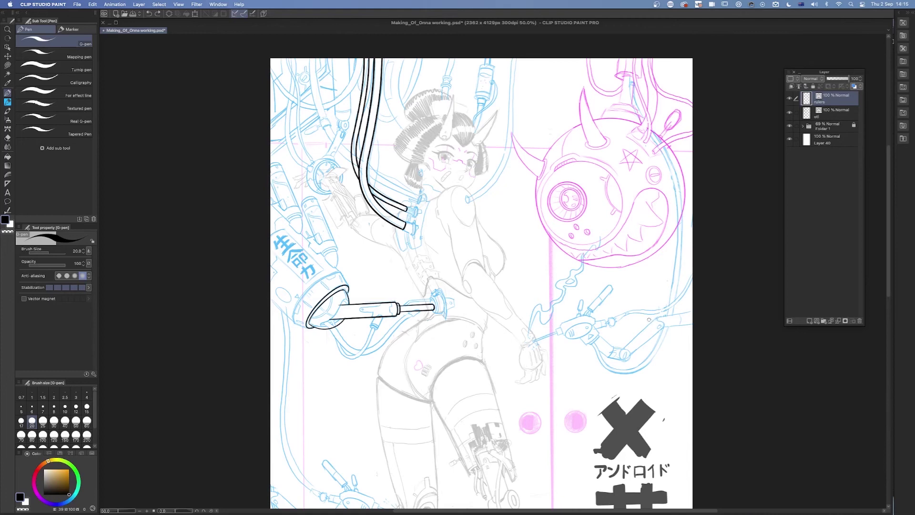
scroll(649, 319, "up", 4)
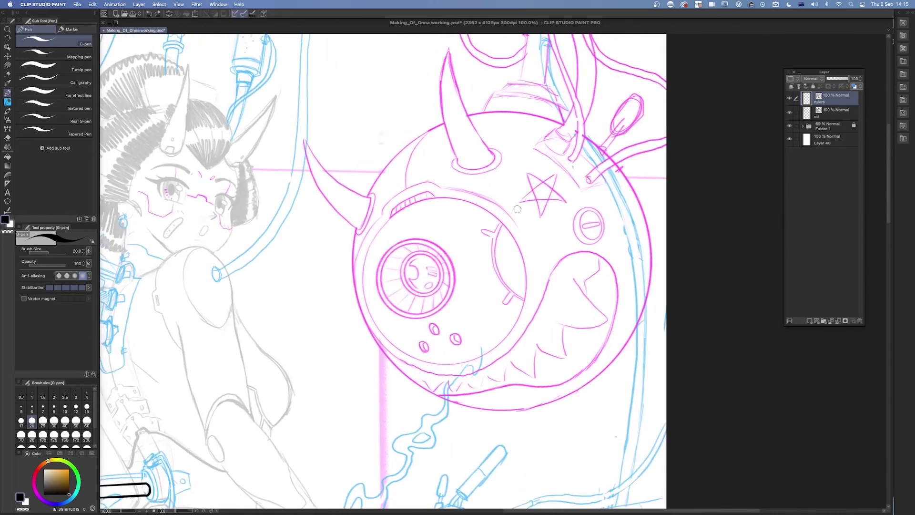
left_click_drag(511, 384, 568, 365)
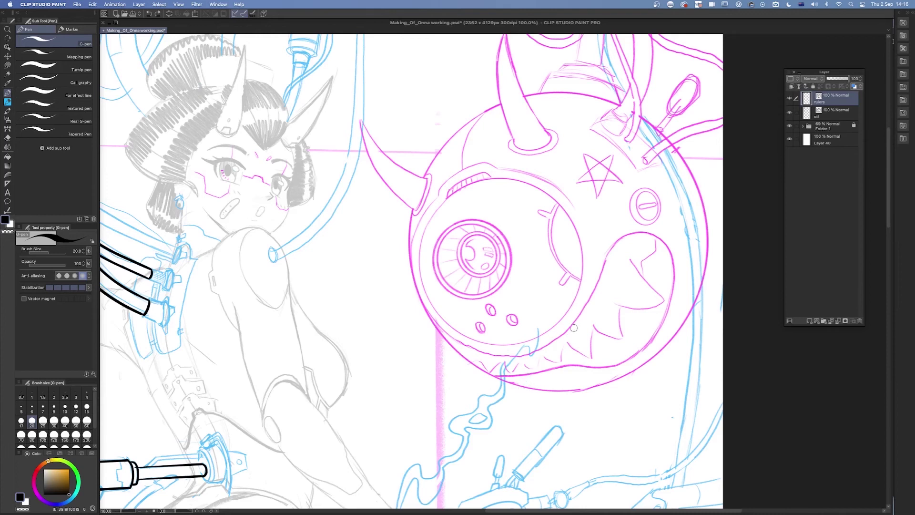
key("u")
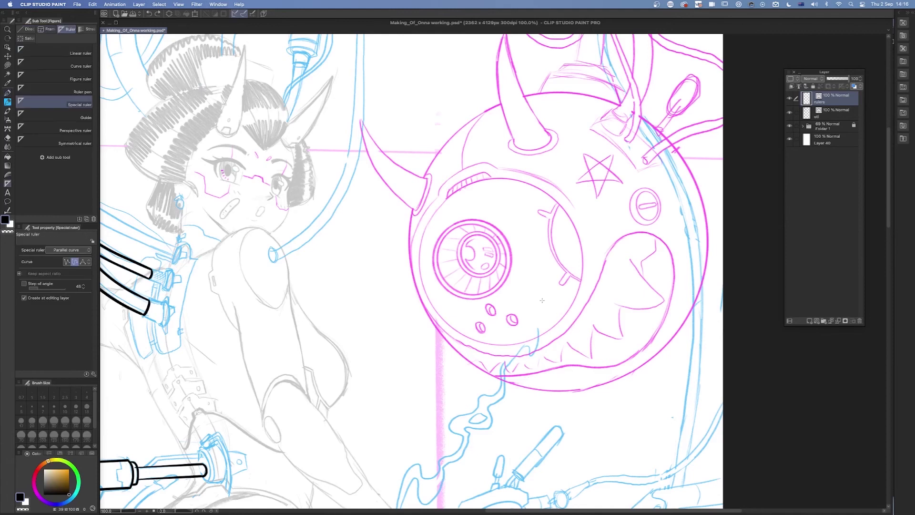
left_click(82, 251)
left_click(78, 293)
left_click_drag(398, 257, 482, 362)
left_click(425, 387)
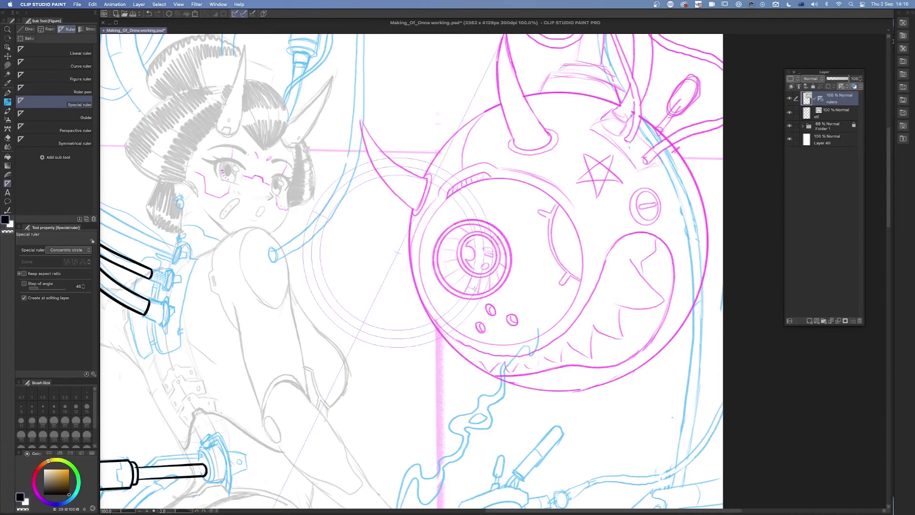
Test the concentric circle ruler with G-pen circles of different sizes around its centre, and clear the circles together with the ruler.
key("p")
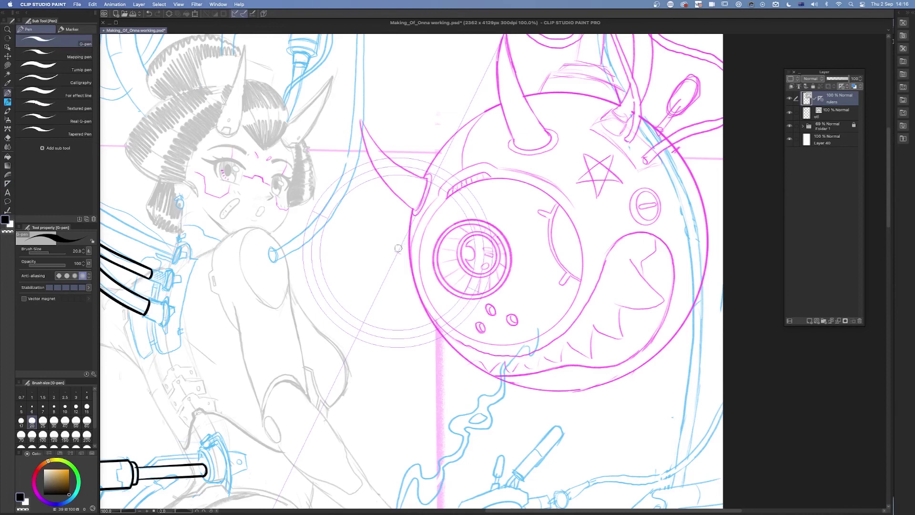
mouse_move(401, 244)
left_mouse_down()
mouse_move(388, 261)
mouse_move(409, 261)
mouse_move(394, 242)
mouse_move(396, 266)
mouse_move(398, 240)
mouse_move(407, 266)
mouse_move(409, 237)
mouse_move(393, 230)
mouse_move(421, 276)
mouse_move(363, 261)
mouse_move(422, 266)
left_mouse_up()
mouse_move(416, 217)
left_mouse_down()
mouse_move(404, 212)
mouse_move(438, 238)
mouse_move(415, 215)
left_mouse_up()
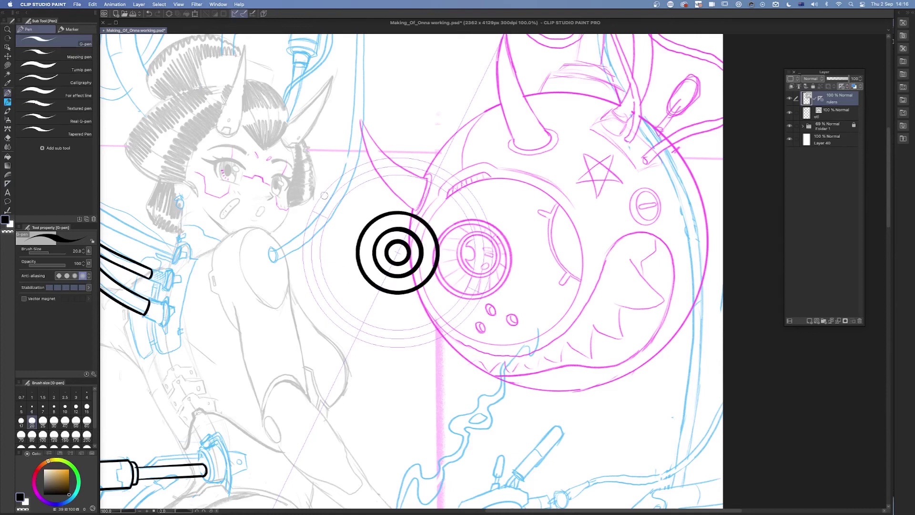
mouse_move(348, 147)
left_mouse_down()
mouse_move(480, 327)
mouse_move(352, 142)
left_mouse_up()
mouse_move(347, 192)
left_mouse_down()
mouse_move(333, 206)
mouse_move(470, 227)
mouse_move(337, 202)
left_mouse_up()
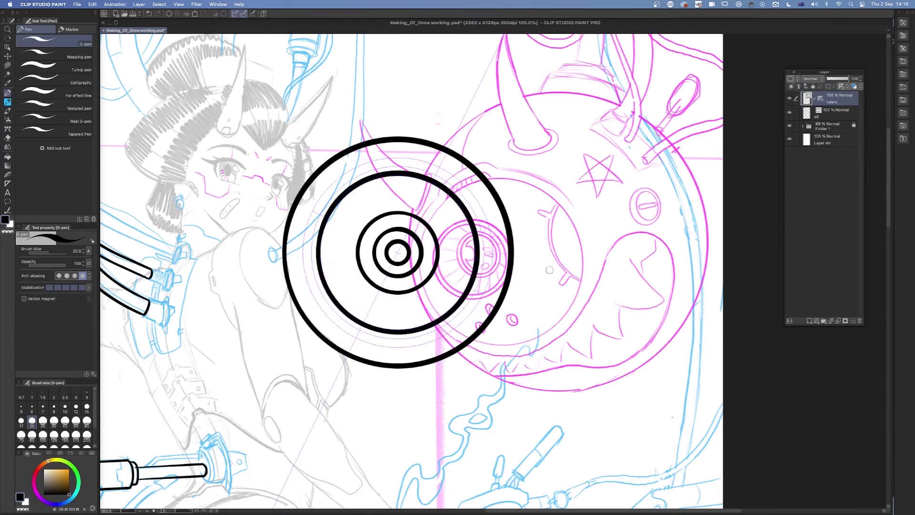
mouse_move(511, 297)
left_mouse_down()
mouse_move(472, 153)
mouse_move(391, 376)
mouse_move(517, 214)
left_mouse_up()
mouse_move(419, 119)
left_mouse_down()
mouse_move(318, 394)
mouse_move(443, 117)
mouse_move(343, 142)
left_mouse_up()
mouse_move(459, 103)
left_mouse_down()
mouse_move(427, 431)
mouse_move(439, 86)
left_mouse_up()
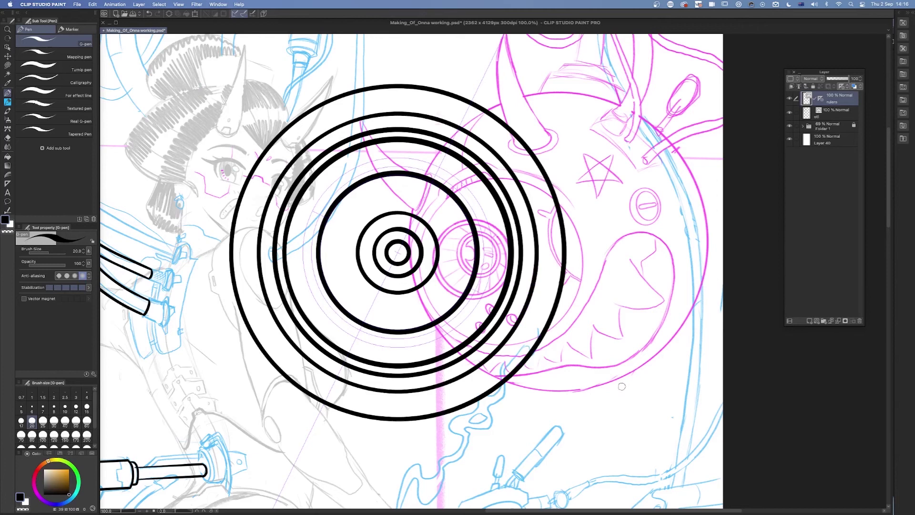
key("Delete")
left_click_drag(822, 105, 859, 324)
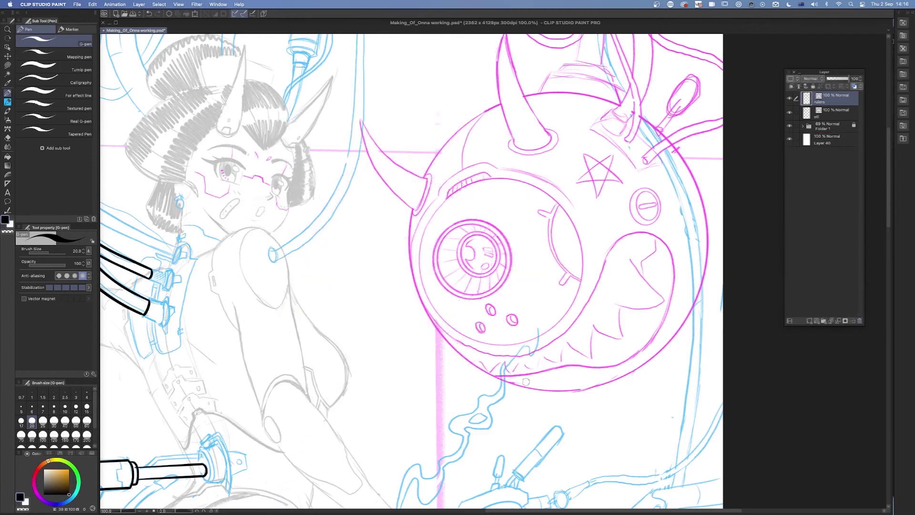
Place a tilted, narrow elliptical concentric ruler over the horned ball's eye and draw two G-pen ellipses along it.
key("u")
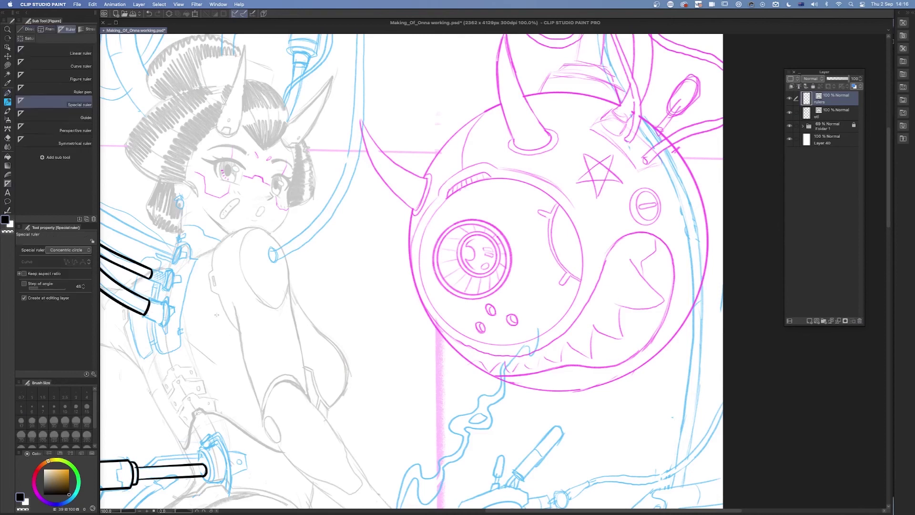
scroll(501, 304, "up", 4)
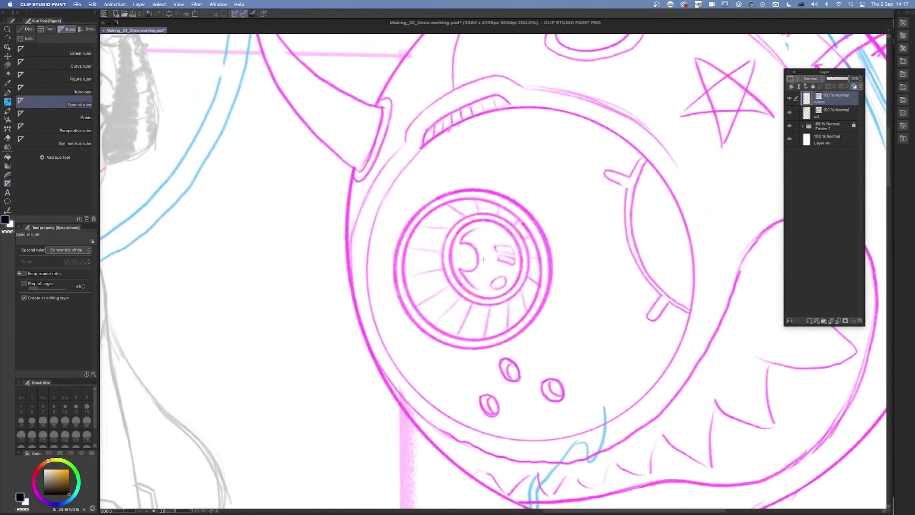
left_click_drag(485, 257, 548, 336)
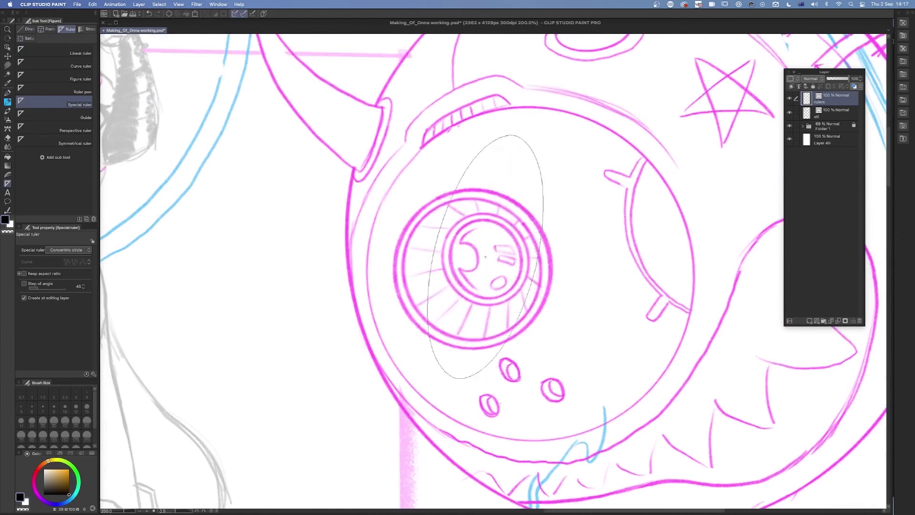
left_click(465, 430)
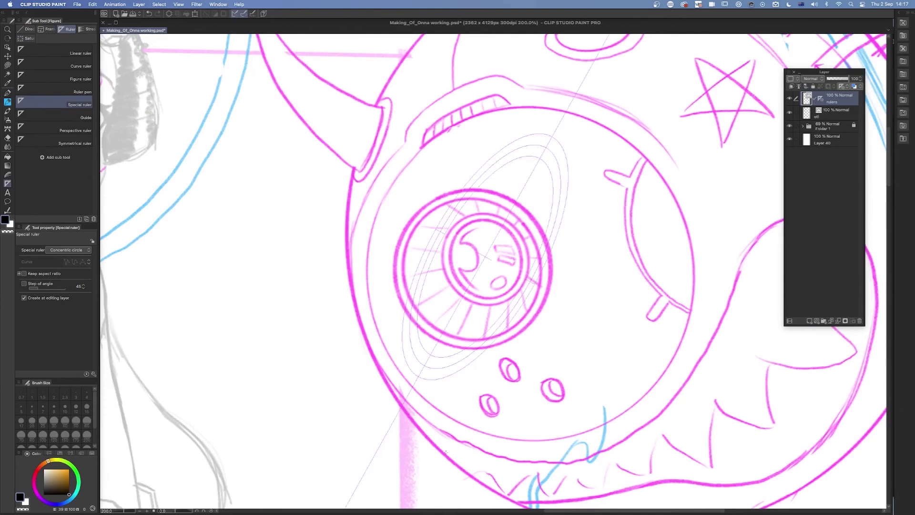
key("p")
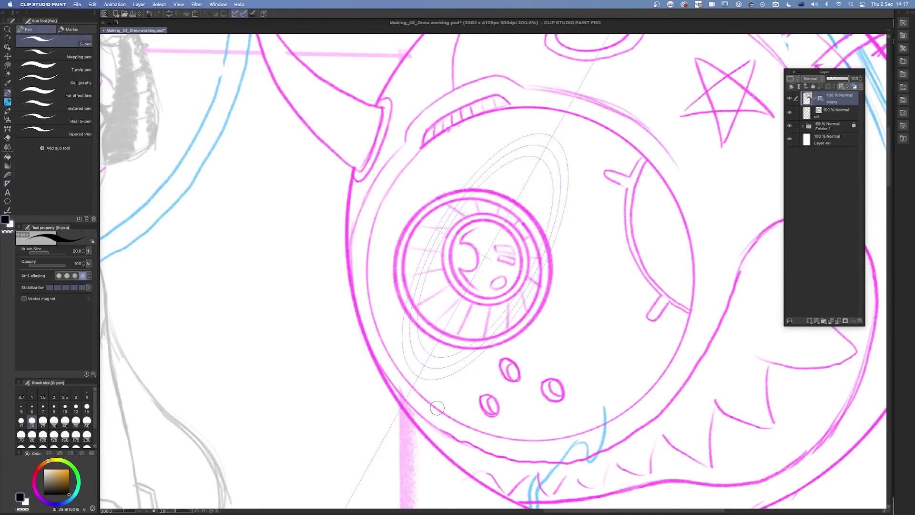
mouse_move(532, 266)
left_mouse_down()
mouse_move(550, 173)
mouse_move(530, 156)
mouse_move(473, 204)
mouse_move(431, 276)
mouse_move(420, 329)
mouse_move(440, 361)
mouse_move(486, 331)
mouse_move(524, 286)
mouse_move(552, 219)
left_mouse_up()
mouse_move(530, 289)
left_mouse_down()
mouse_move(571, 179)
mouse_move(551, 130)
mouse_move(464, 175)
mouse_move(396, 287)
mouse_move(388, 373)
mouse_move(422, 392)
mouse_move(495, 338)
mouse_move(561, 226)
left_mouse_up()
scroll(593, 306, "down", 4)
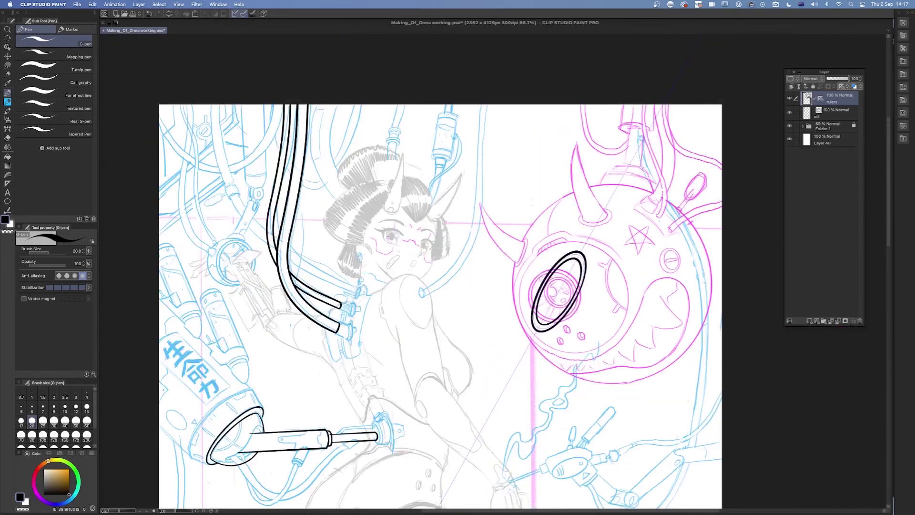
Try another ellipse along the ruler and two small strokes after adding a new layer, and undo the strokes and the layer.
mouse_move(548, 267)
left_mouse_down()
mouse_move(586, 222)
mouse_move(611, 257)
mouse_move(540, 371)
mouse_move(512, 305)
left_mouse_up()
left_click(811, 320)
mouse_move(585, 237)
left_mouse_down()
mouse_move(585, 258)
mouse_move(579, 235)
left_mouse_up()
left_click_drag(585, 298, 577, 302)
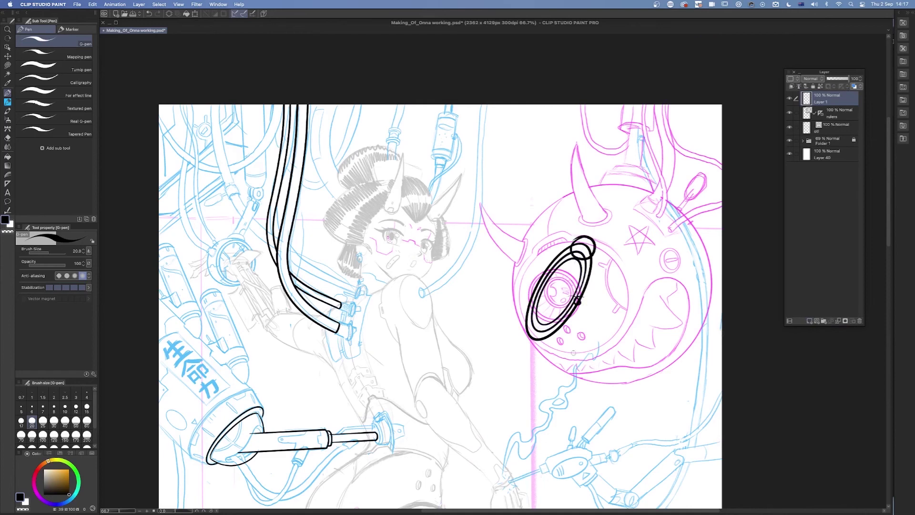
key("super+z")
key("super+z")
key("super+z")
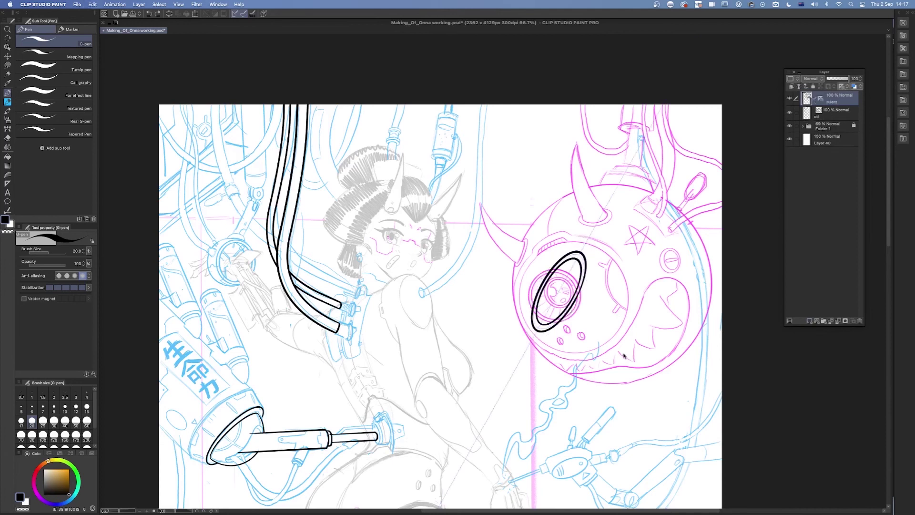
Undo the two ellipses drawn over the eye and delete the rulers layer.
scroll(622, 323, "up", 5)
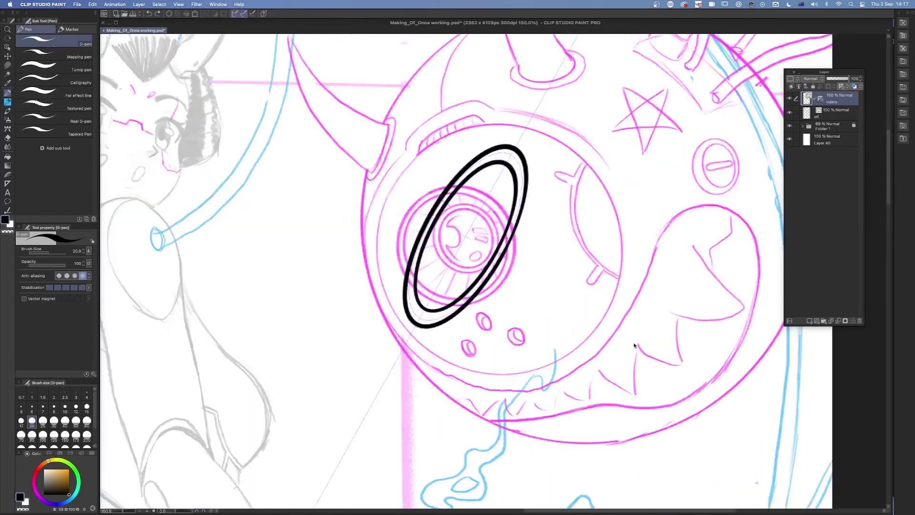
left_click_drag(516, 366, 617, 407)
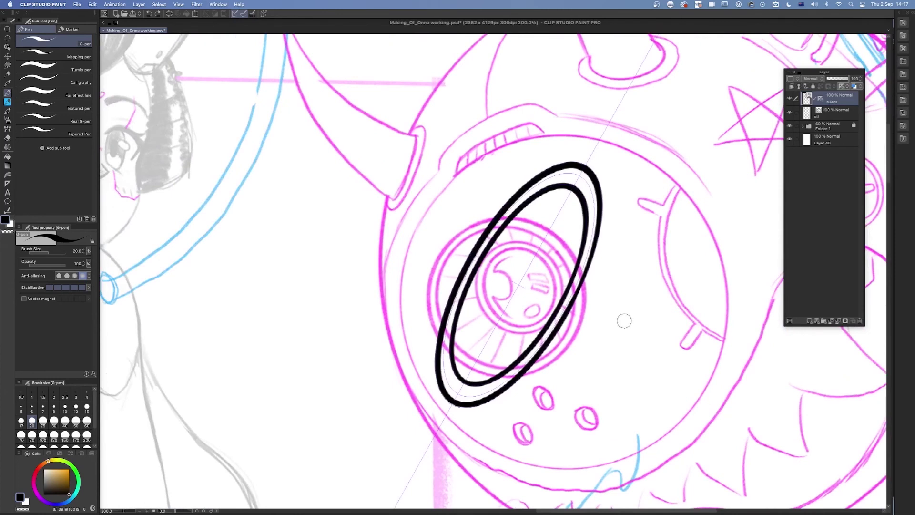
key("super+z")
key("super+z")
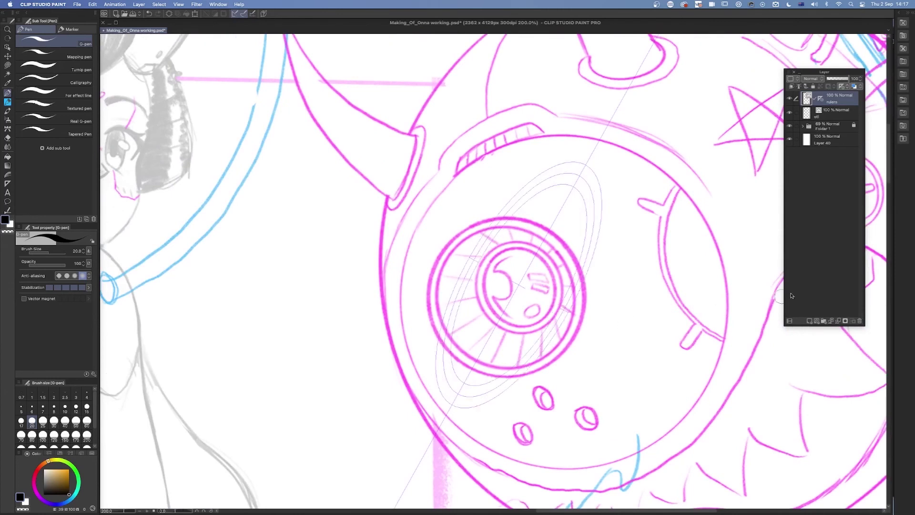
left_click(860, 322)
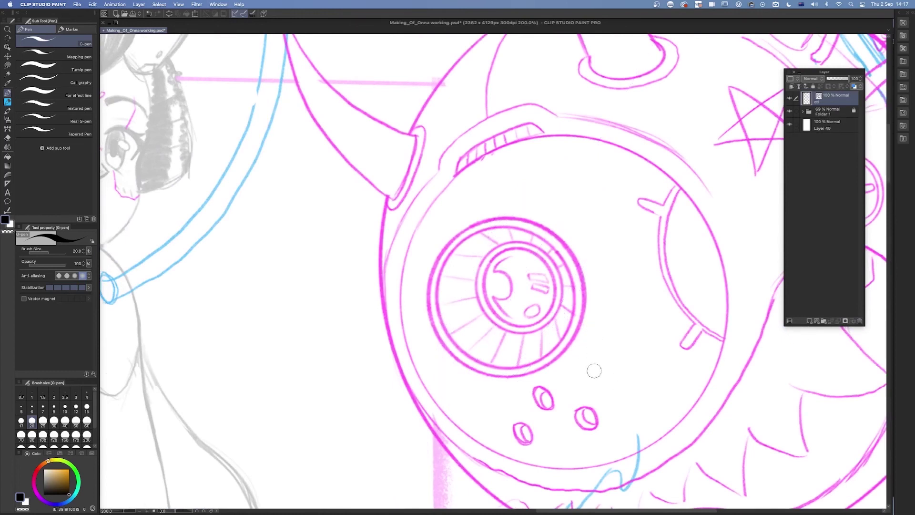
Place a concentric circle ruler fitted to the inner ring of the horned ball's eye on the line art layer, and switch to the Object tool.
key("u")
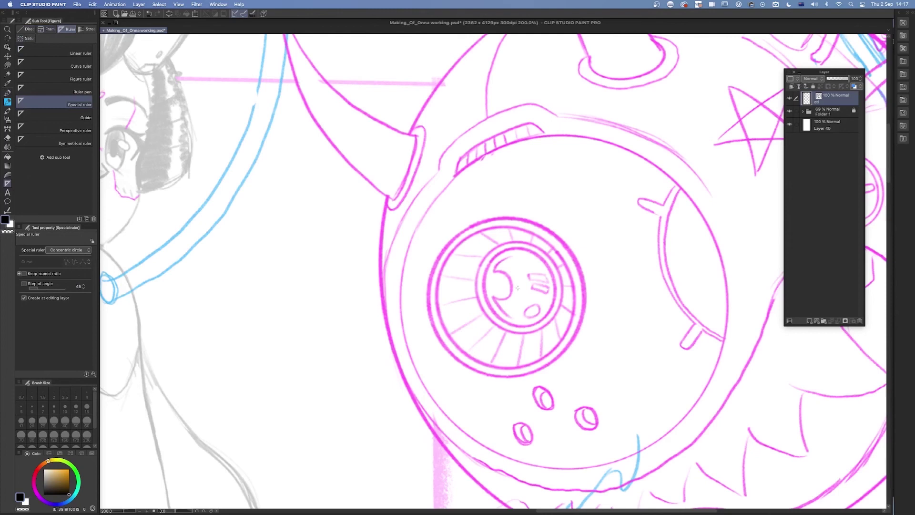
left_click_drag(517, 284, 581, 310)
left_click_drag(583, 310, 582, 309)
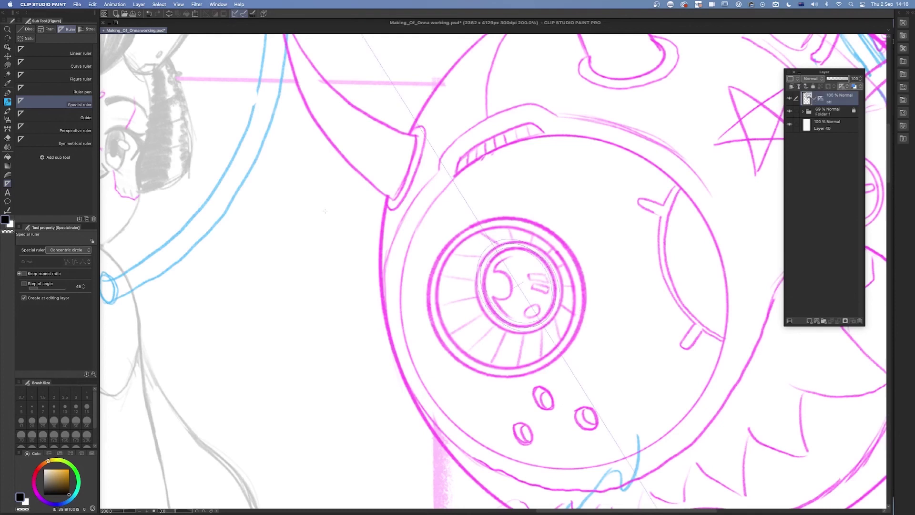
key("o")
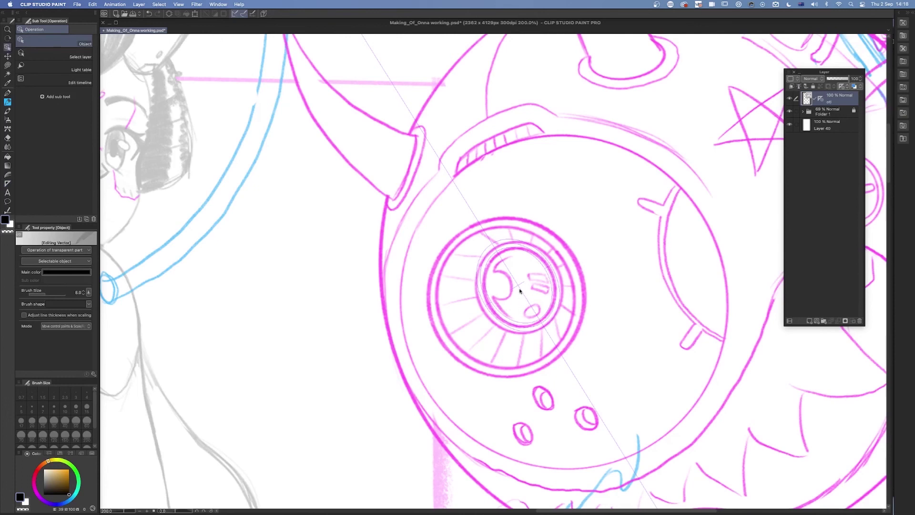
scroll(596, 351, "down", 3)
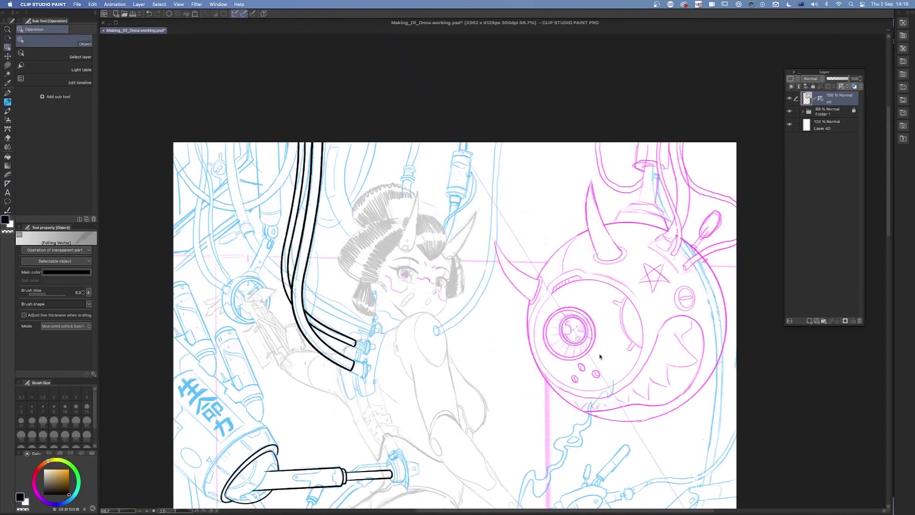
scroll(640, 387, "down", 3)
scroll(640, 387, "right", 3)
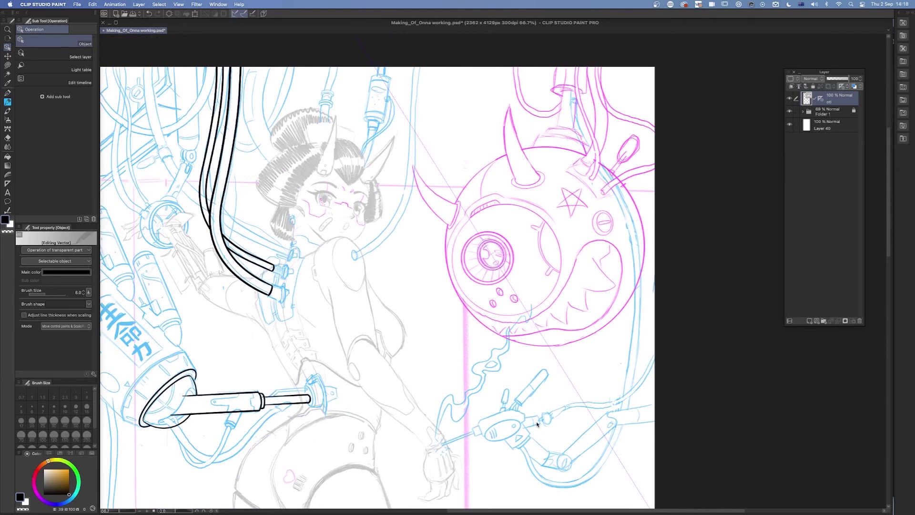
key("super+t")
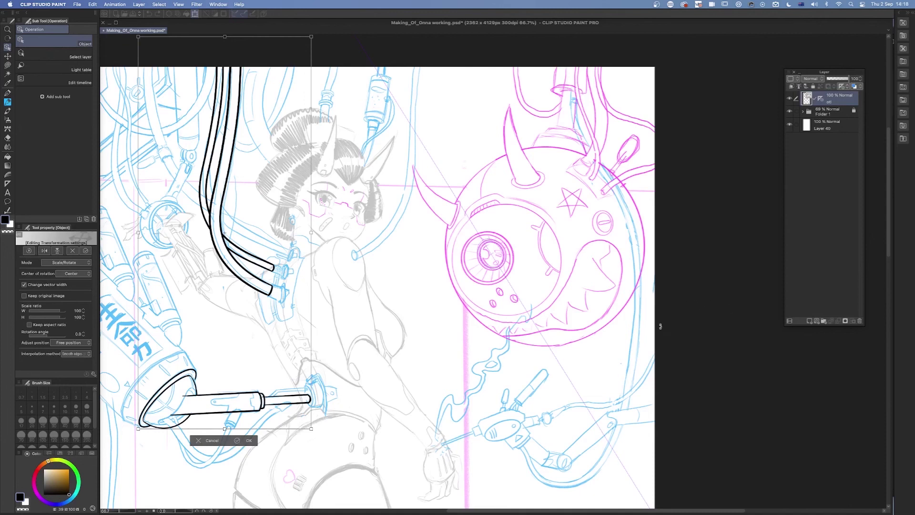
key("Return")
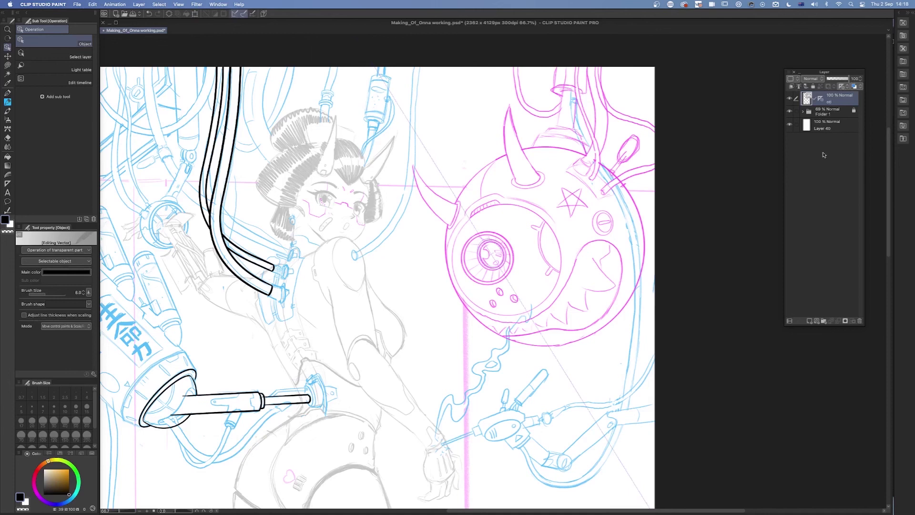
Add a new vector layer above the ink layer and move the concentric circle ruler onto it.
left_click(817, 322)
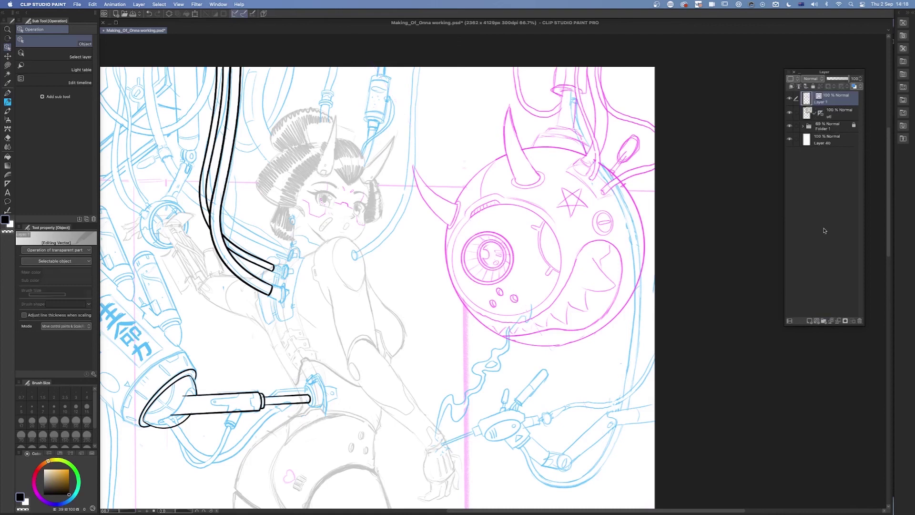
left_click(821, 115)
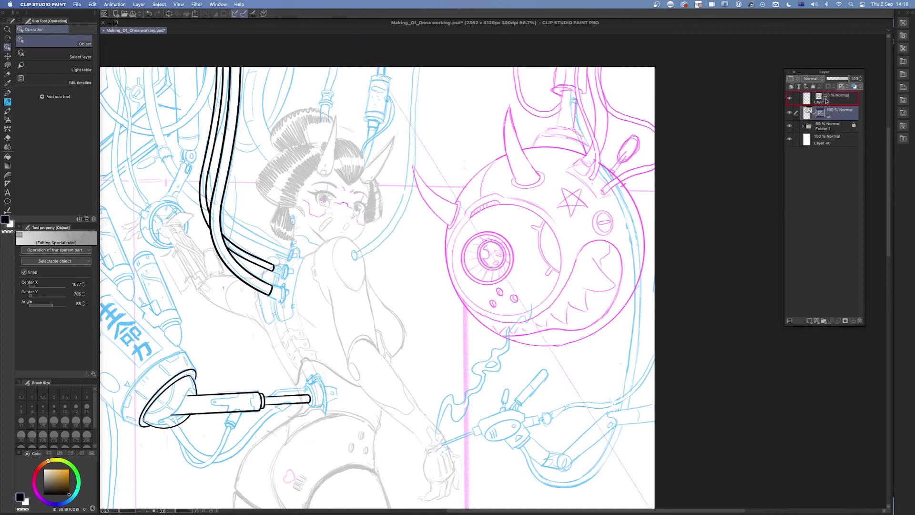
left_click(830, 103)
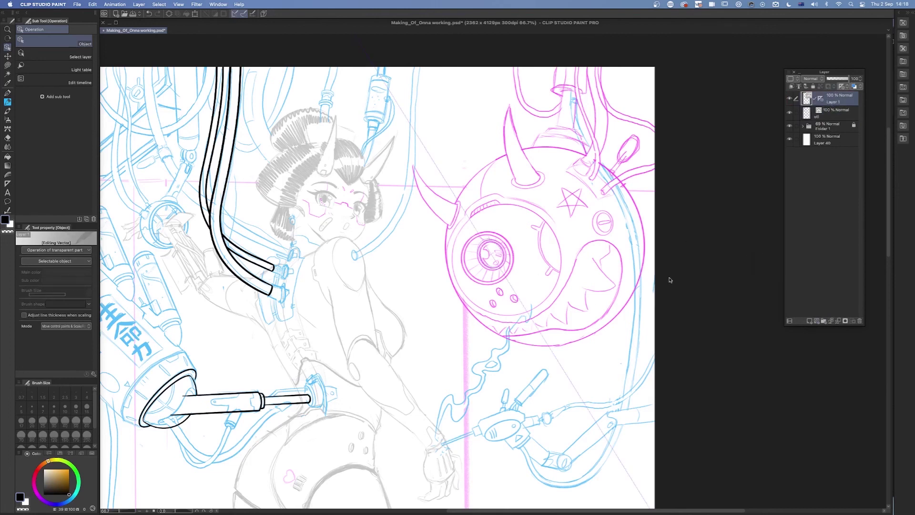
Transform the new layer holding the concentric ruler, squashing it vertically to 87% height.
scroll(592, 342, "left", 3)
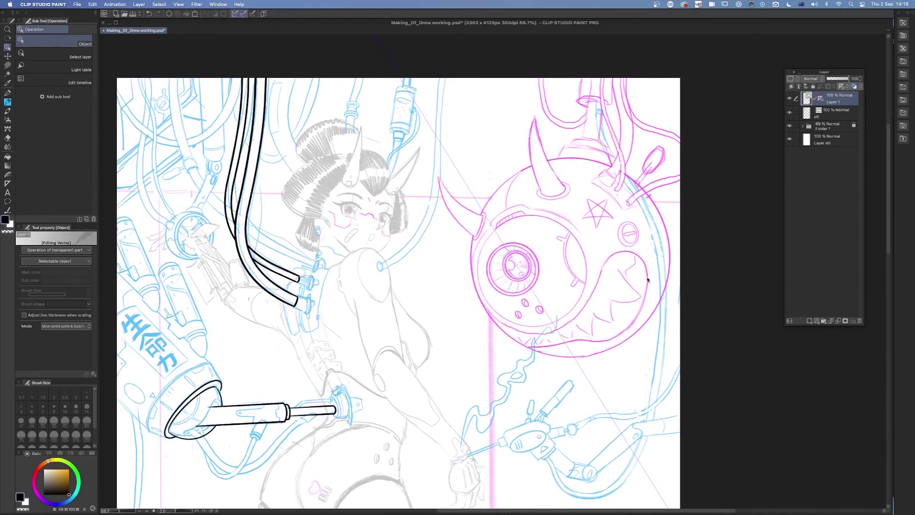
key("super+t")
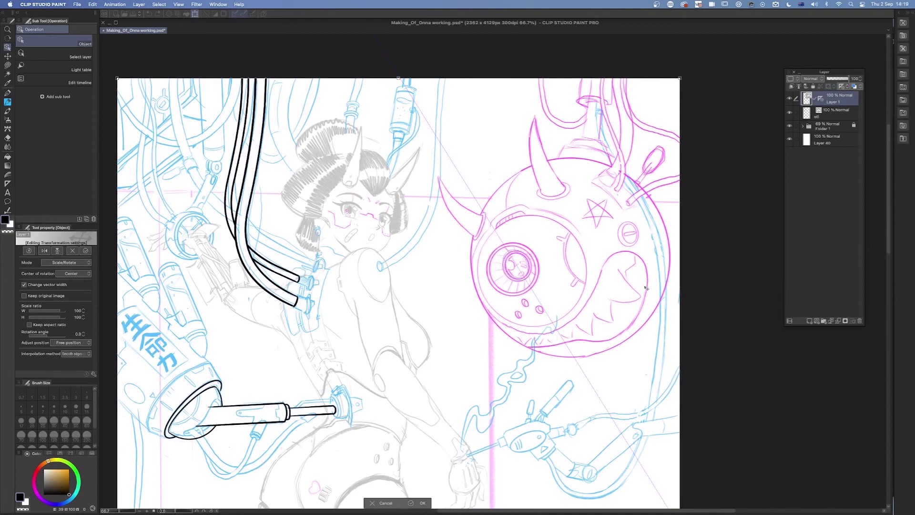
scroll(646, 287, "down", 3)
scroll(592, 409, "down", 5)
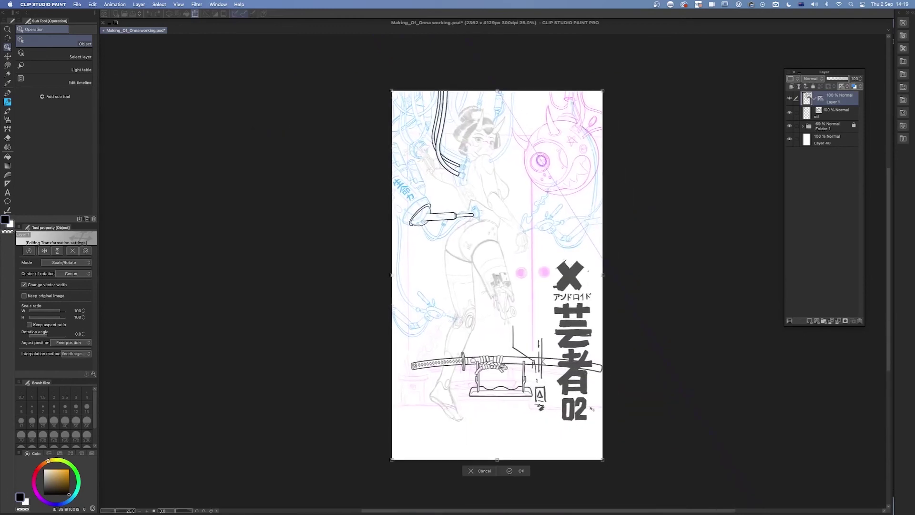
scroll(629, 294, "up", 4)
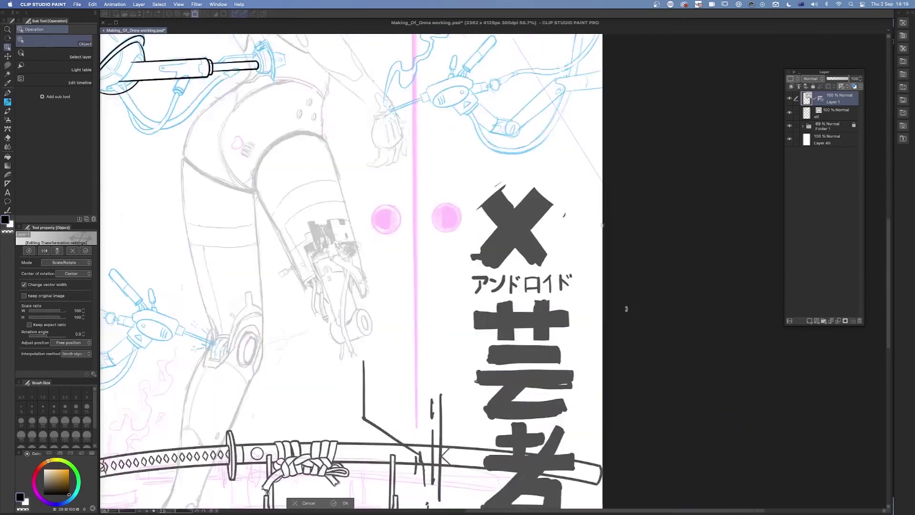
scroll(596, 315, "up", 5)
scroll(561, 334, "up", 10)
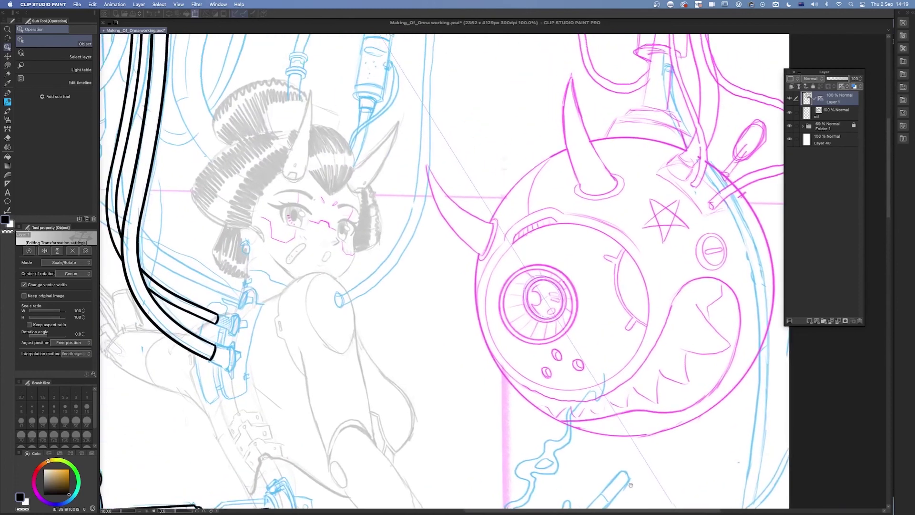
left_click_drag(388, 77, 388, 268)
left_click_drag(559, 483, 594, 407)
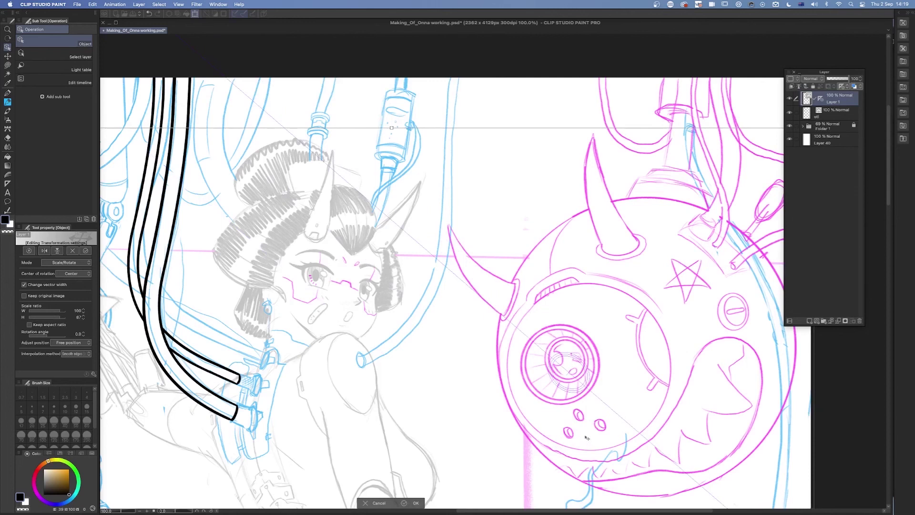
key("Return")
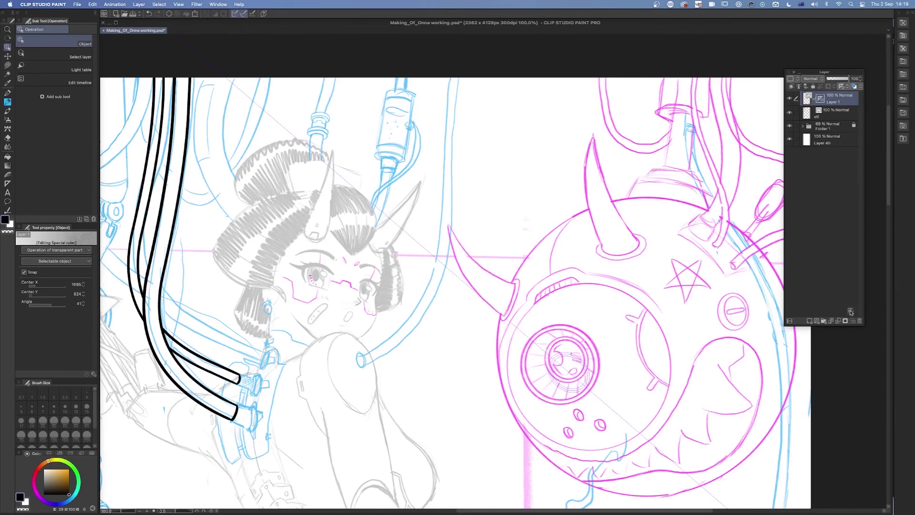
Replace the transformed ruler with an upright elliptical concentric circle ruler over the horned ball's eye and draw two size 20 G-pen ellipses along it.
left_click(856, 323)
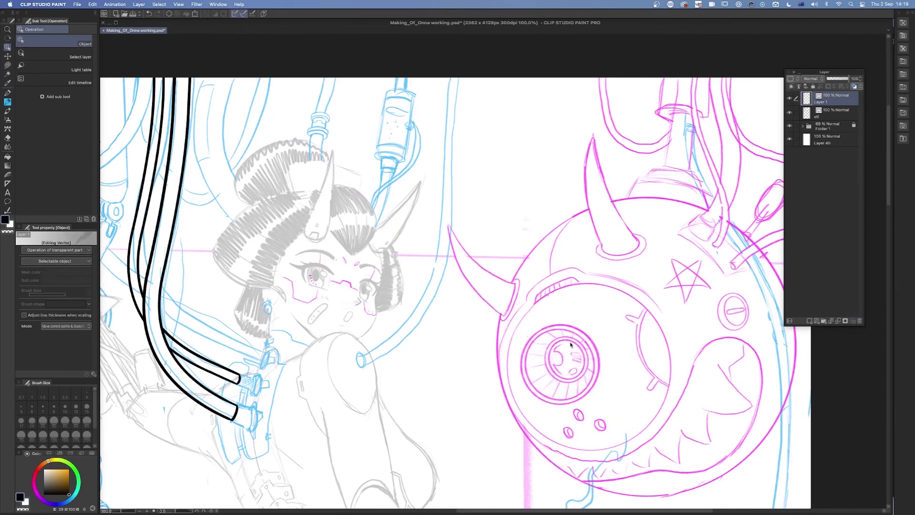
scroll(570, 344, "up", 6)
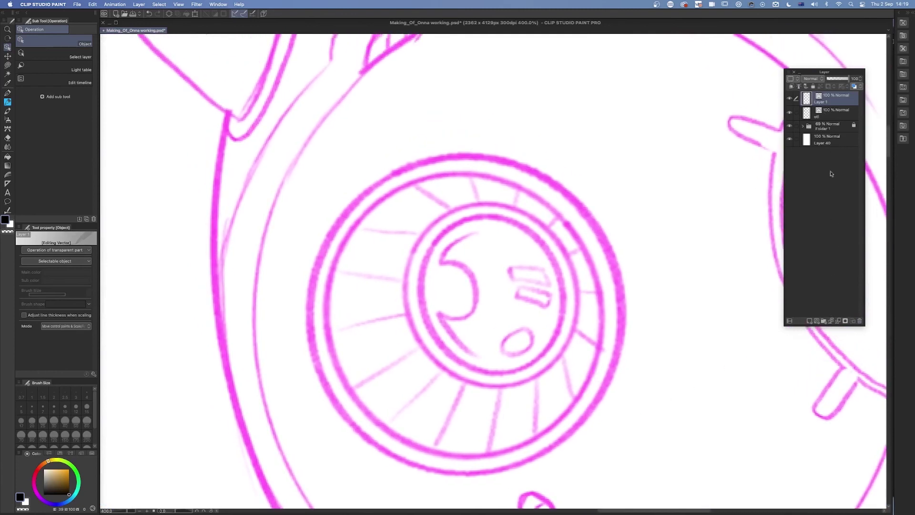
key("u")
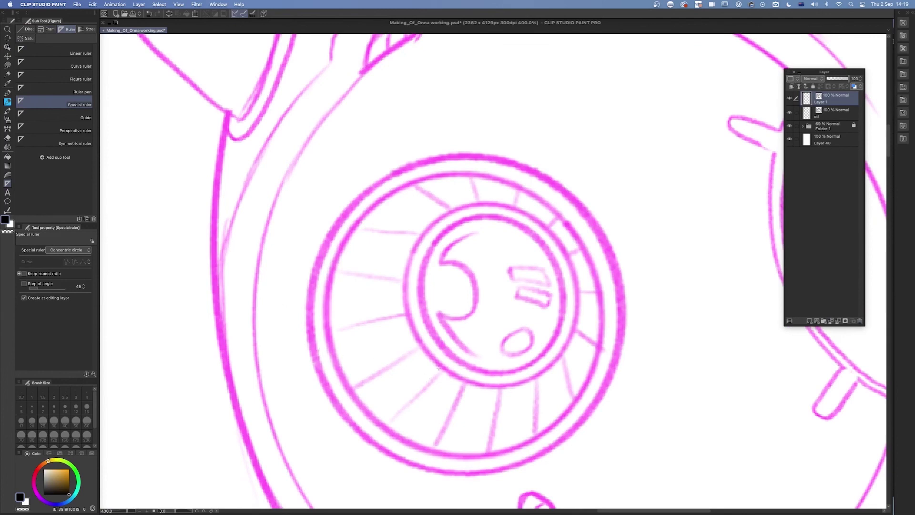
left_click_drag(470, 217, 553, 326)
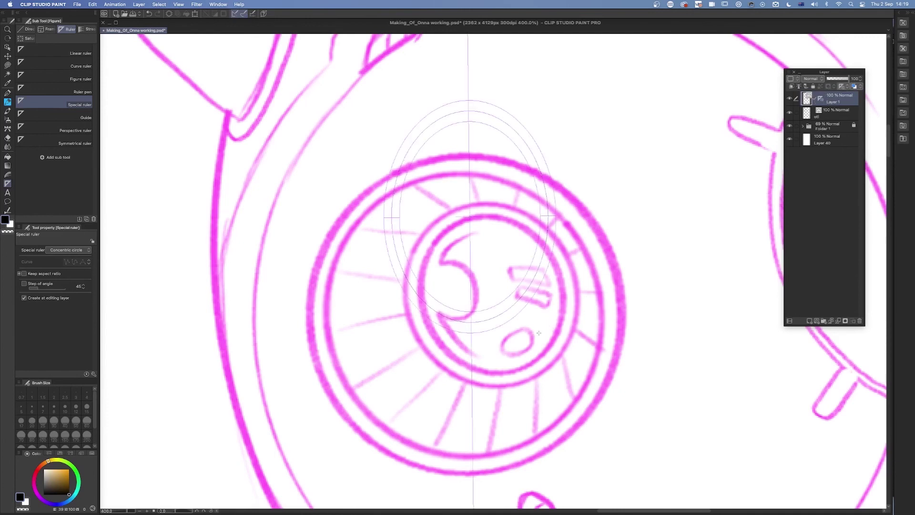
key("p")
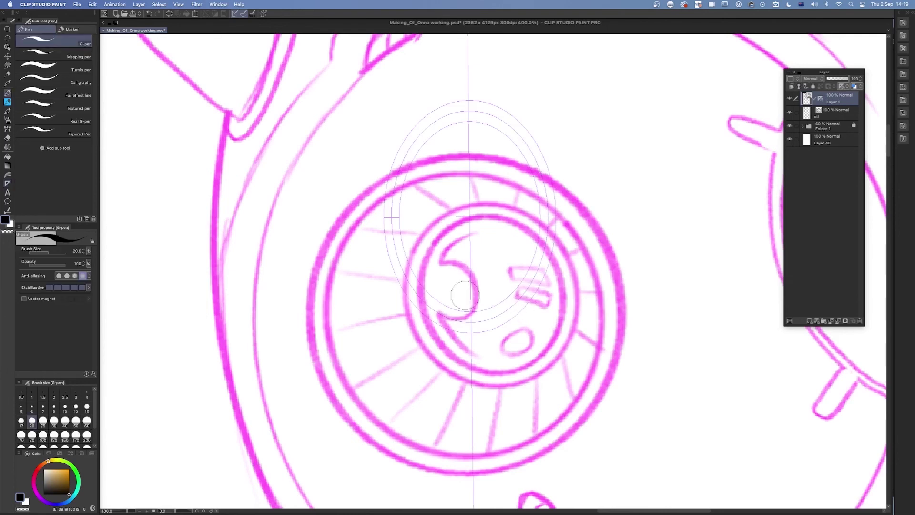
mouse_move(467, 312)
left_mouse_down()
mouse_move(394, 235)
mouse_move(479, 119)
mouse_move(506, 300)
mouse_move(467, 315)
mouse_move(368, 153)
mouse_move(536, 134)
mouse_move(469, 346)
mouse_move(429, 336)
left_mouse_up()
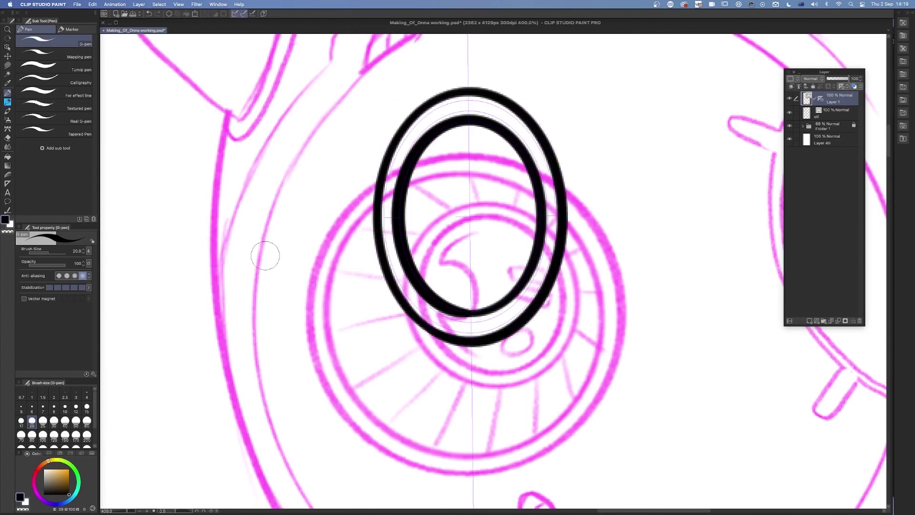
Add a new vector layer beneath Layer 1 to hold the two ellipses and hide Layer 1.
left_click(816, 321)
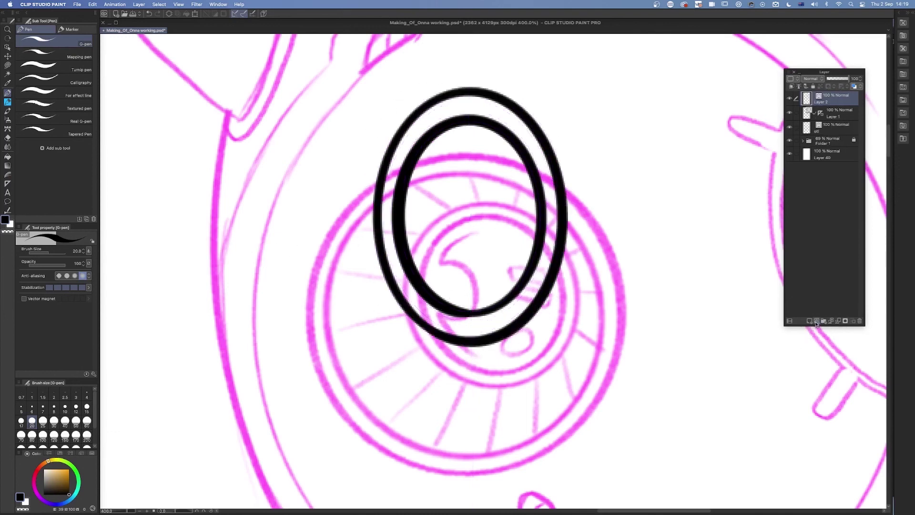
left_click_drag(834, 99, 834, 121)
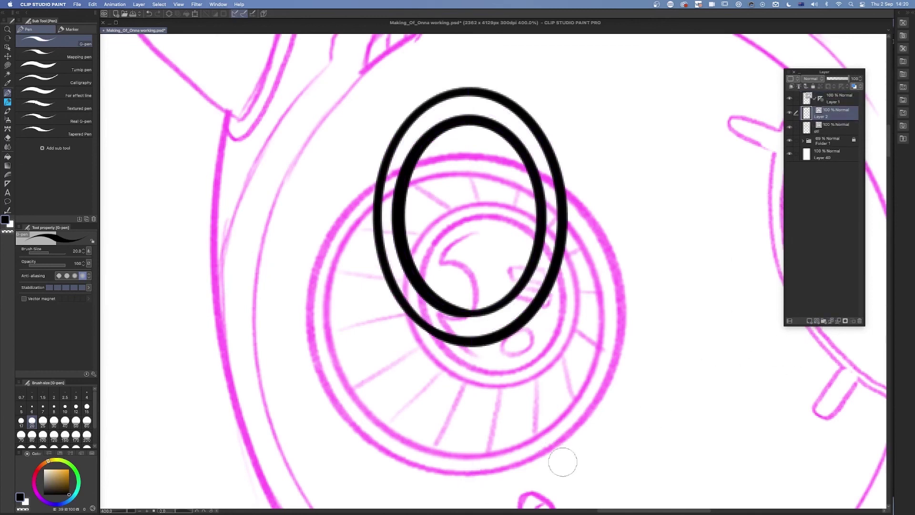
left_click(790, 99)
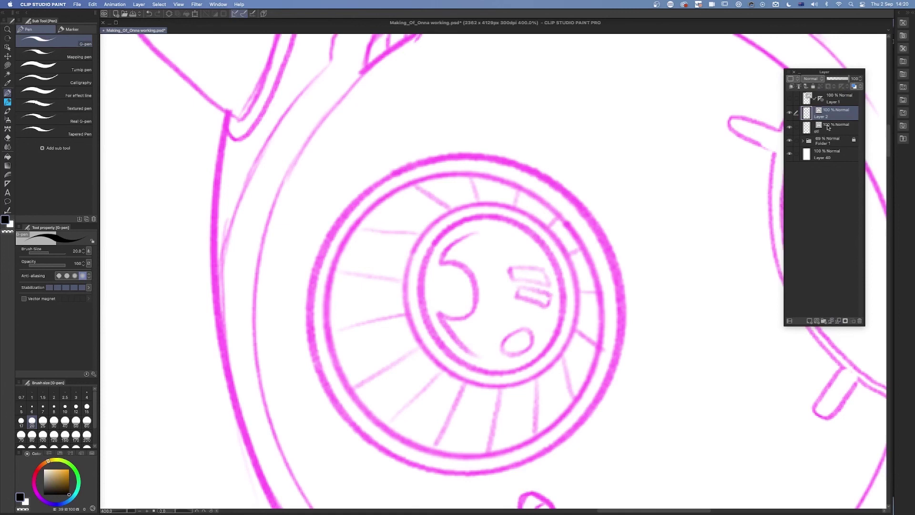
Transform the two ellipses to fit the eye's inner ring, scaling to about 94% width and 77% height and rotating about -27°.
key("ctrl+t")
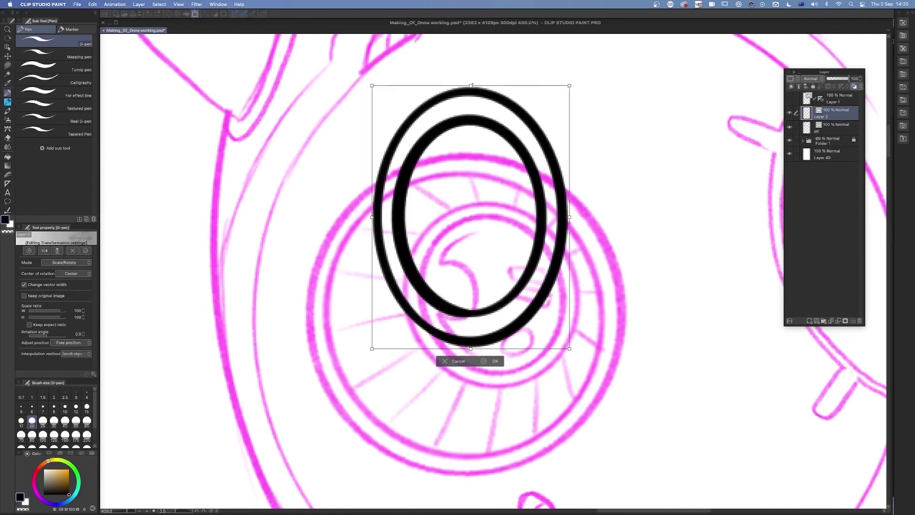
left_click_drag(470, 98, 471, 147)
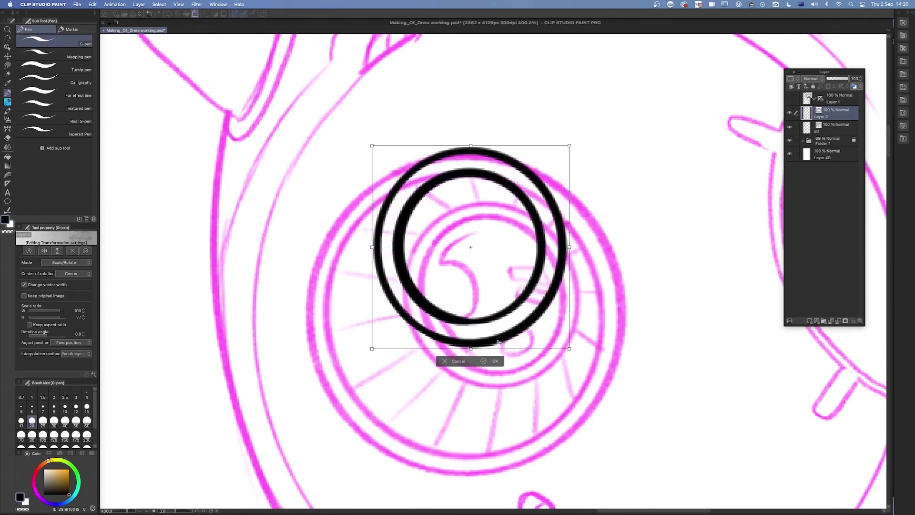
left_click_drag(500, 342, 535, 382)
left_click_drag(615, 391, 574, 259)
left_click_drag(552, 348, 409, 338)
left_click_drag(535, 383, 536, 386)
left_click_drag(443, 202, 447, 206)
left_click_drag(575, 252, 578, 252)
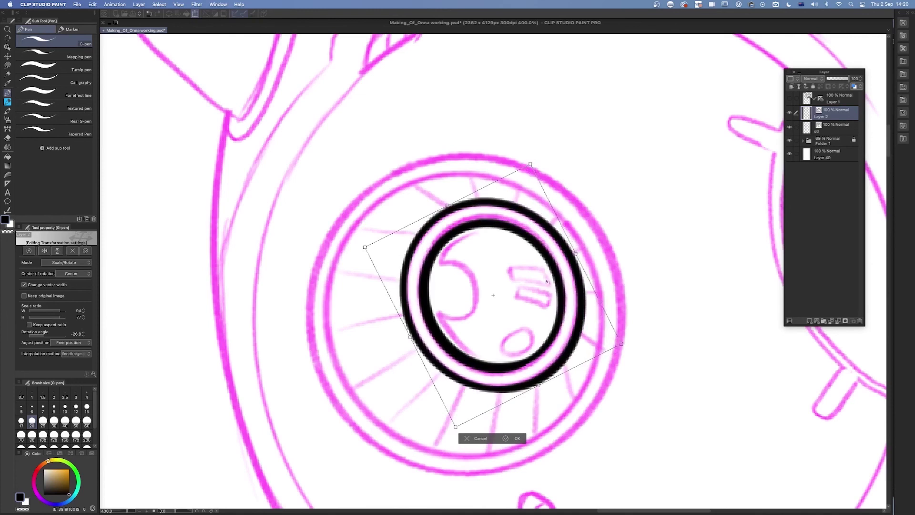
key("Return")
Show the finished line art in Folder 1 with the practice ink layers hidden, and switch to the special ruler.
scroll(659, 341, "down", 6)
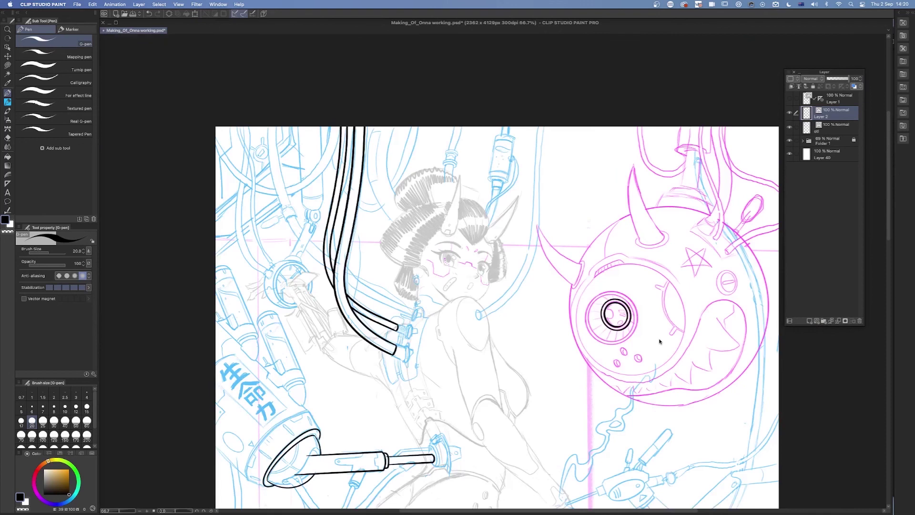
scroll(660, 341, "up", 5)
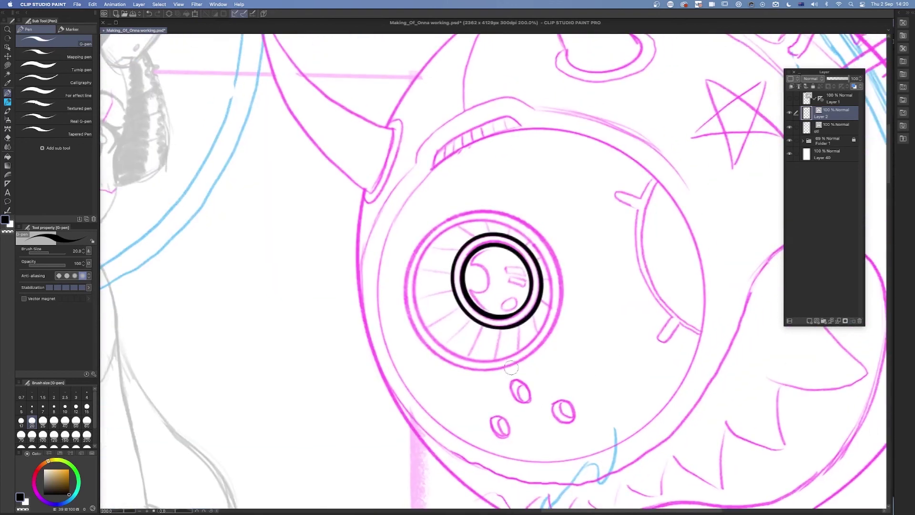
scroll(557, 330, "down", 5)
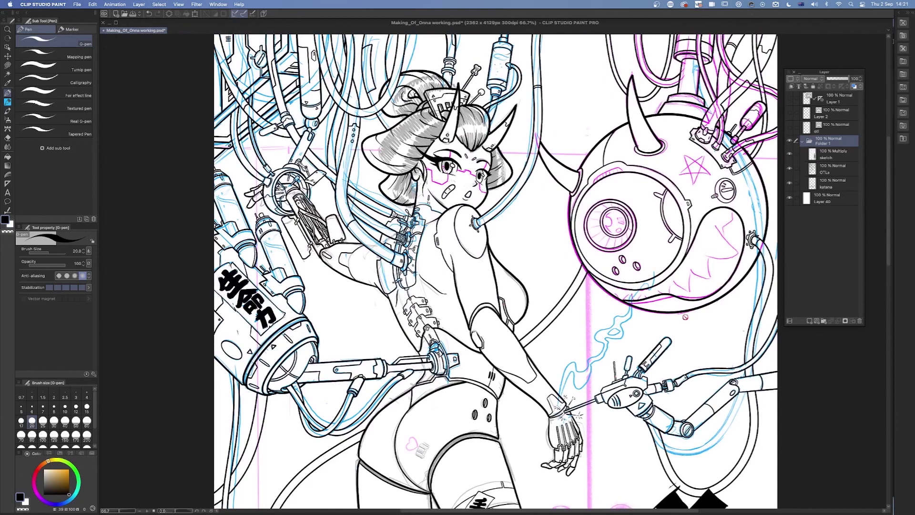
key("u")
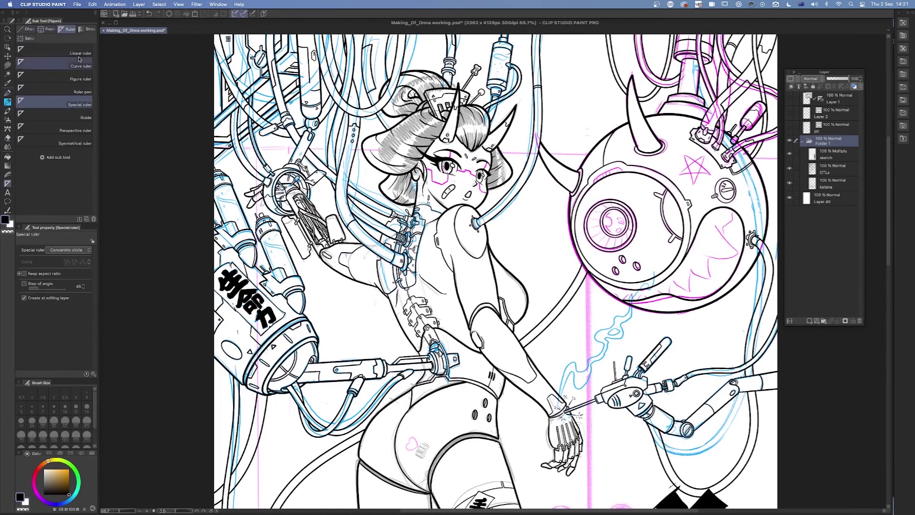